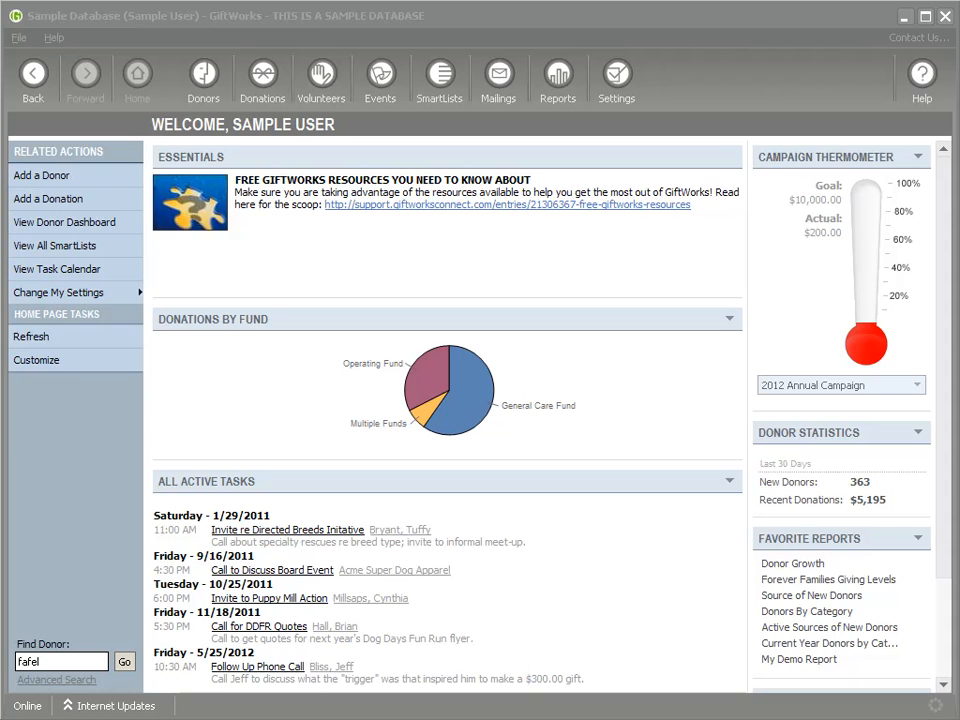
Start a mailing to the Welcome Letters list and set its format to Send Email using Outgoing (SMTP) Server
left_click(500, 76)
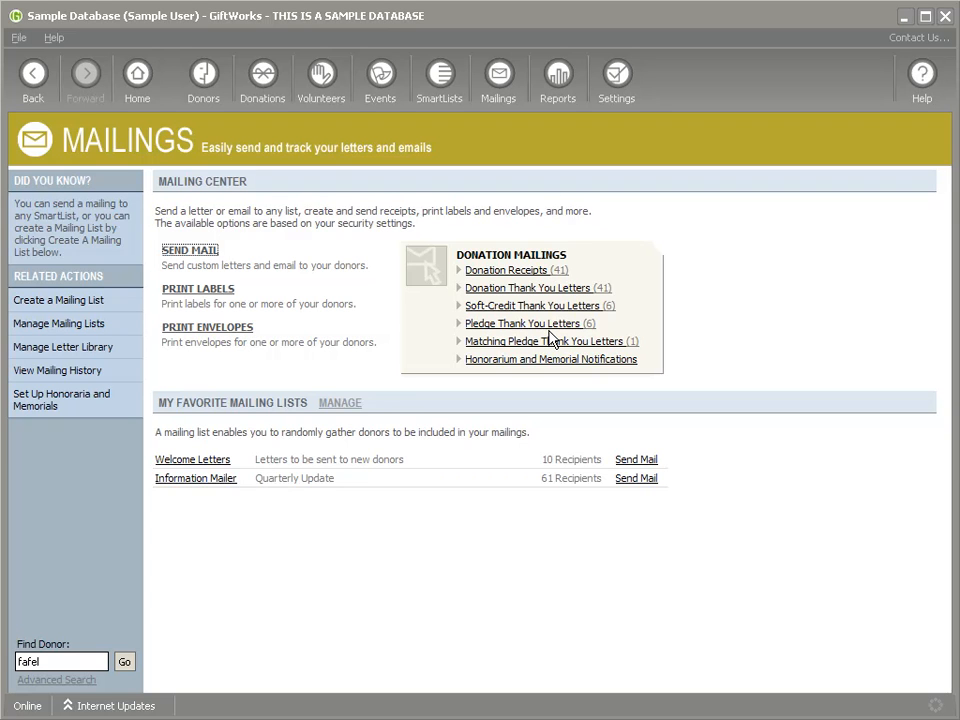
left_click(636, 461)
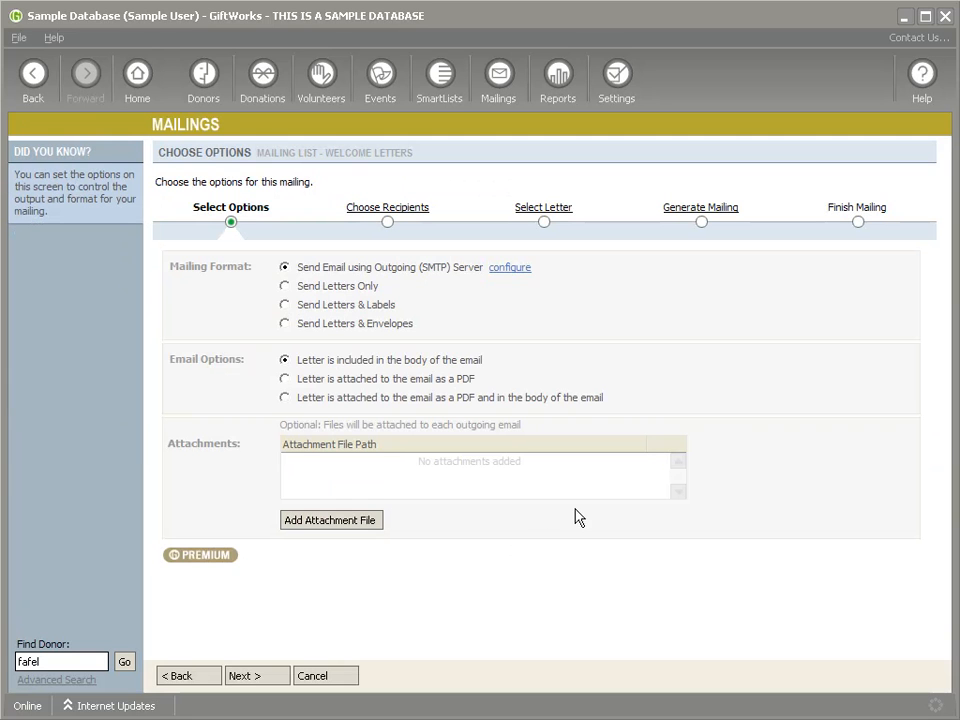
left_click(284, 287)
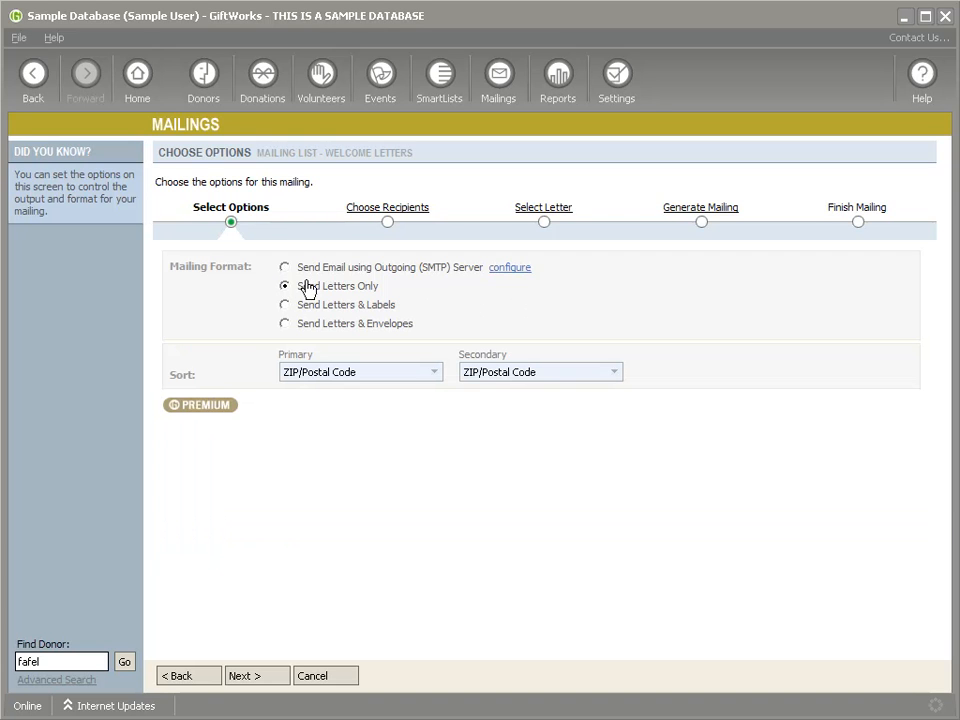
left_click(285, 268)
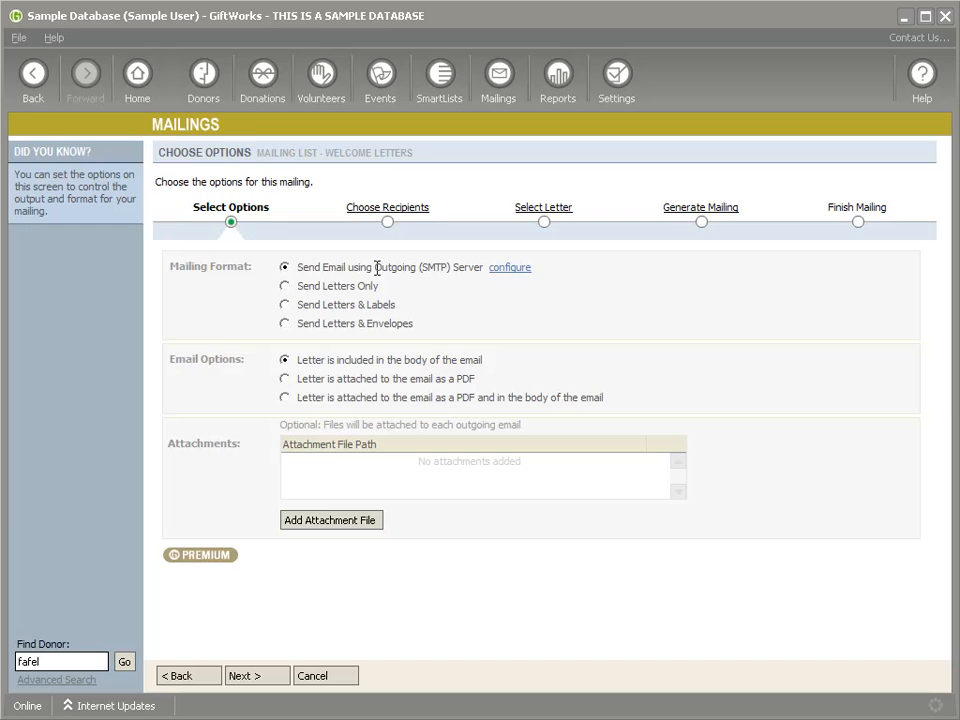
Configure email sending to use your own email server settings, finishing the setup without sending a test email
left_click(524, 269)
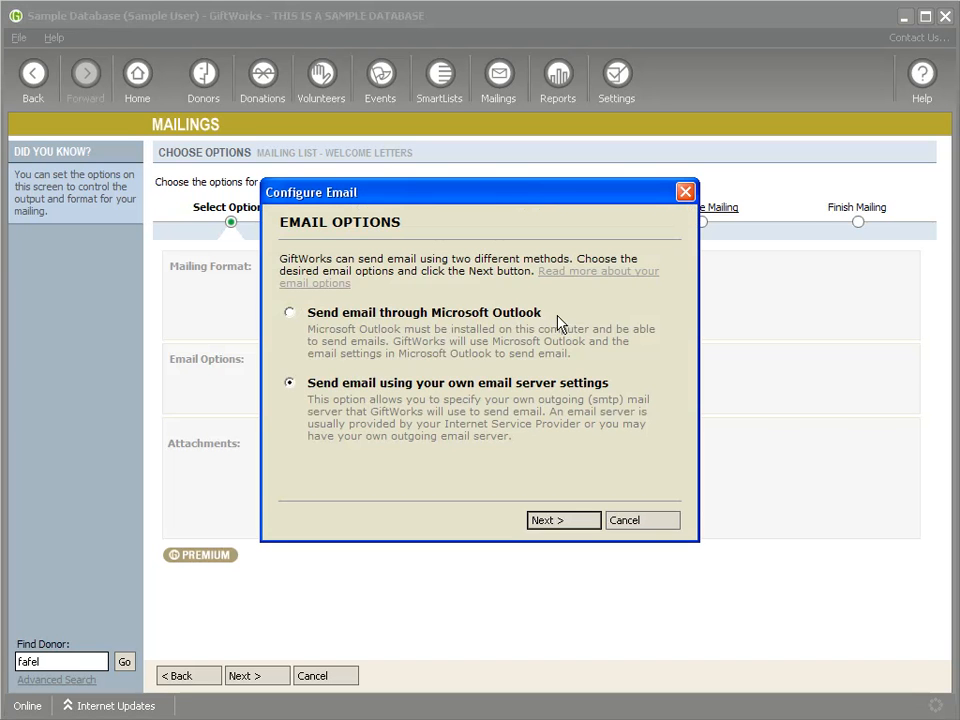
left_click_drag(402, 226, 519, 227)
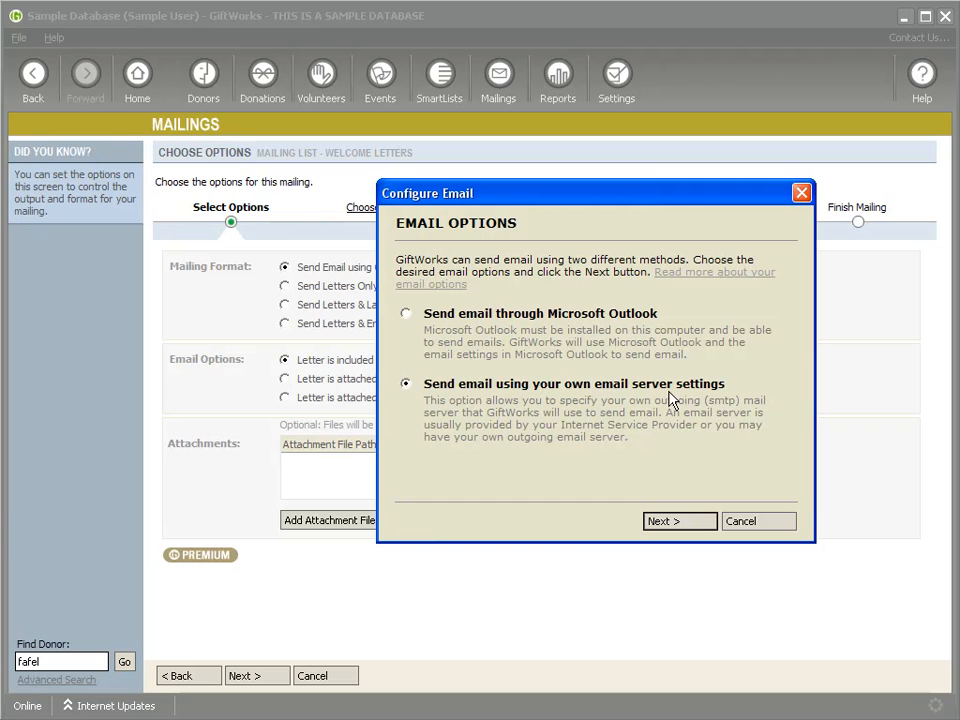
left_click(688, 522)
left_click(698, 523)
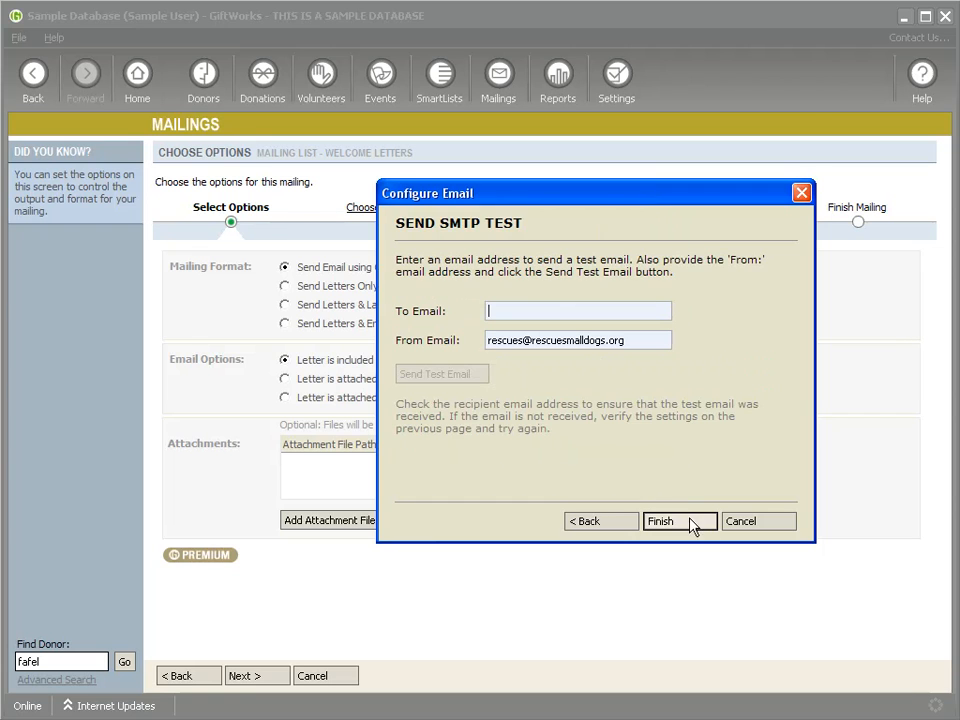
left_click(709, 527)
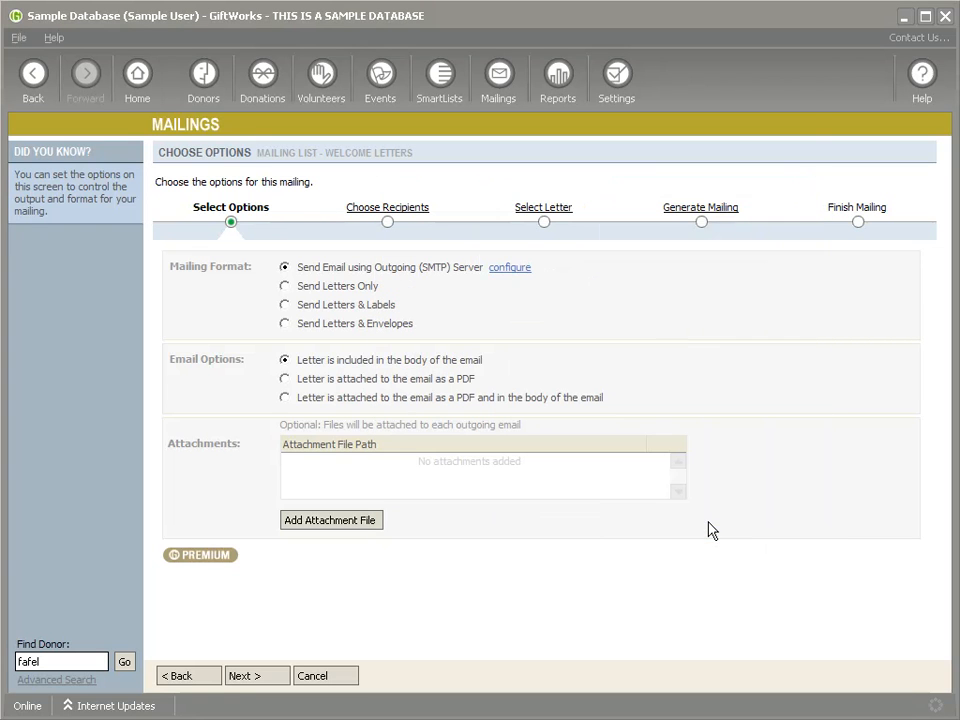
Generate the emails for the preselected recipients with the New Member Thank You Letter and finish the mailing without sending it
left_click(257, 676)
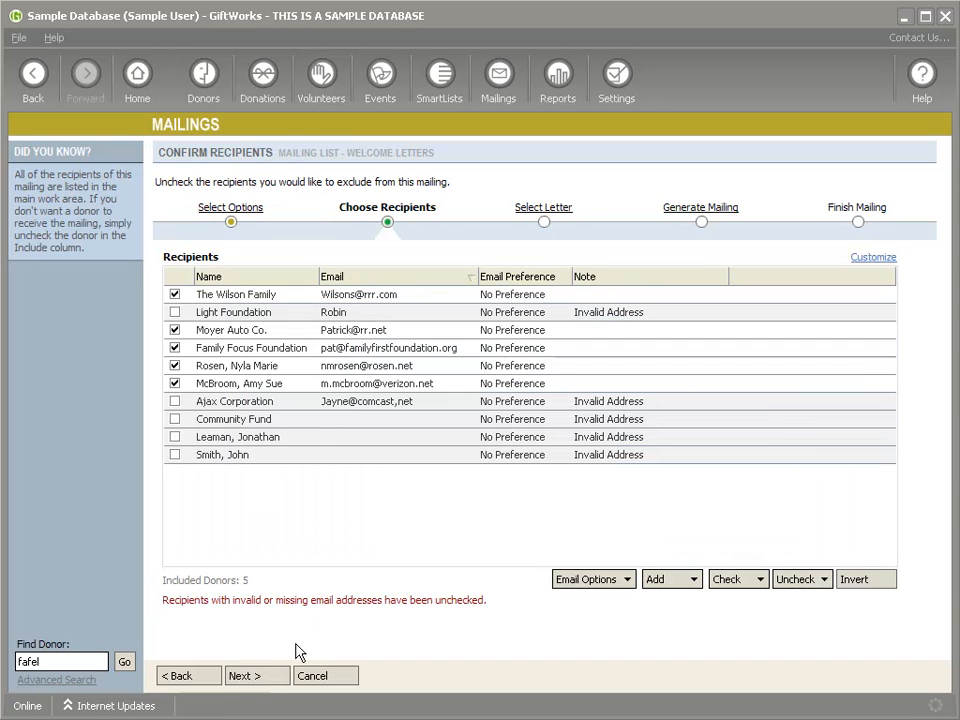
left_click(253, 676)
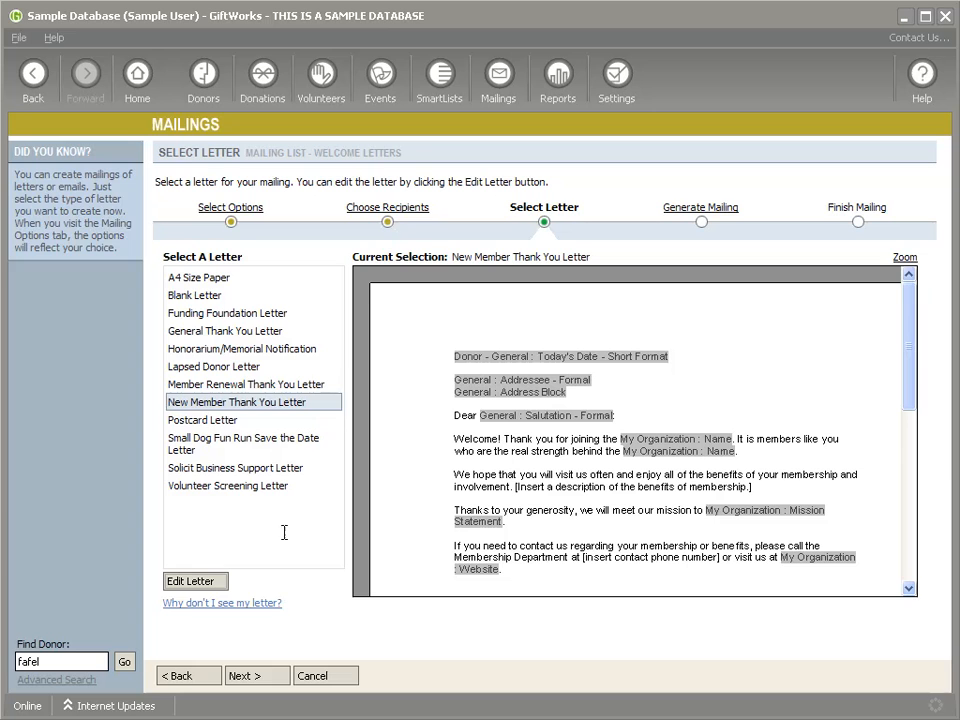
left_click(256, 678)
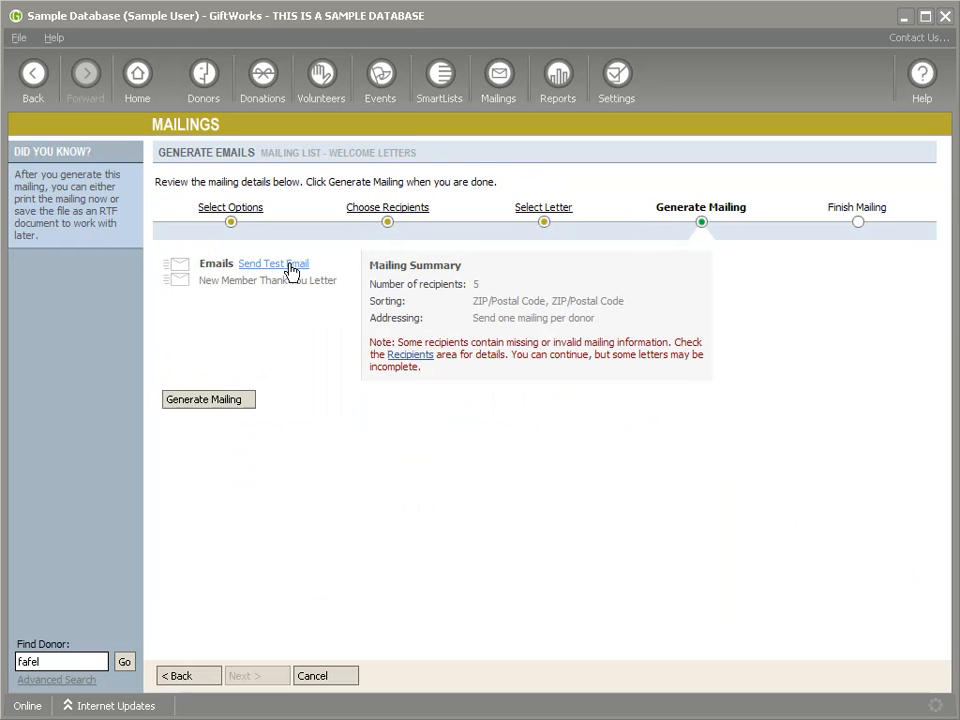
left_click(210, 401)
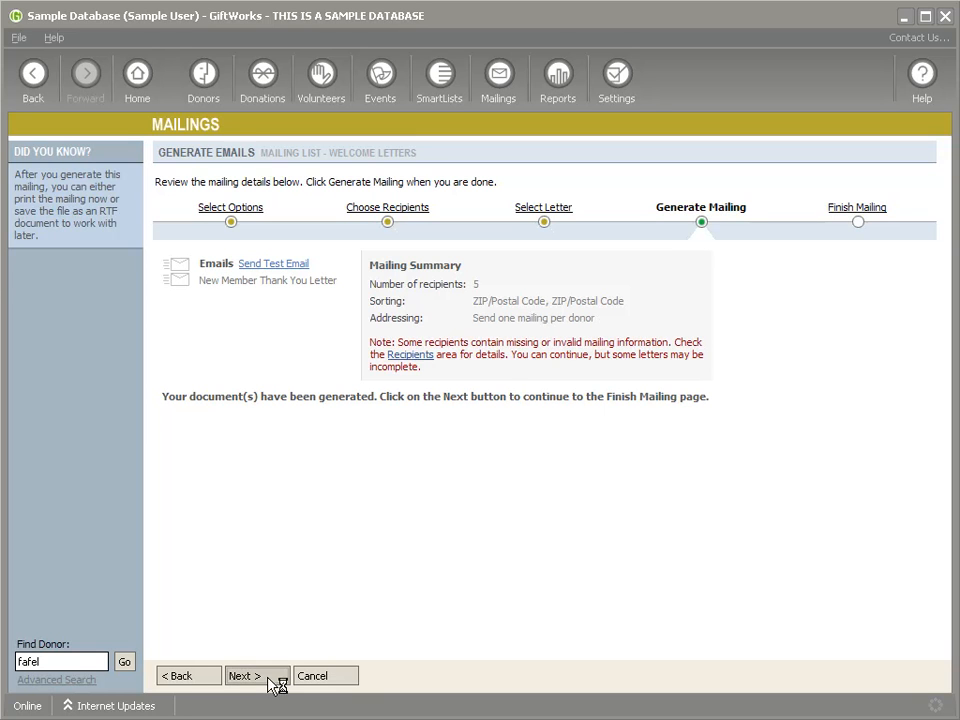
left_click(269, 680)
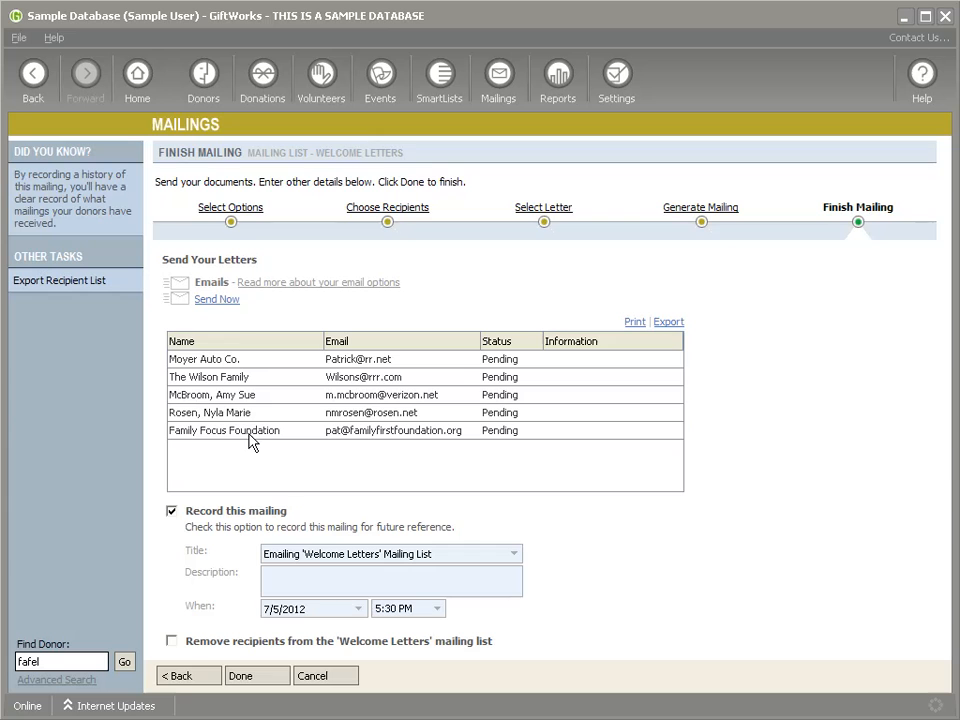
left_click(265, 677)
left_click(491, 430)
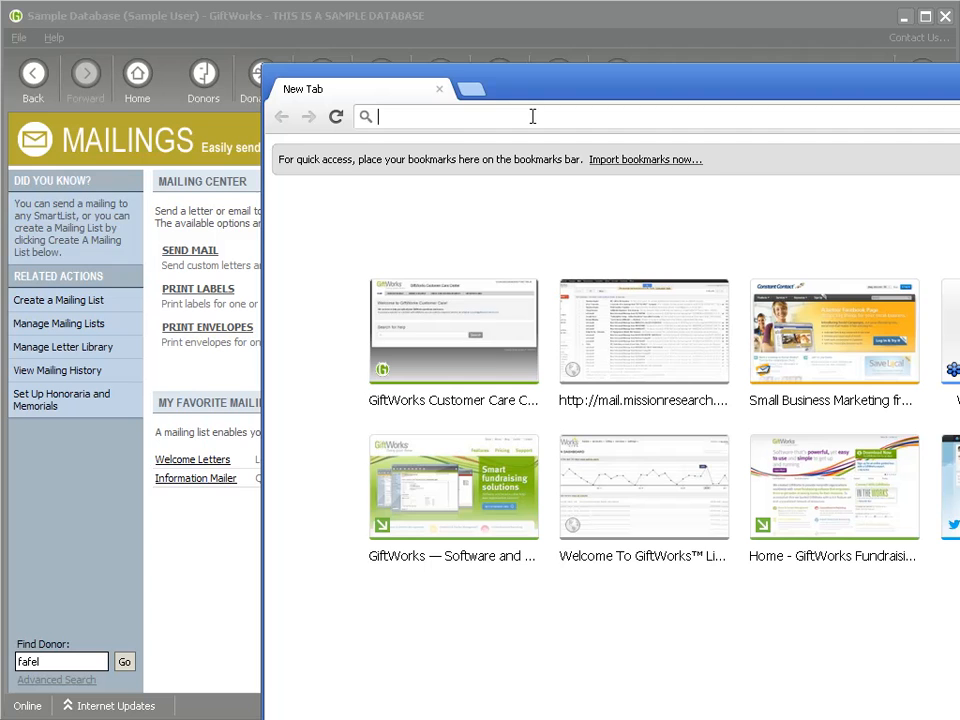
Switch to the web browser and open the Constant Contact site's login page in a maximized window
type("const")
key("Return")
left_click_drag(542, 82, 324, 28)
double_click(298, 28)
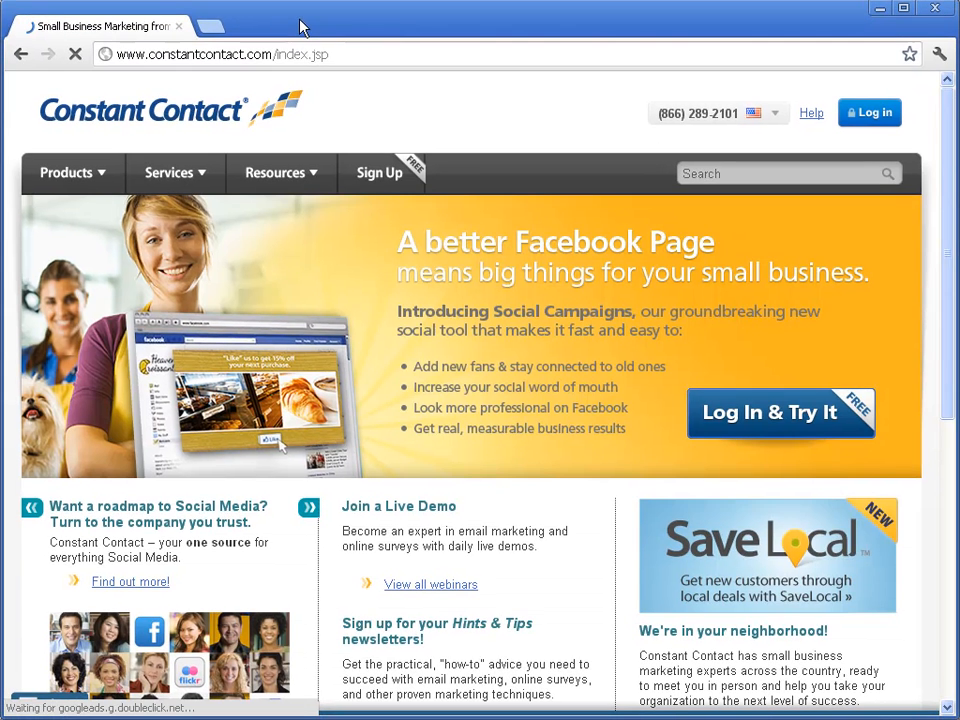
left_click(884, 117)
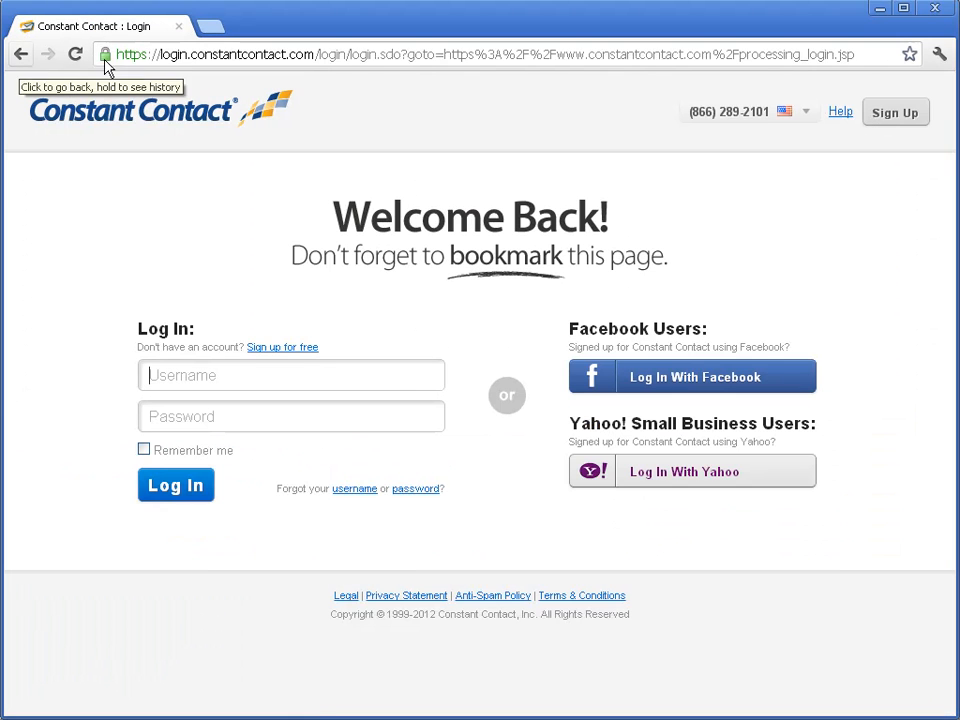
Open the GiftWorks partner version of the Constant Contact site at giftworks.constantcontact.com
left_click(135, 48)
type("giftworks.")
key("Return")
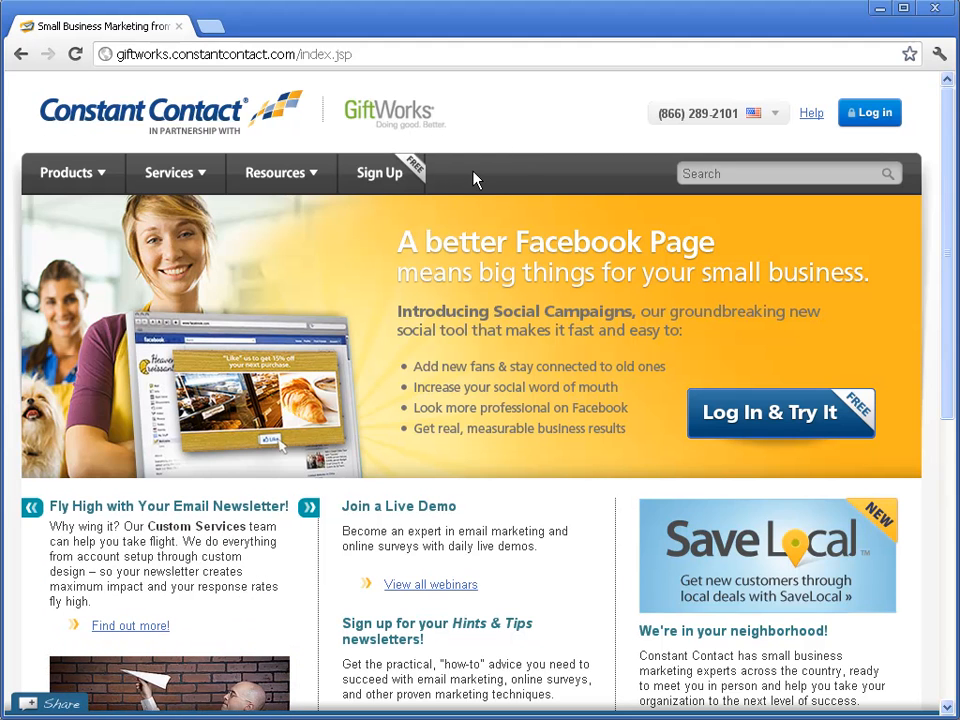
Log in to Constant Contact with the account username and password
left_click(874, 118)
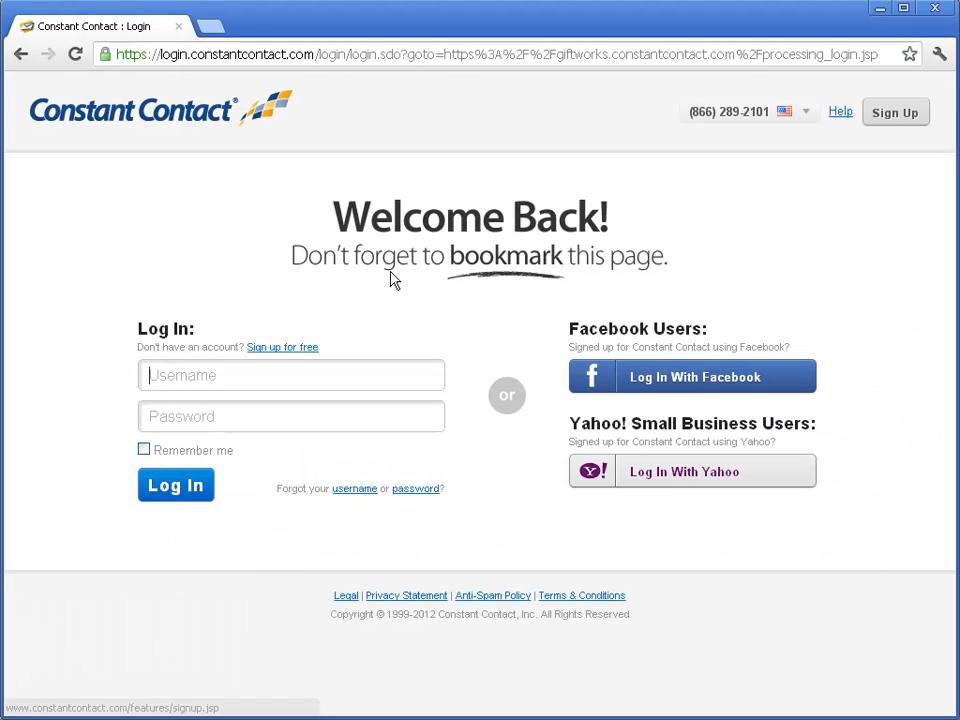
type("mremai")
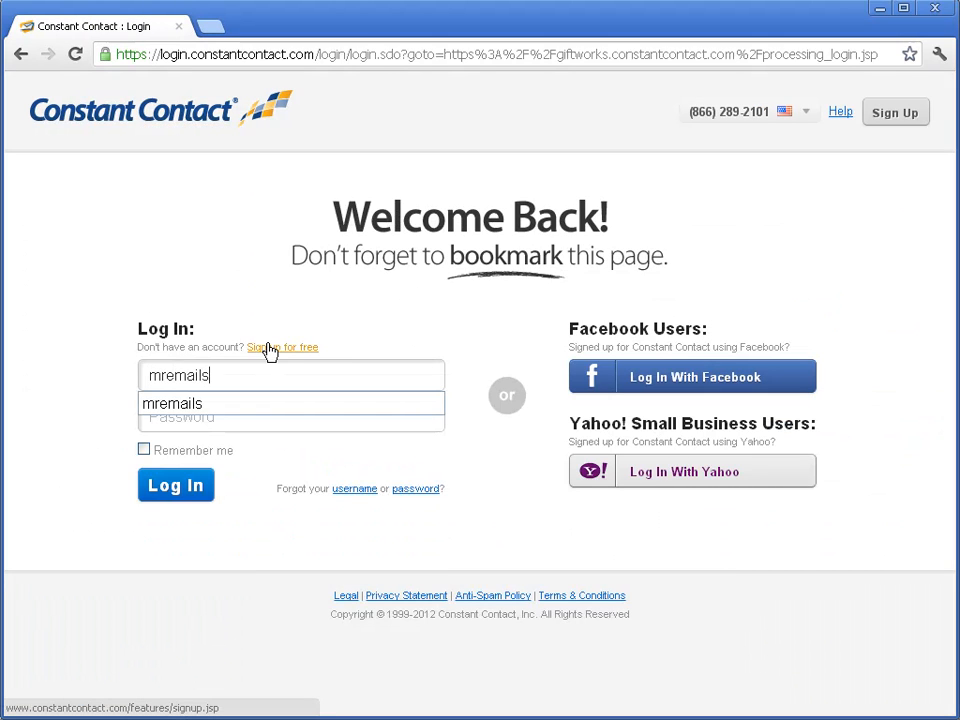
type("ls")
key("Tab")
type("••••••••")
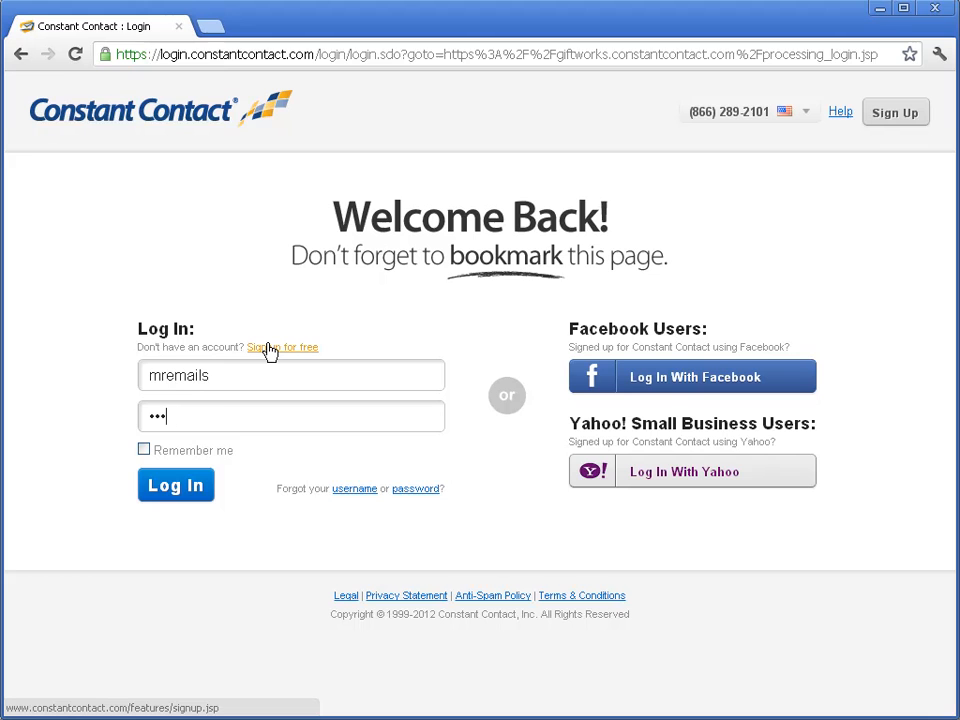
key("Return")
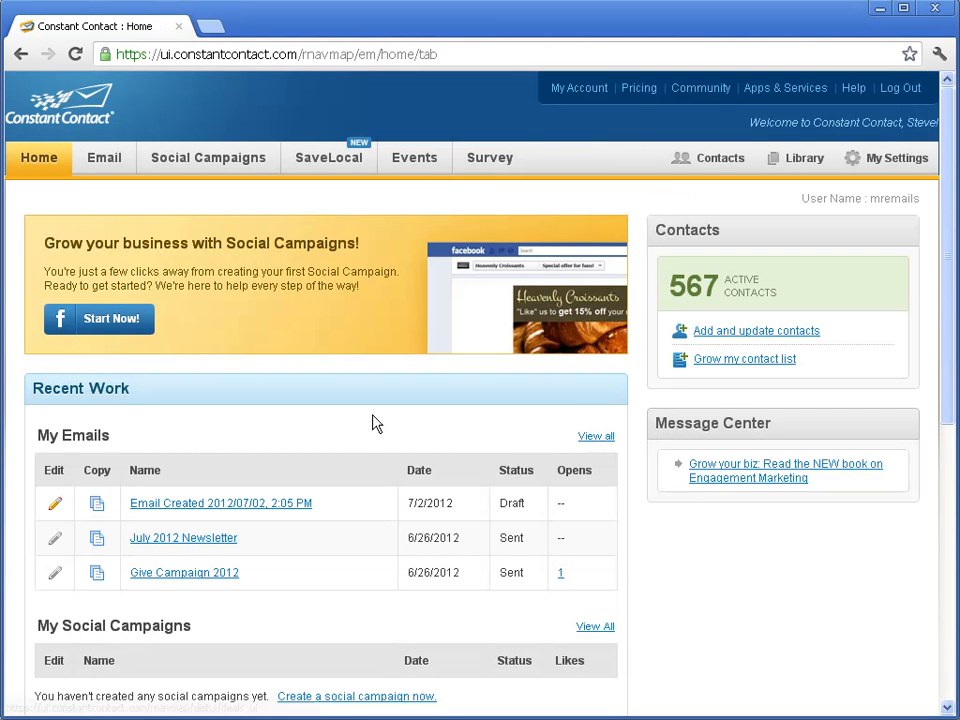
Open the Constant Contact contacts page and examine the contact lists
left_click(716, 172)
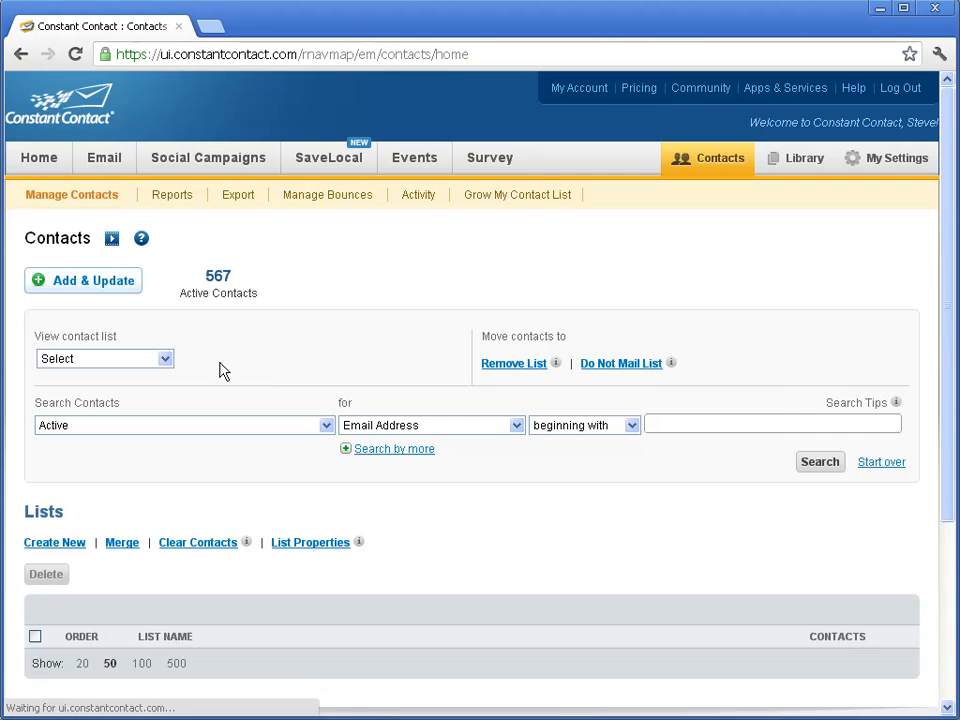
scroll(493, 544, "down", 3)
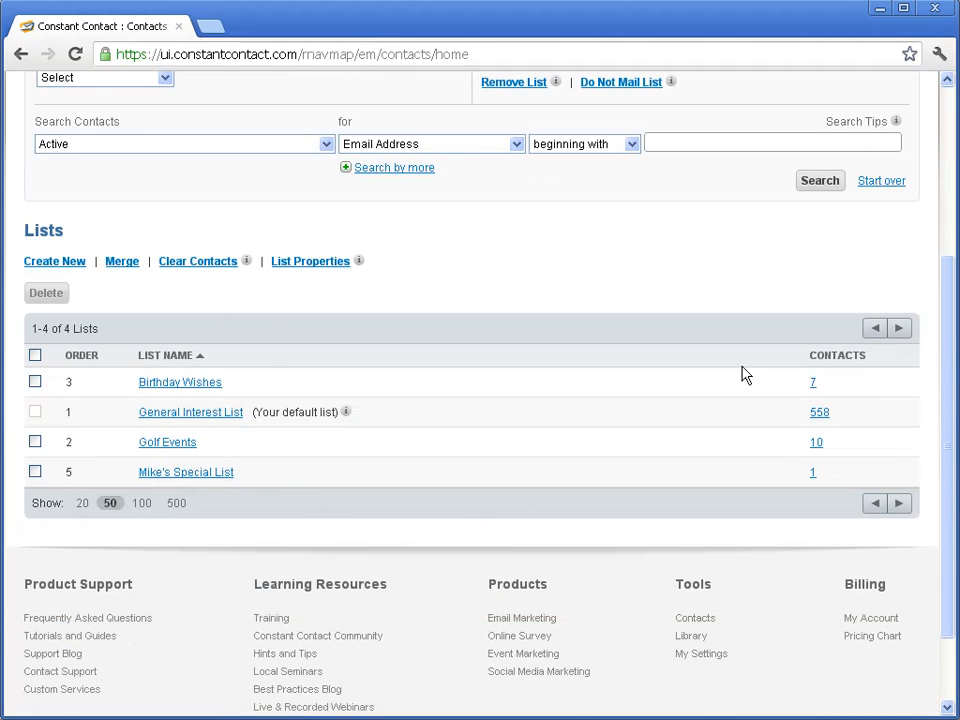
scroll(767, 257, "up", 1)
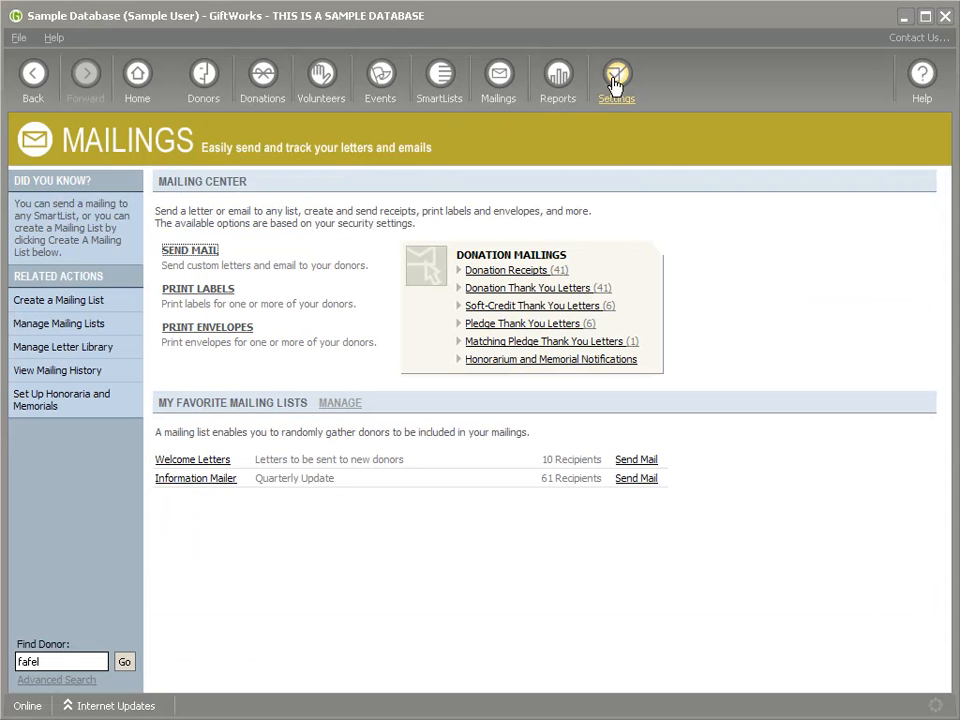
Switch to GiftWorks, open its Constant Contact settings and try to view the email campaigns
left_click(616, 80)
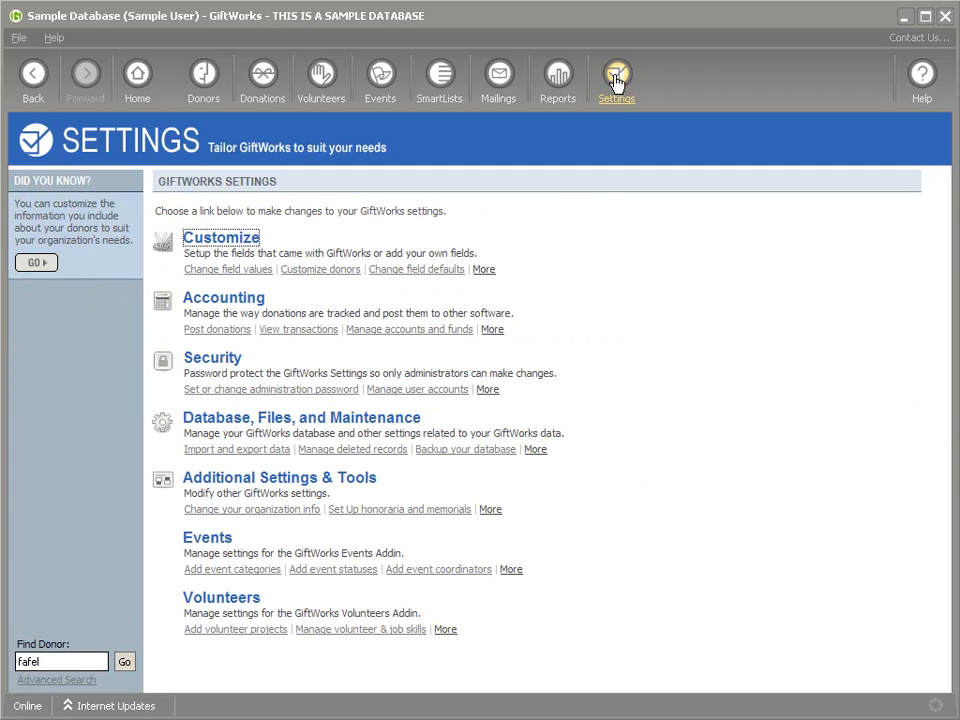
left_click(310, 480)
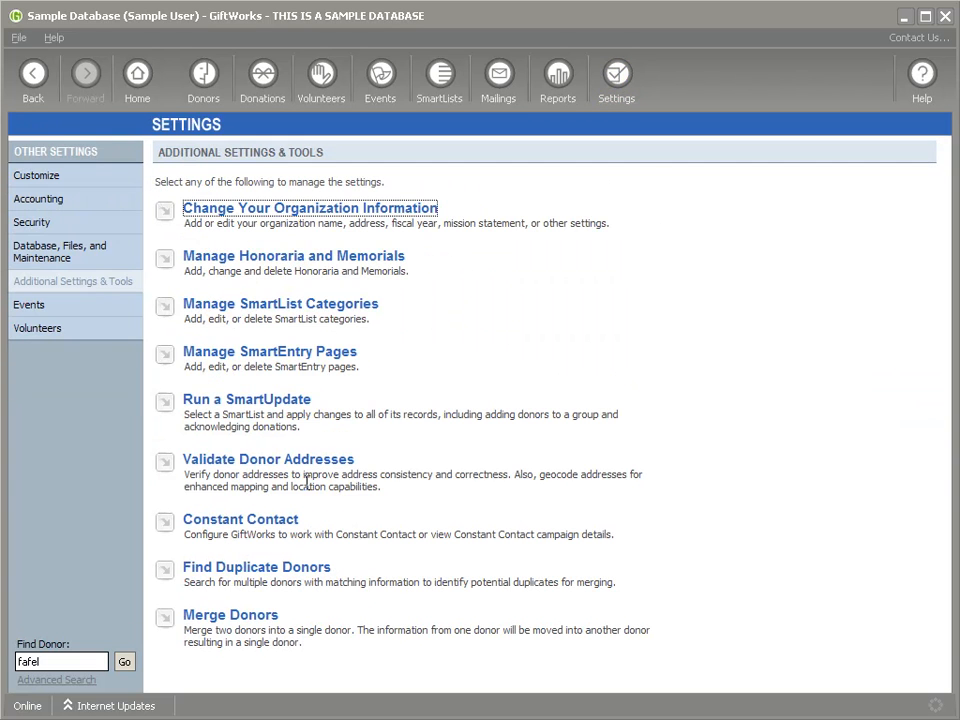
left_click(243, 524)
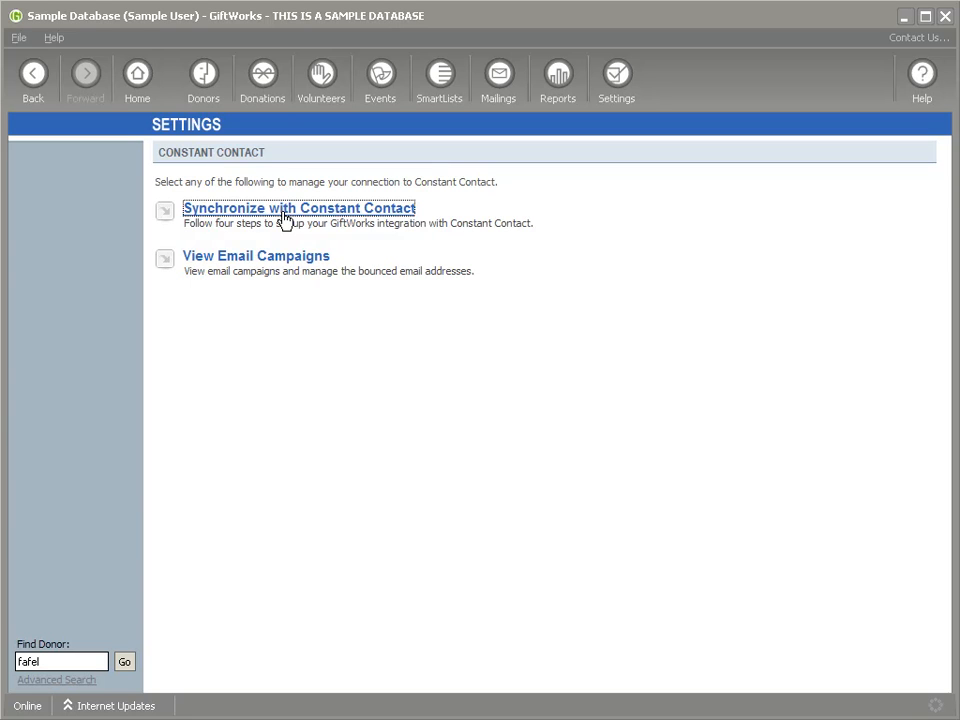
left_click(251, 262)
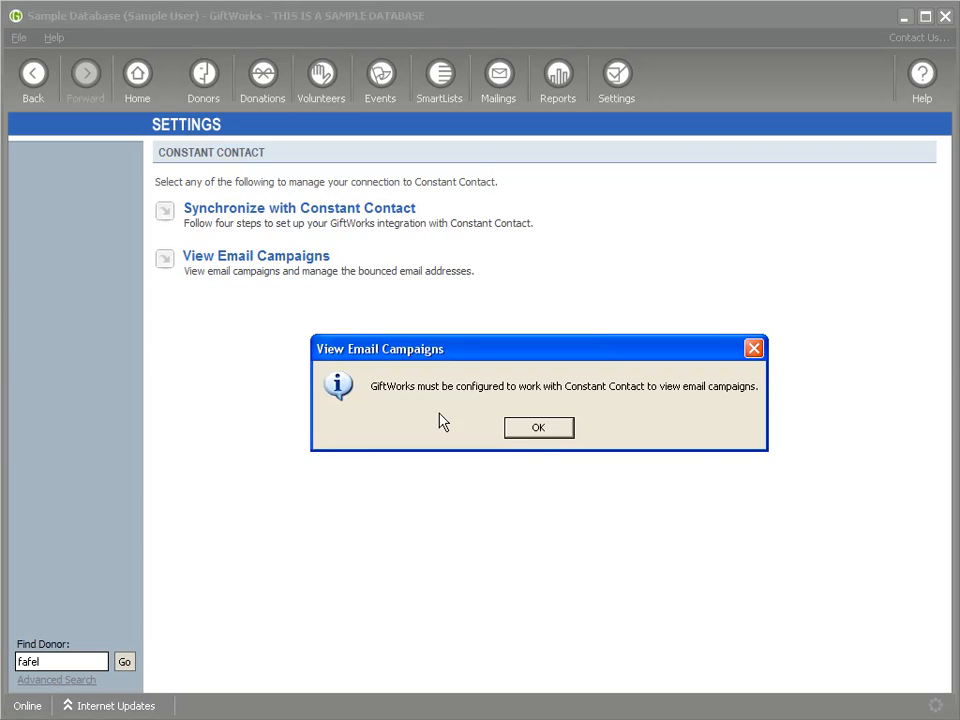
left_click(538, 428)
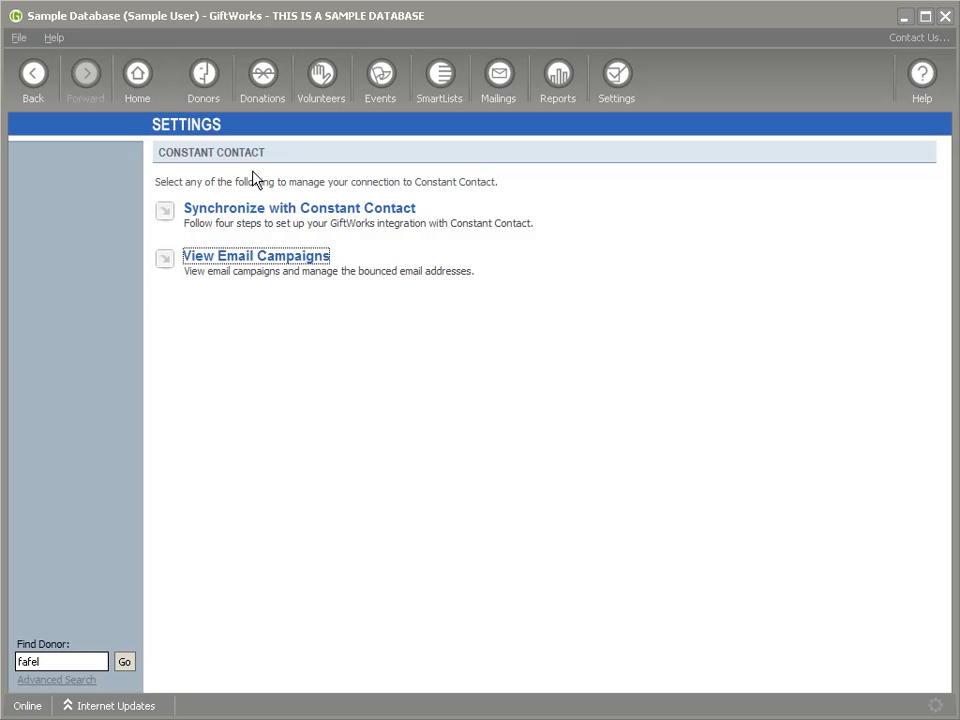
Start synchronizing with Constant Contact, enter the account username and password, and continue to the contact lists
left_click(265, 220)
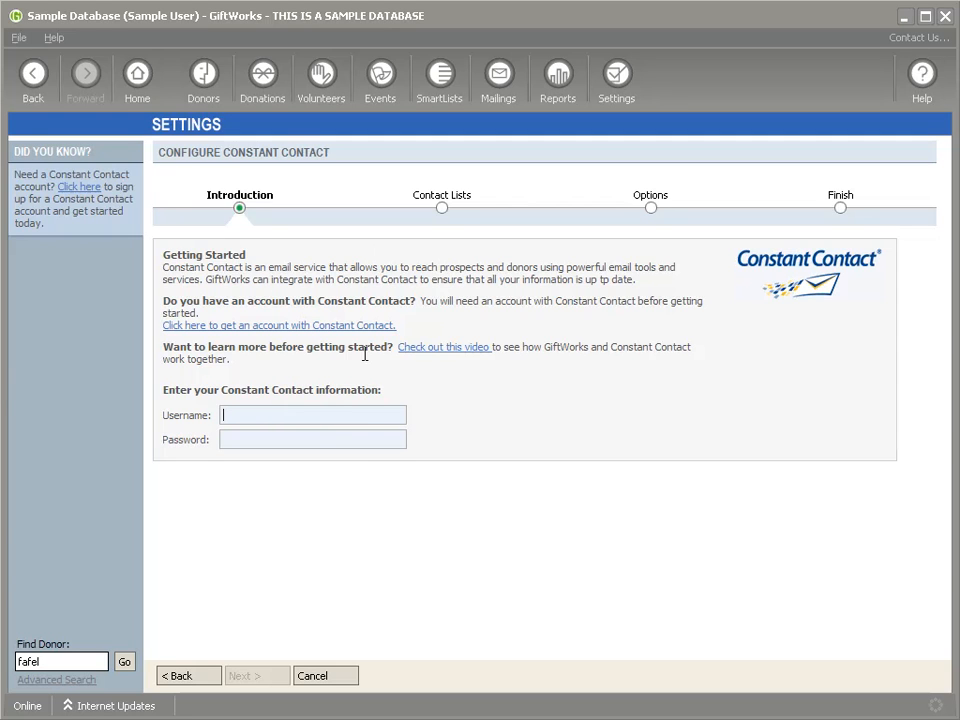
type("mremails")
key("shift+Tab")
left_click(291, 416)
type("****")
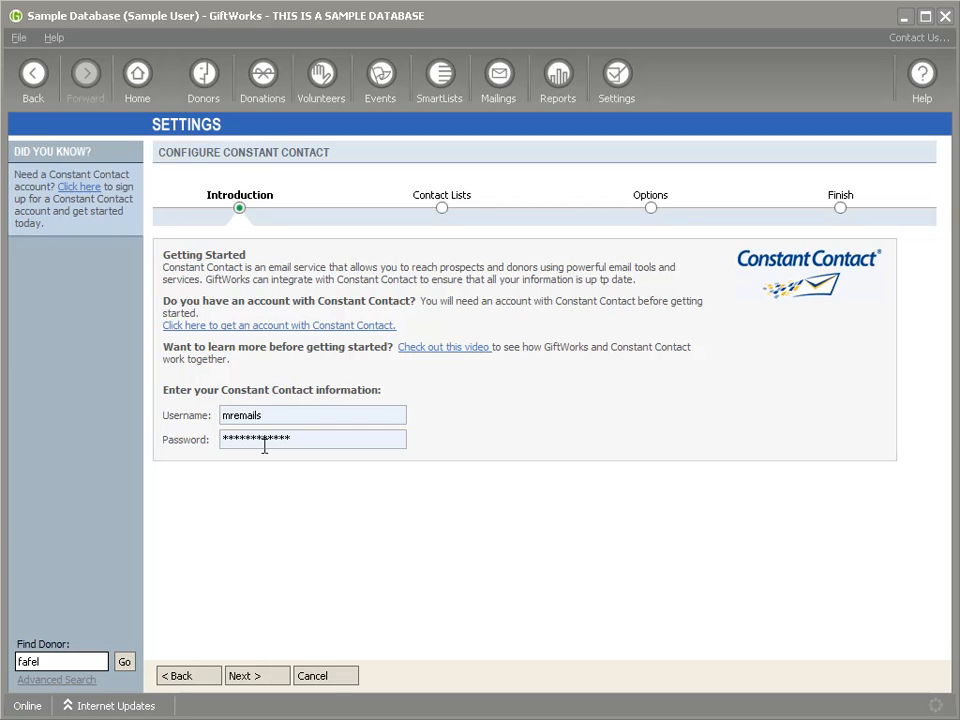
left_click(259, 680)
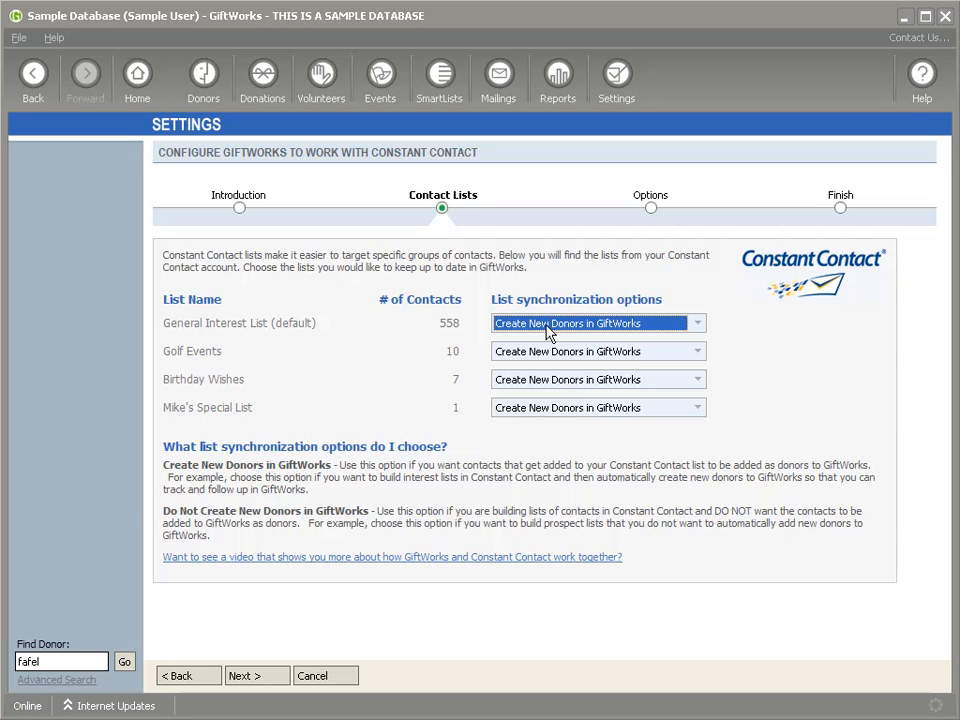
Switch the General Interest List's synchronization option to Do Not Create New Donors in GiftWorks and back to Create New Donors in GiftWorks
left_click(632, 330)
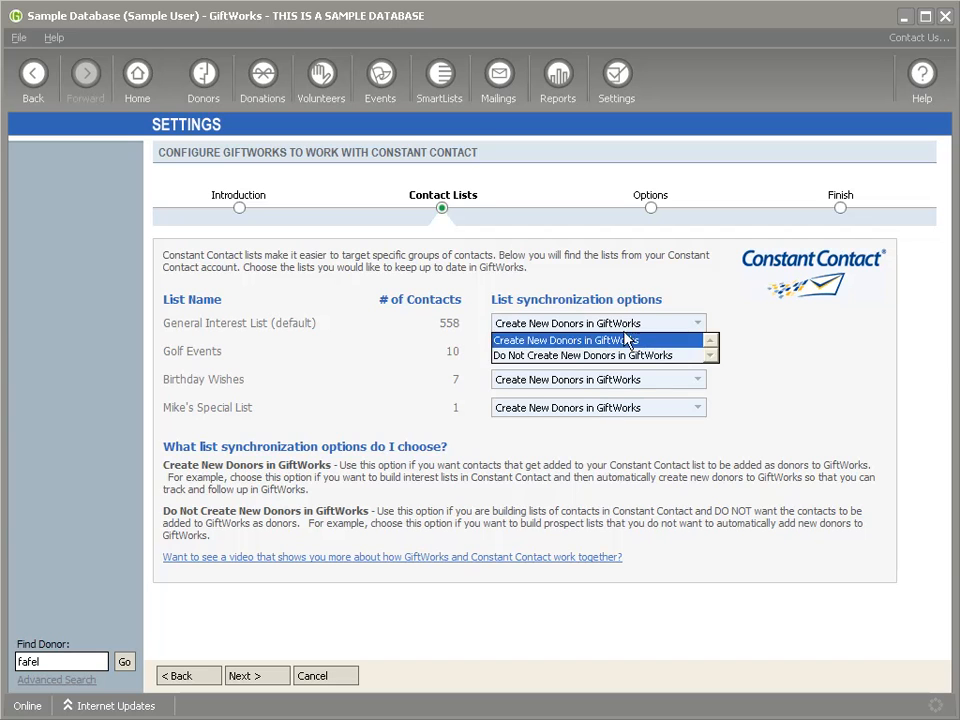
left_click(636, 357)
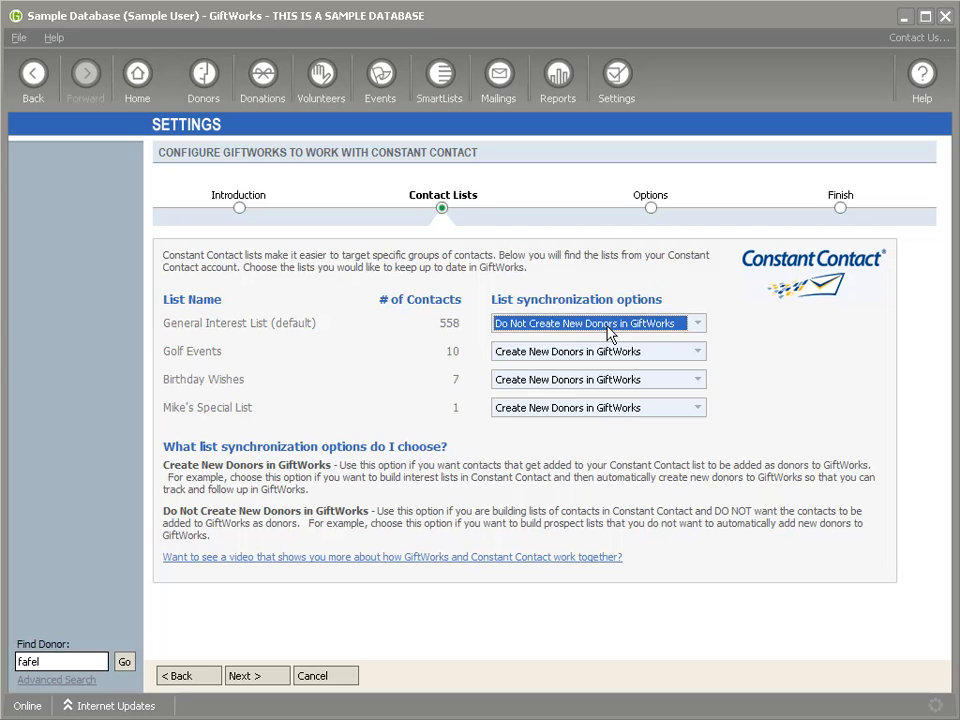
left_click(606, 326)
left_click(530, 339)
left_click(530, 329)
left_click(589, 353)
left_click(590, 325)
left_click(590, 338)
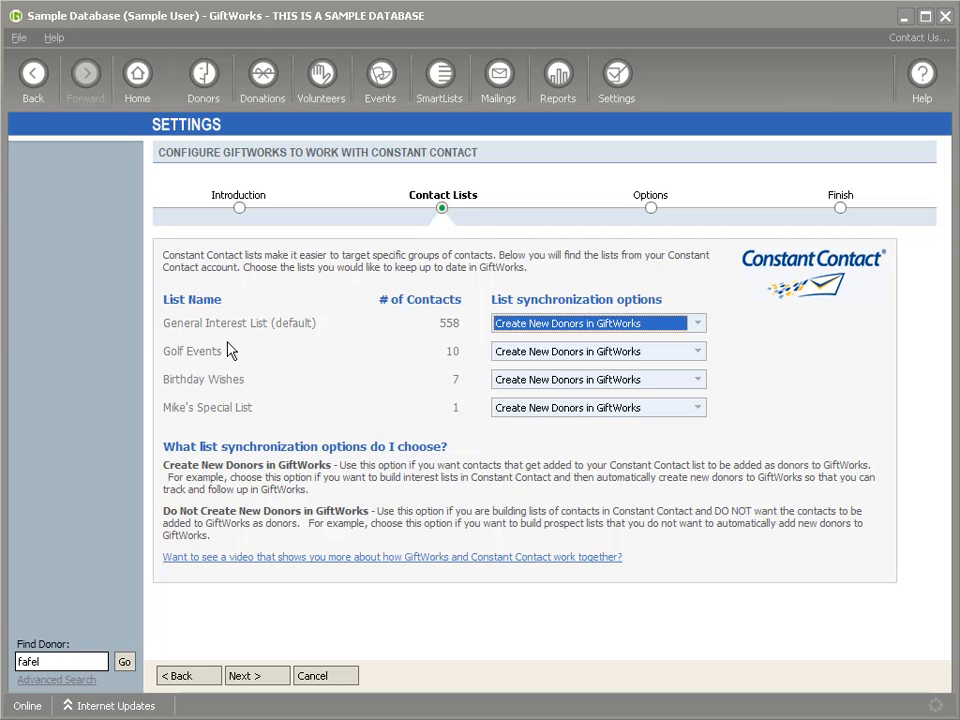
Review the General Interest List and Birthday Wishes entries among the Constant Contact lists
double_click(278, 323)
left_click_drag(166, 379, 248, 379)
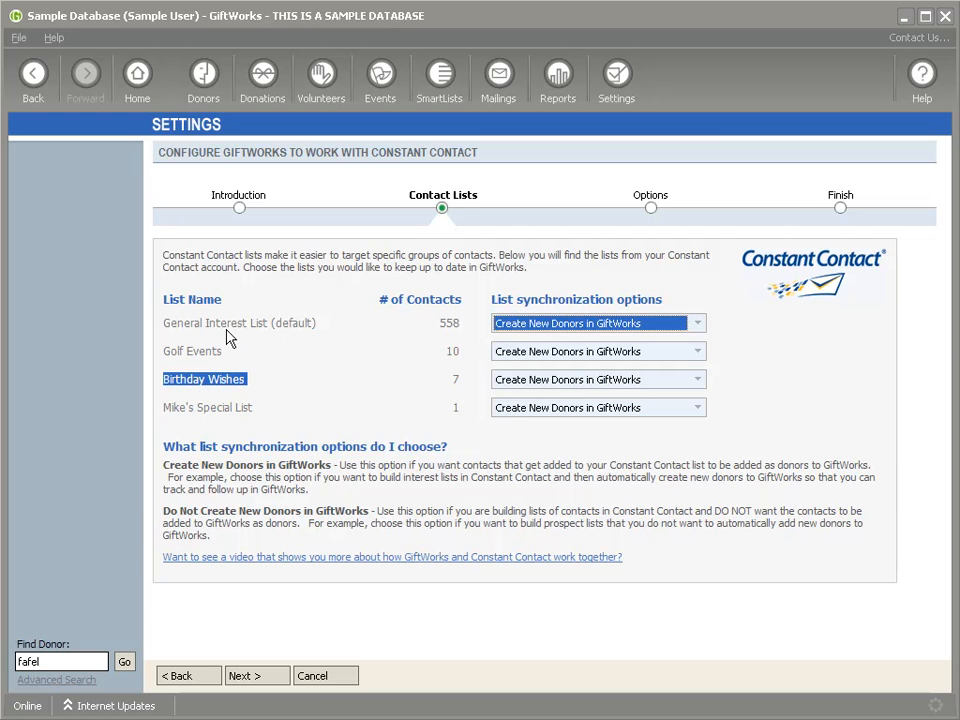
left_click(236, 380)
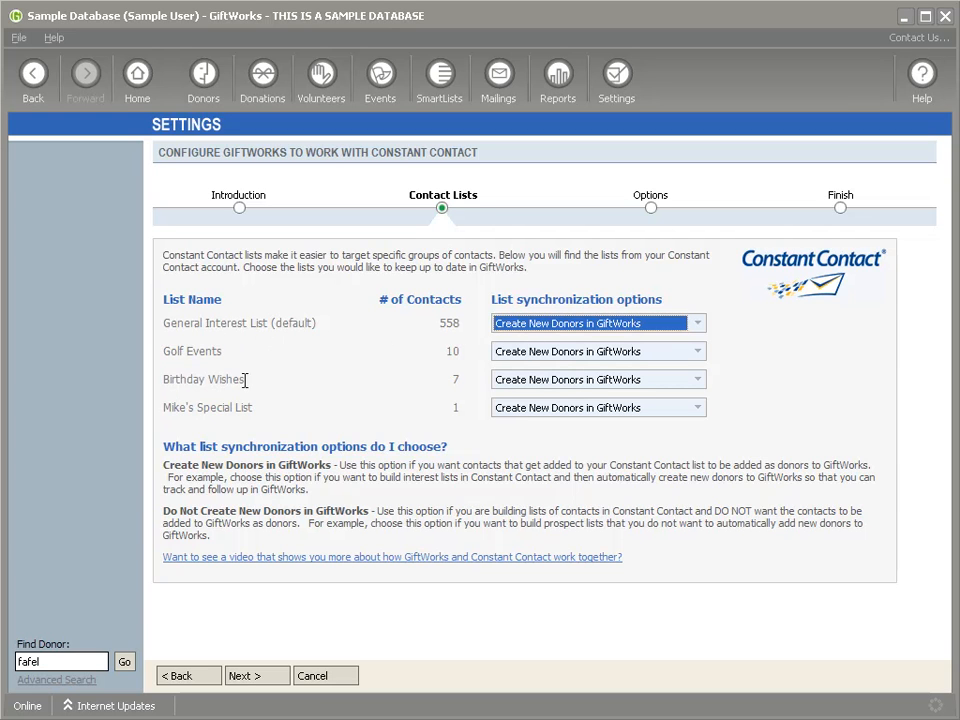
left_click_drag(165, 380, 250, 380)
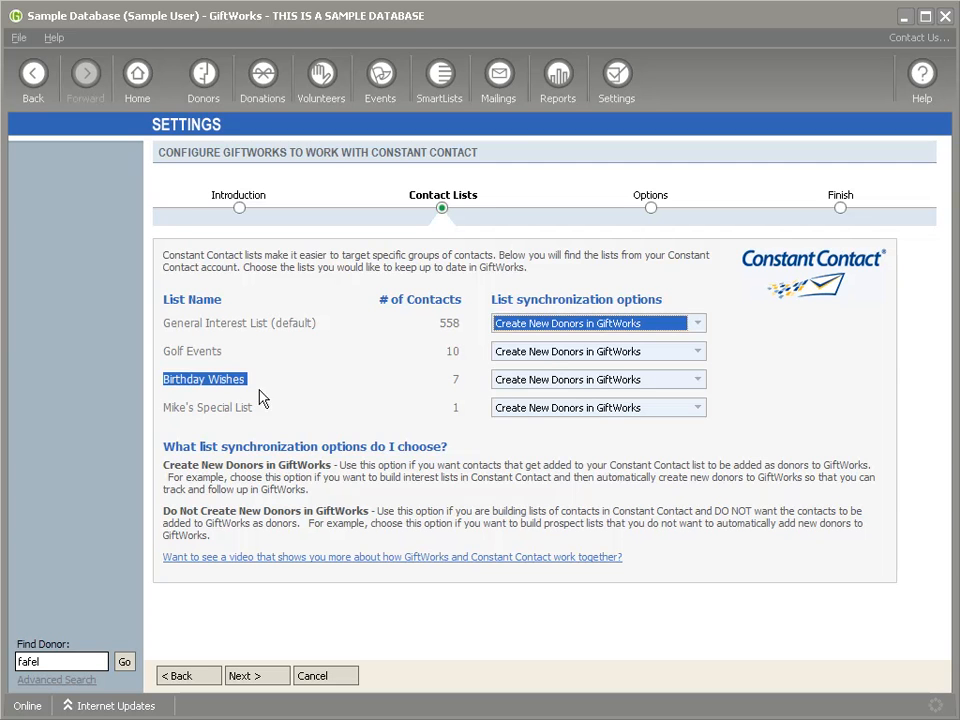
left_click(164, 381)
left_click_drag(164, 381, 248, 382)
left_click(172, 393)
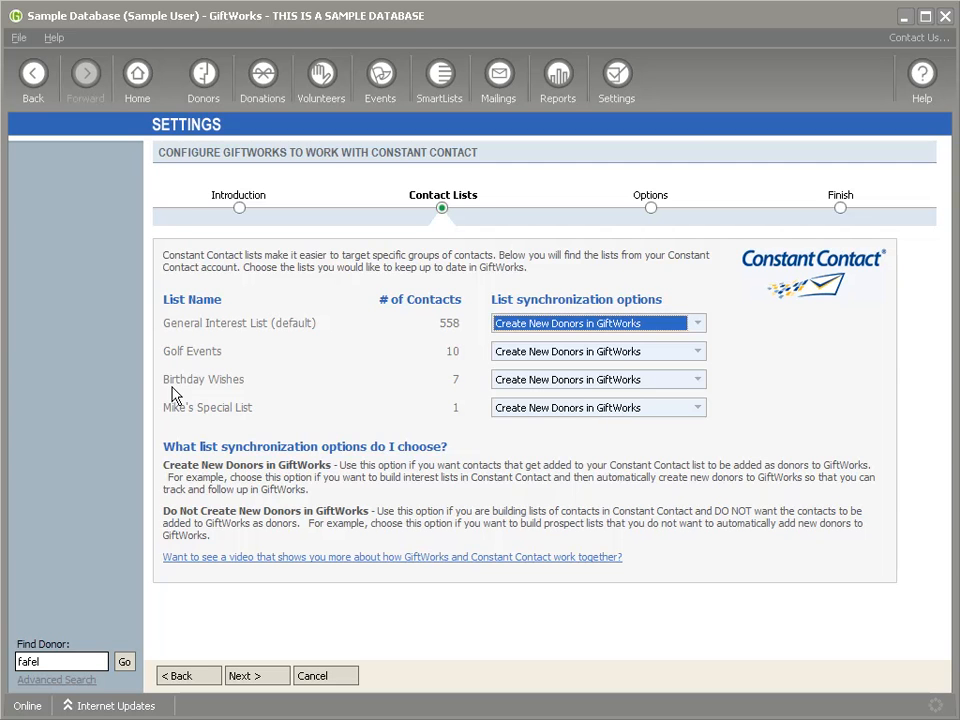
Set the General Interest List's synchronization option to Do Not Create New Donors in GiftWorks and look at the choices for Golf Events
left_click(578, 333)
left_click(558, 355)
left_click_drag(164, 322, 318, 320)
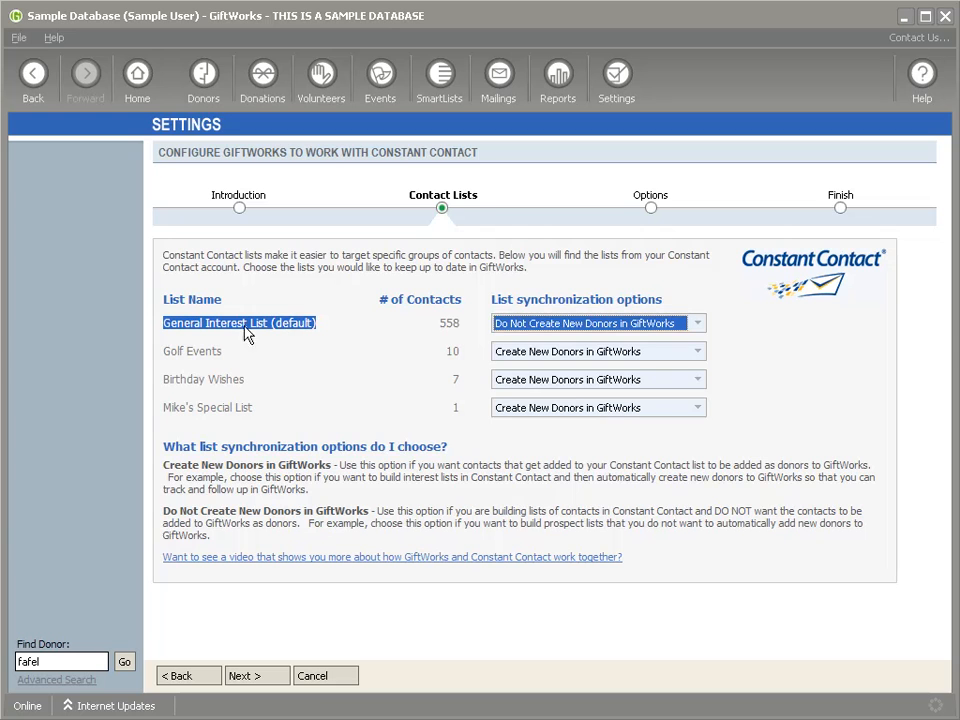
left_click(558, 334)
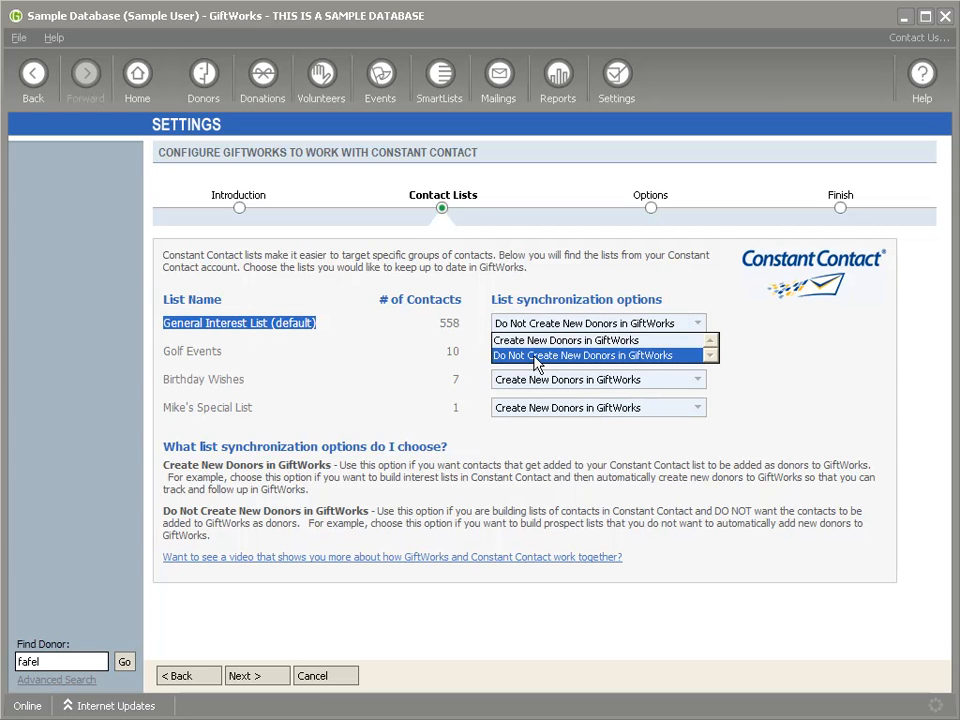
left_click(537, 357)
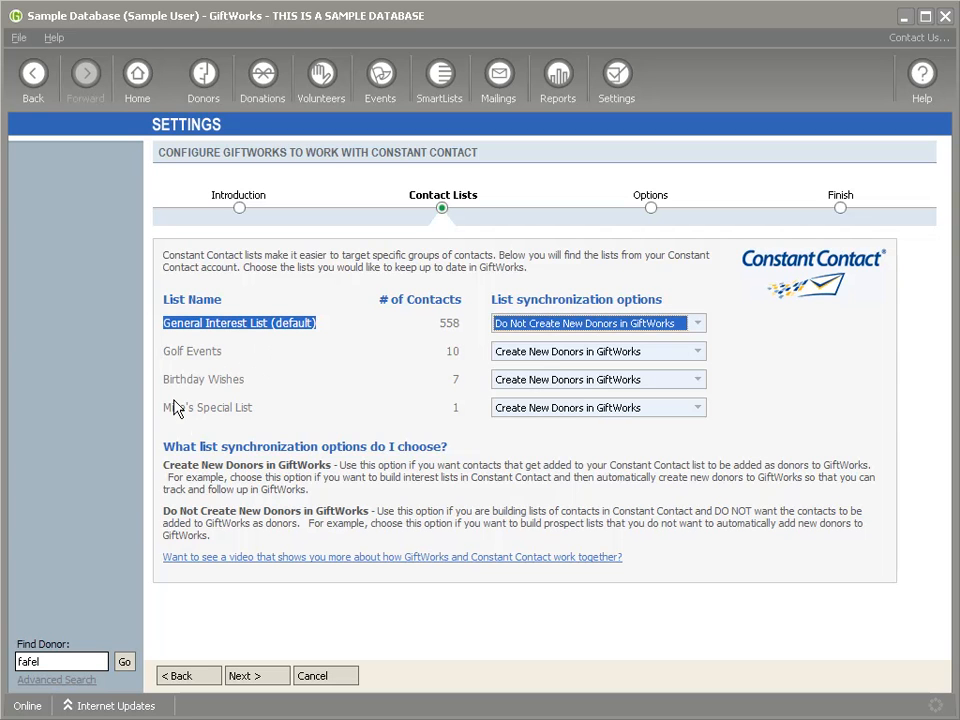
left_click(557, 360)
left_click(557, 360)
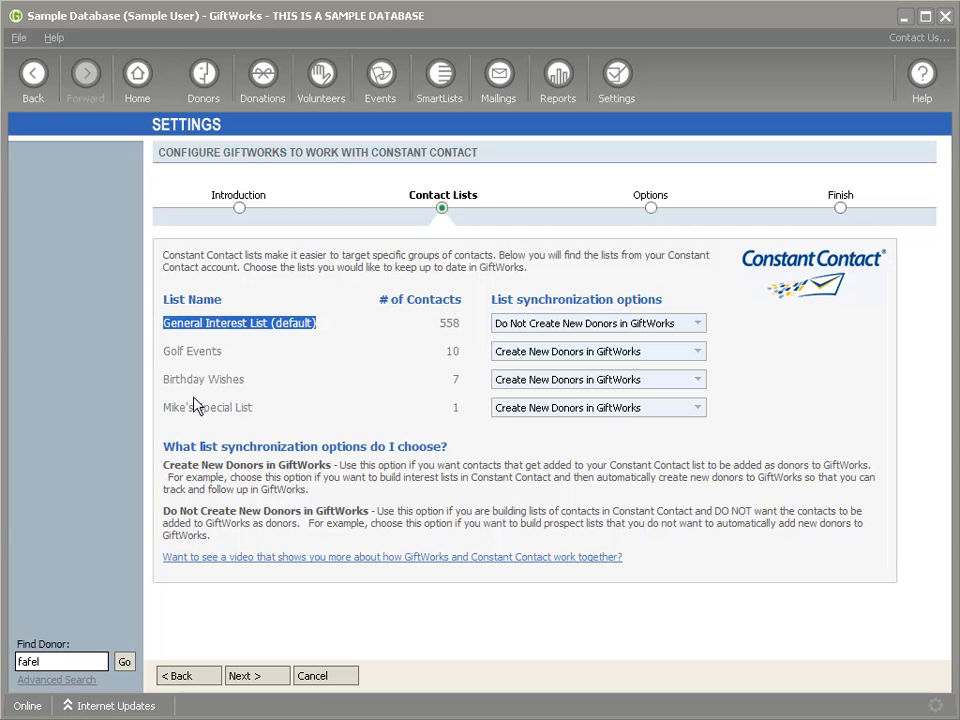
Set the General Interest List's synchronization option to Create New Donors in GiftWorks and continue to the synchronization options
left_click(605, 323)
left_click(590, 338)
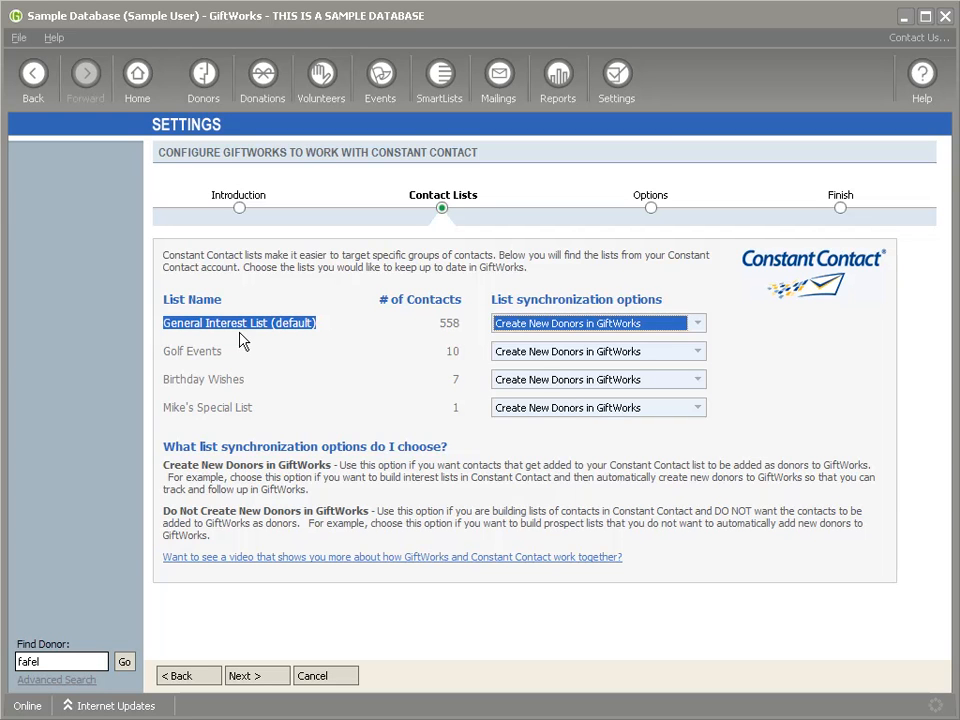
left_click(583, 354)
left_click(660, 366)
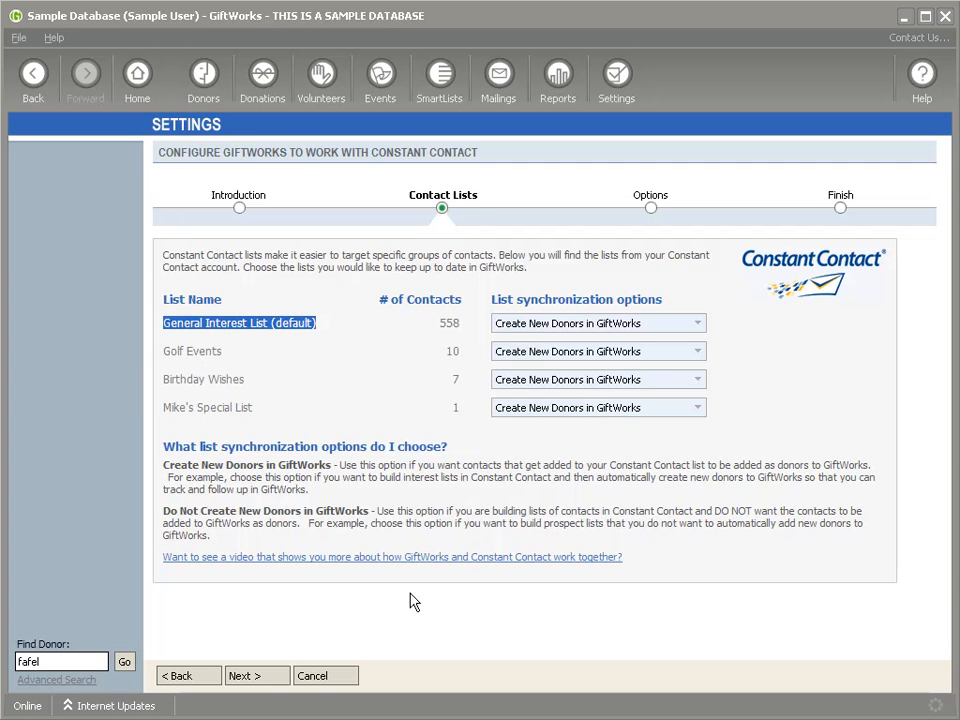
left_click(257, 677)
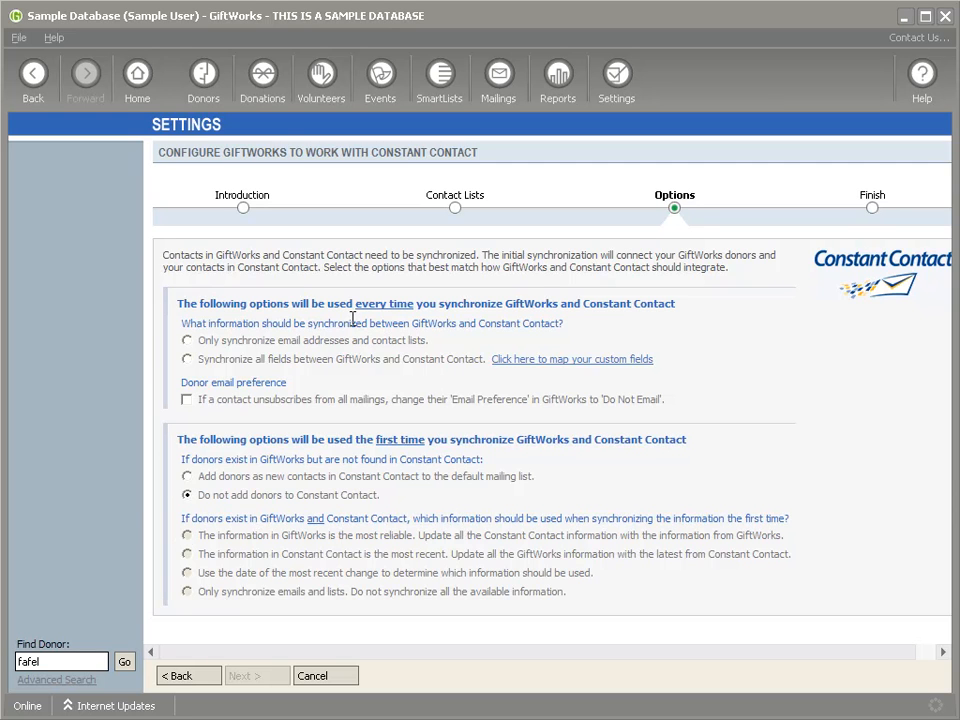
Review the every-time and first-time option groups and choose to synchronize all fields between GiftWorks and Constant Contact
left_click_drag(179, 303, 680, 300)
left_click(680, 312)
left_click_drag(178, 440, 717, 451)
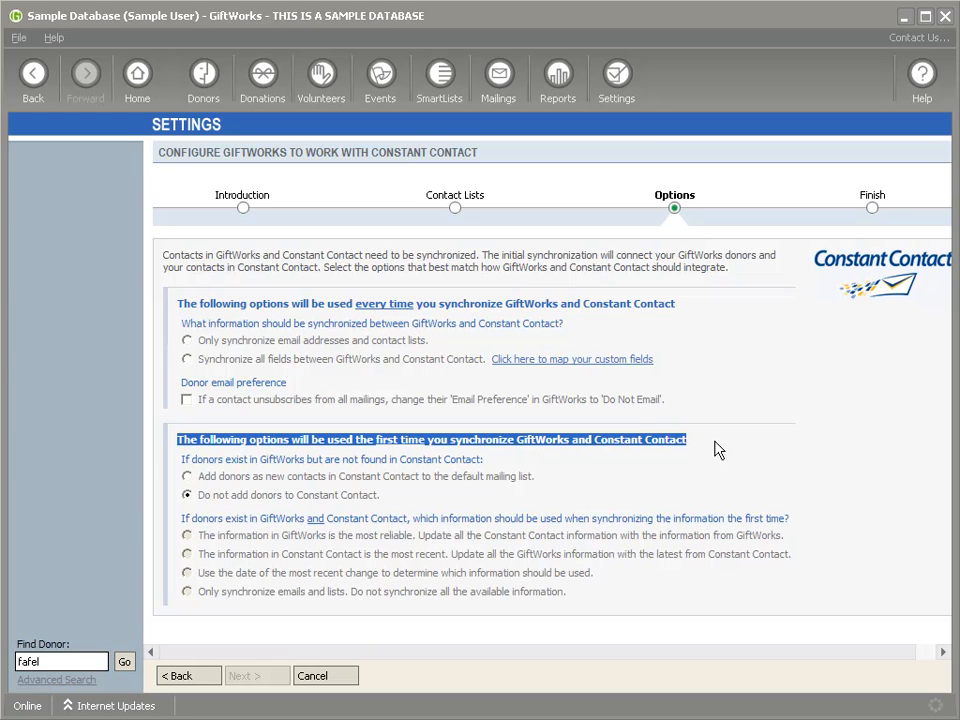
left_click(224, 307)
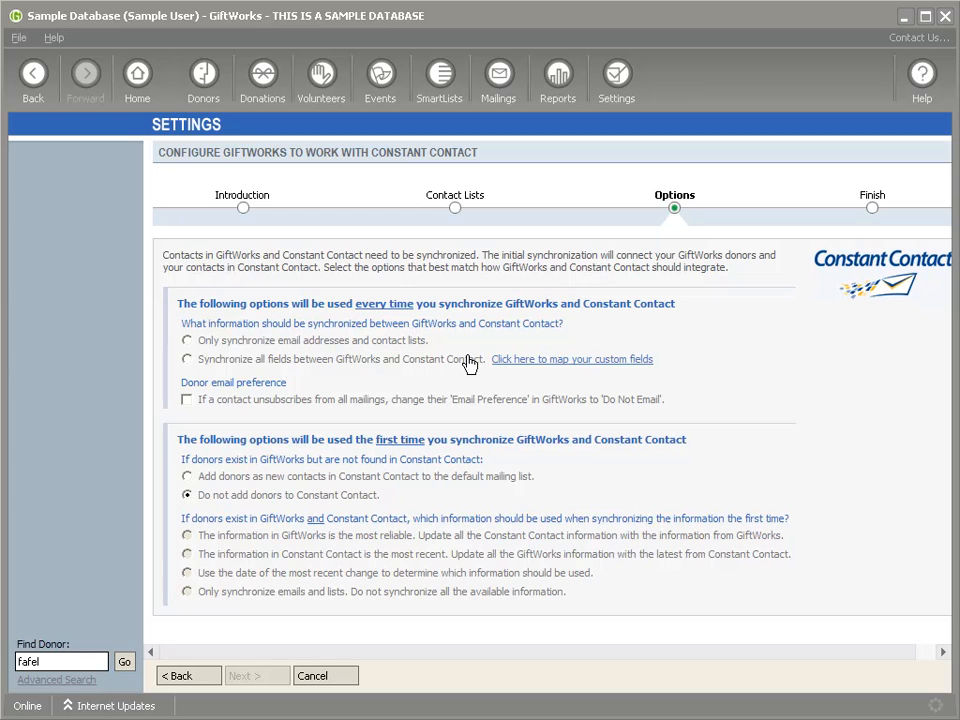
left_click(187, 342)
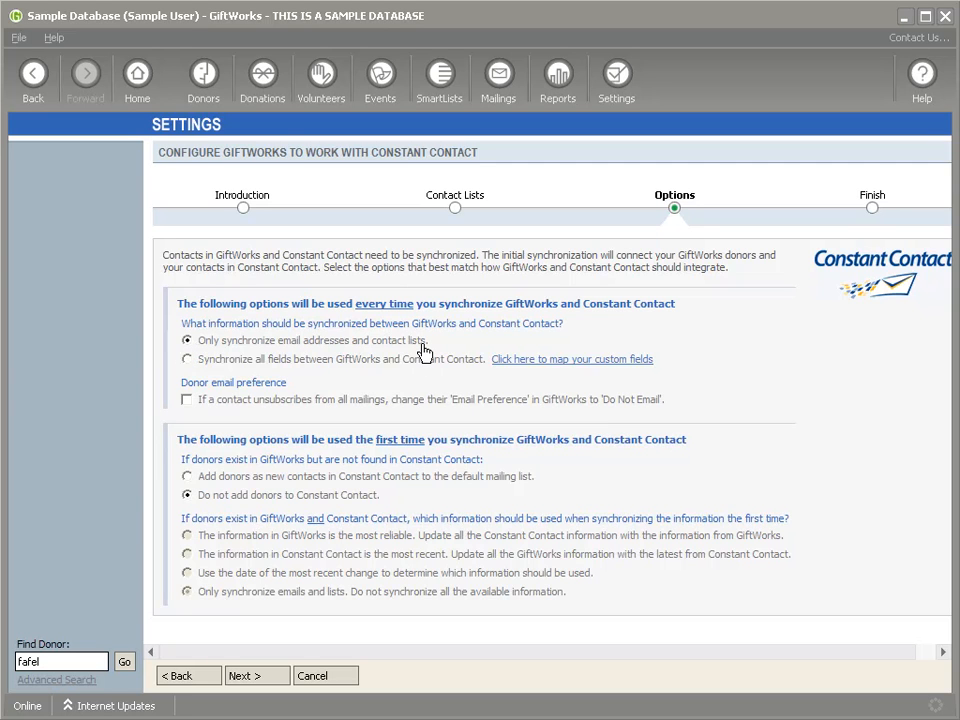
left_click(187, 360)
Switch to Constant Contact in the browser, open the Birthday Wishes list and examine one contact's contact information fields
left_click(562, 719)
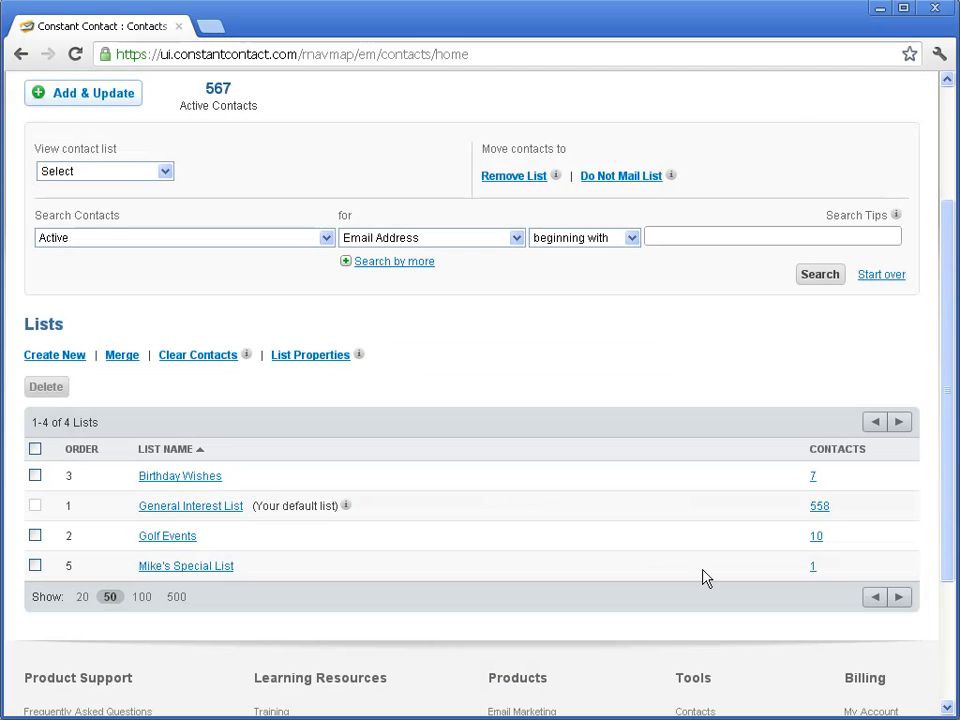
left_click(184, 478)
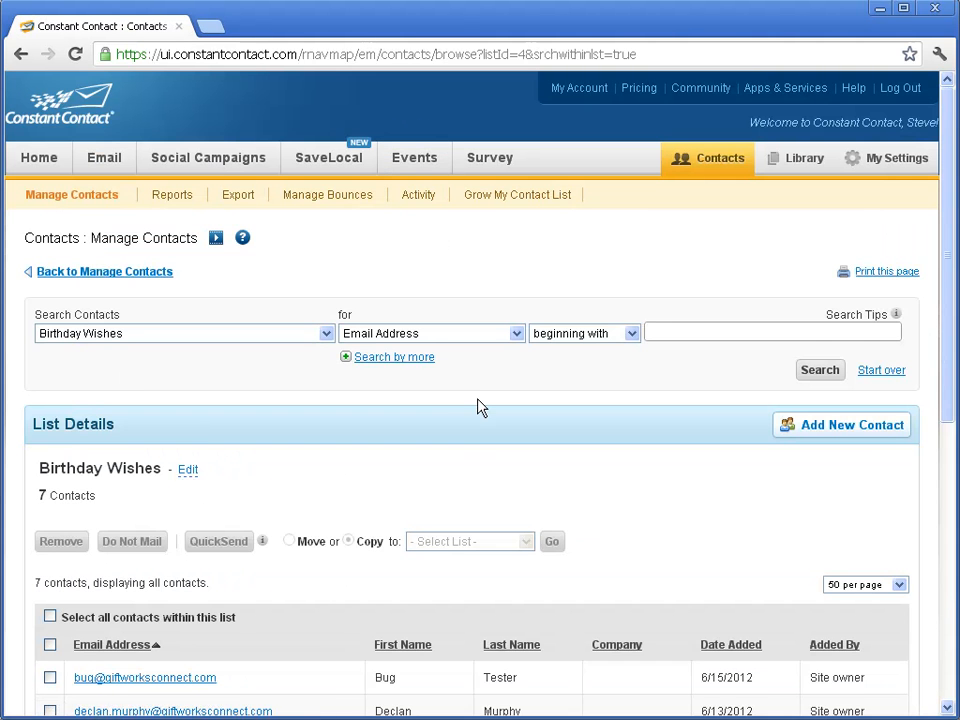
scroll(479, 404, "down", 4)
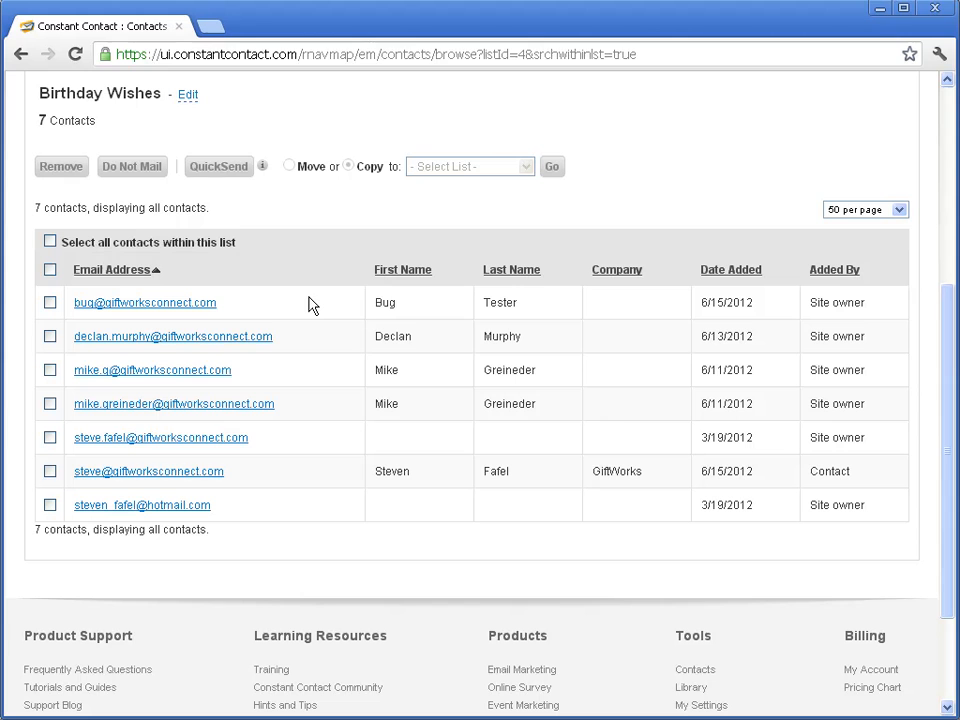
left_click(145, 440)
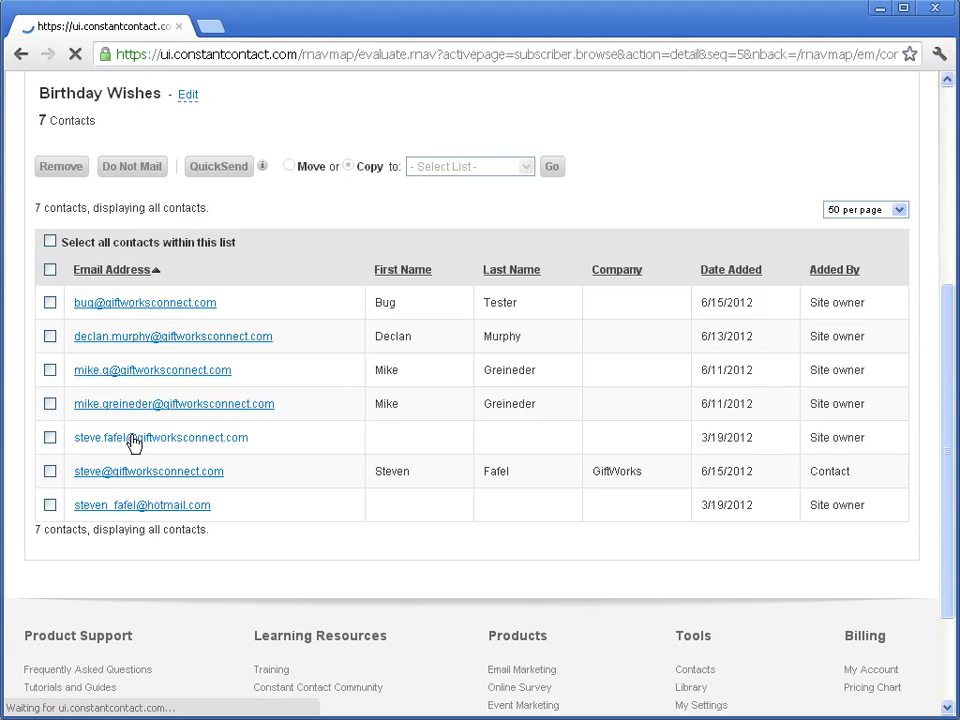
scroll(330, 442, "down", 2)
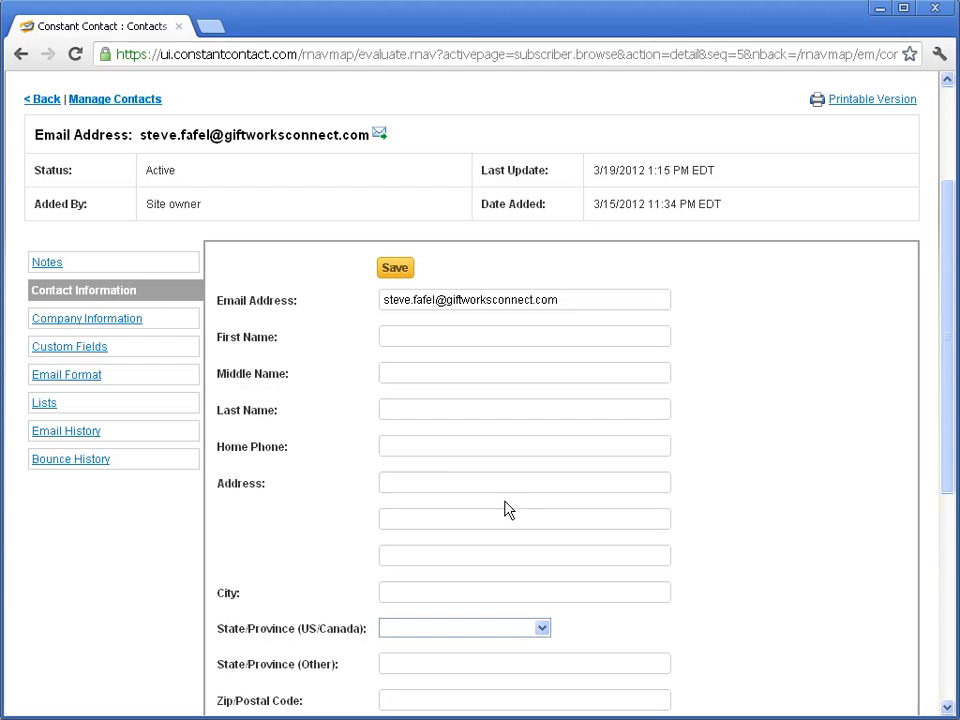
scroll(495, 692, "down", 3)
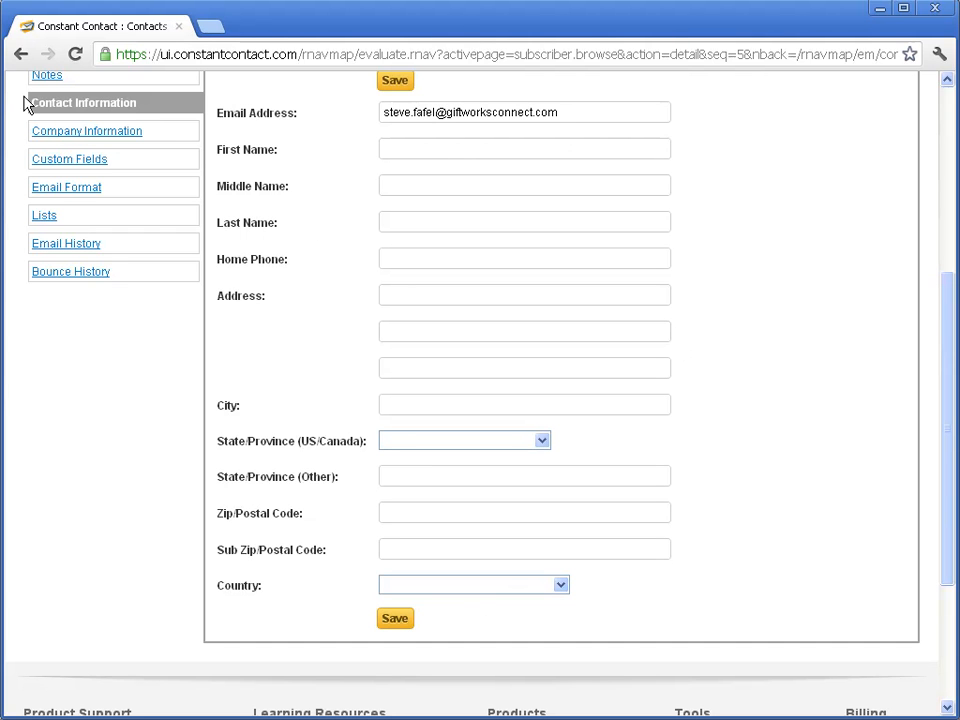
View the contact's company information, allowing the page's insecure content to load, and examine the custom fields
left_click(75, 133)
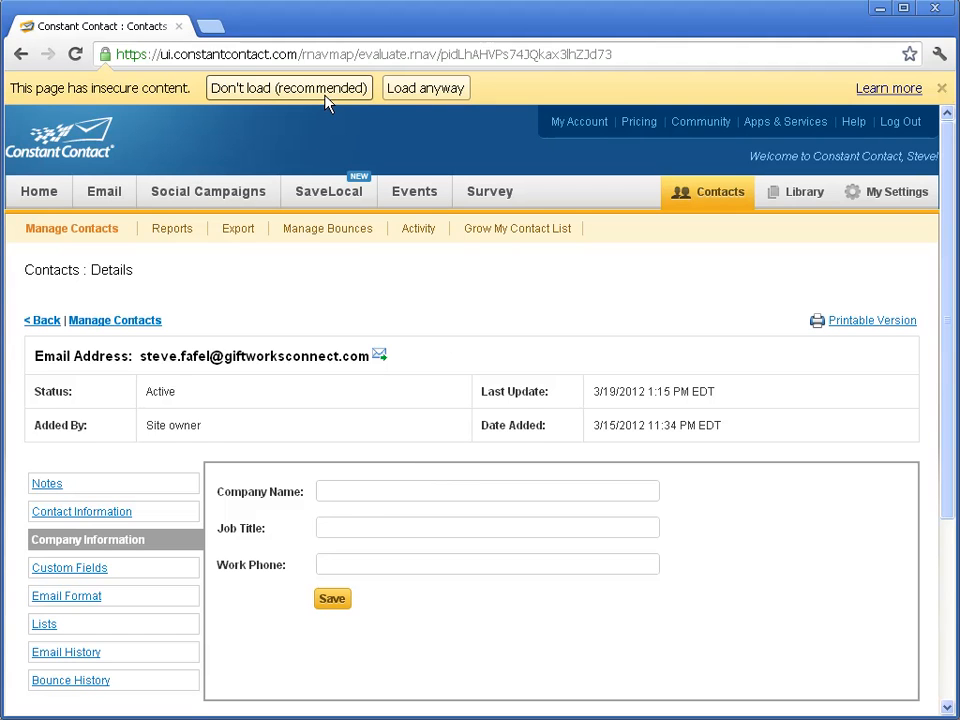
left_click(420, 88)
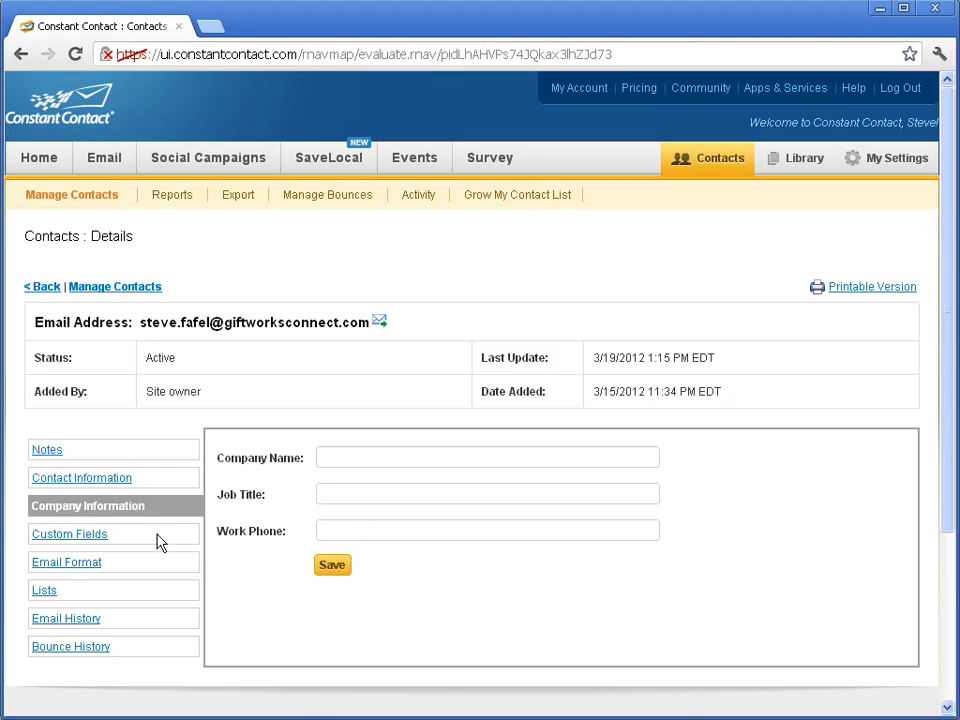
left_click(86, 536)
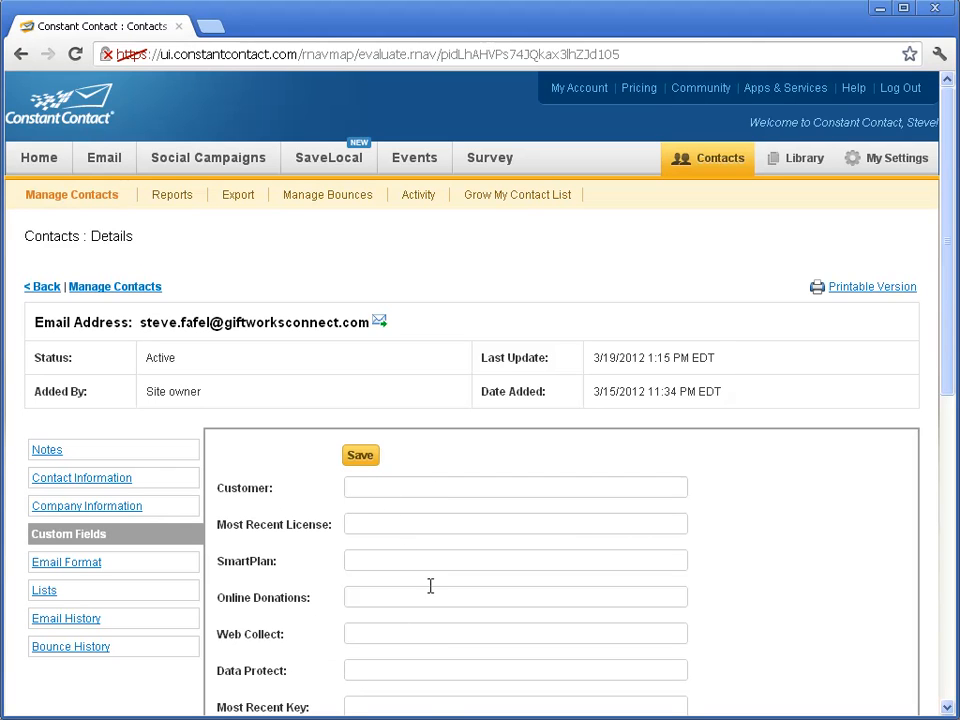
scroll(420, 678, "down", 1)
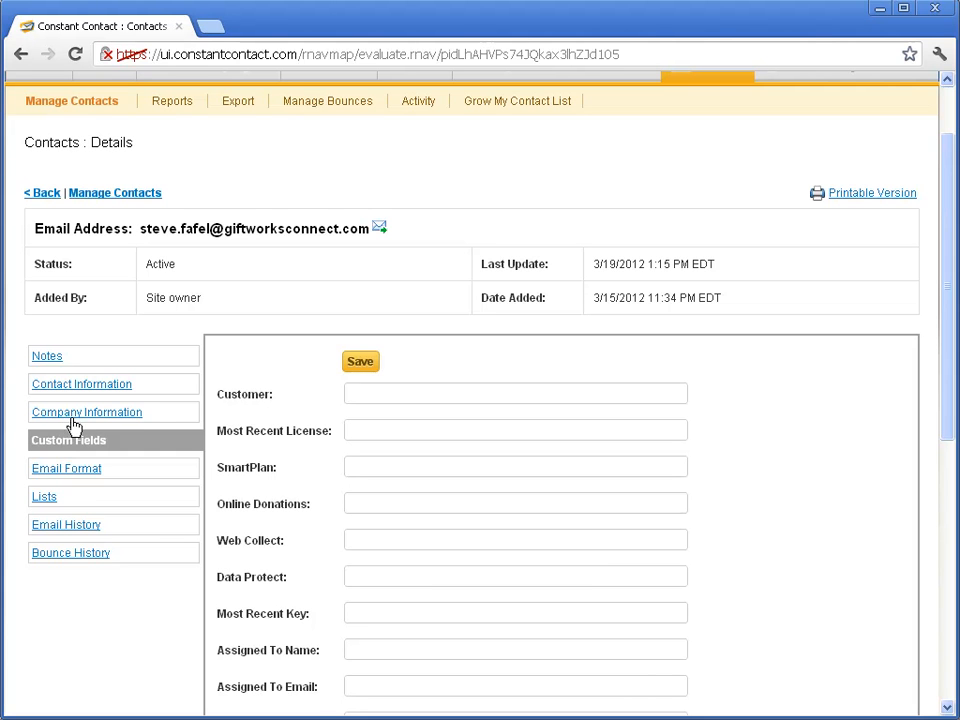
Go through the contact's contact information, company information and custom fields again, and view the contact's lists
left_click(83, 388)
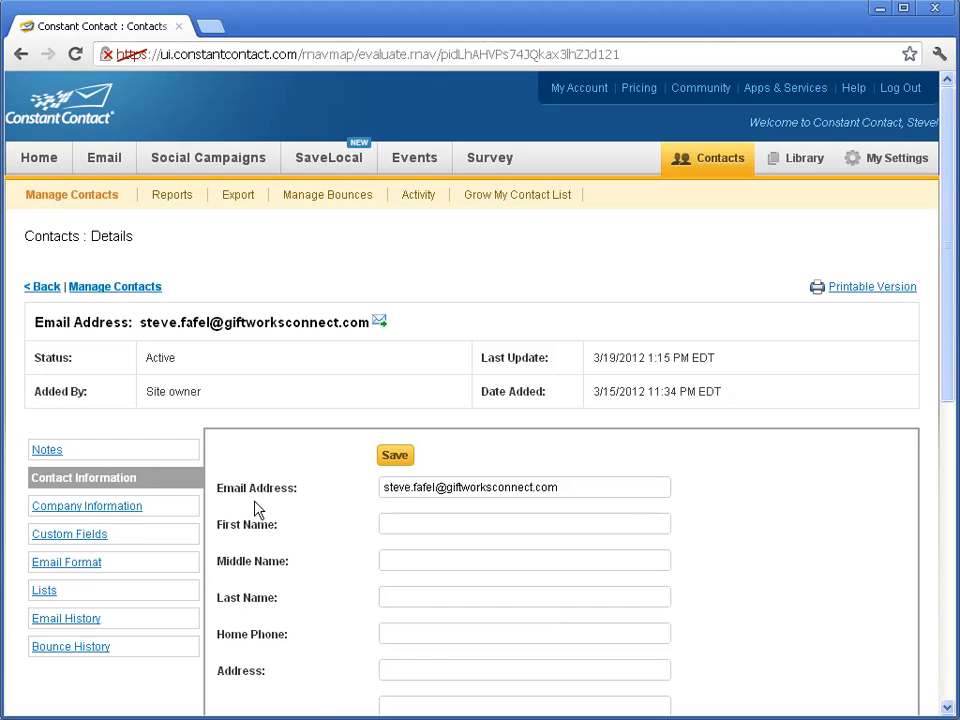
left_click(75, 507)
left_click(76, 535)
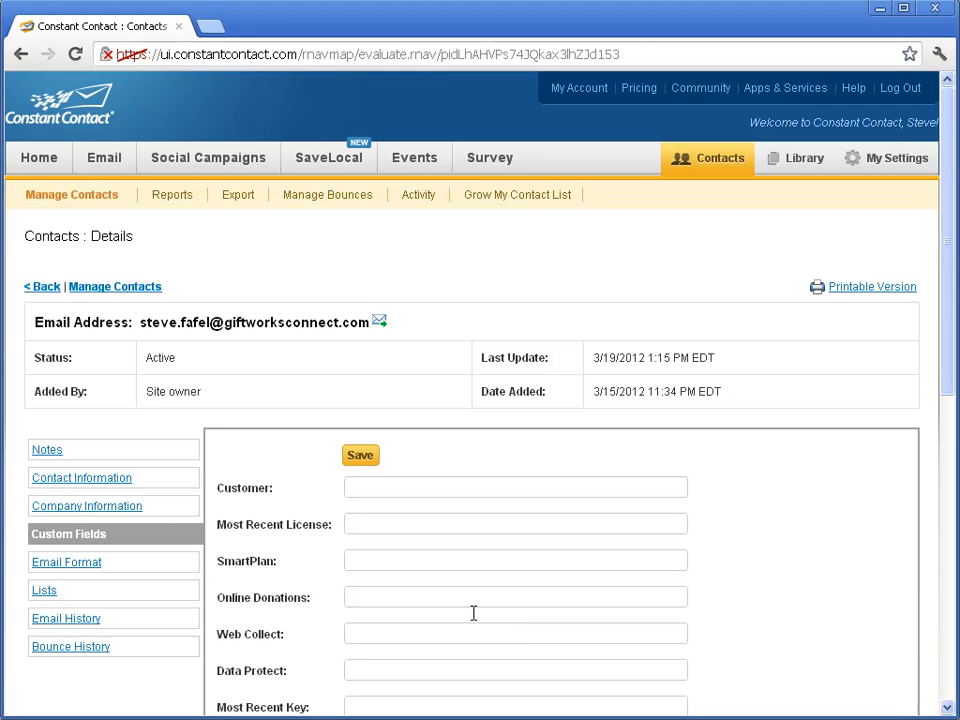
scroll(195, 484, "down", 2)
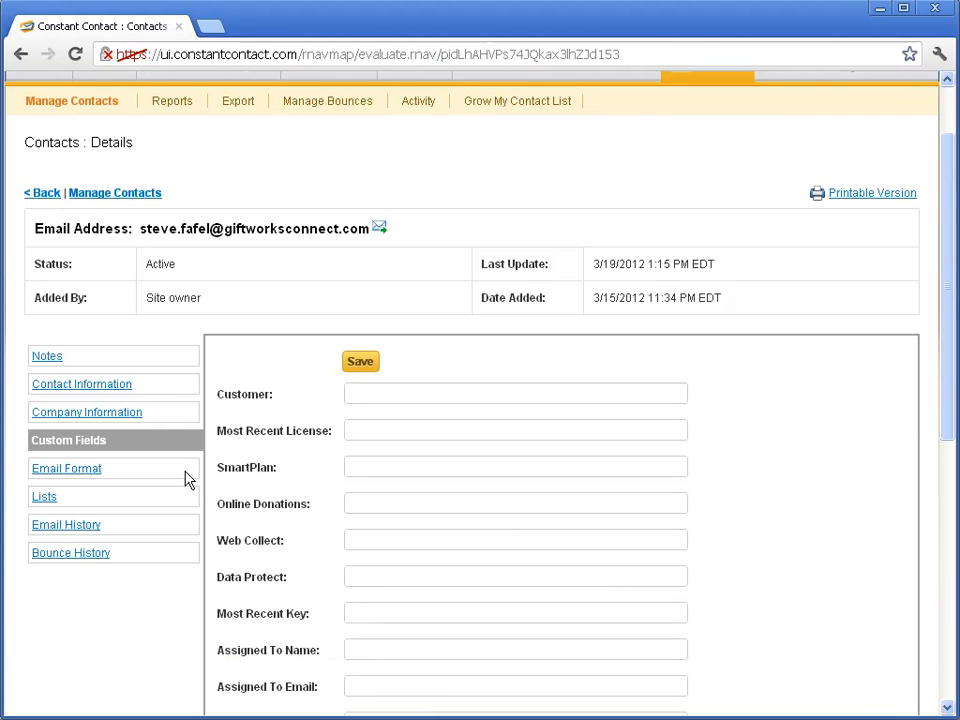
left_click(44, 499)
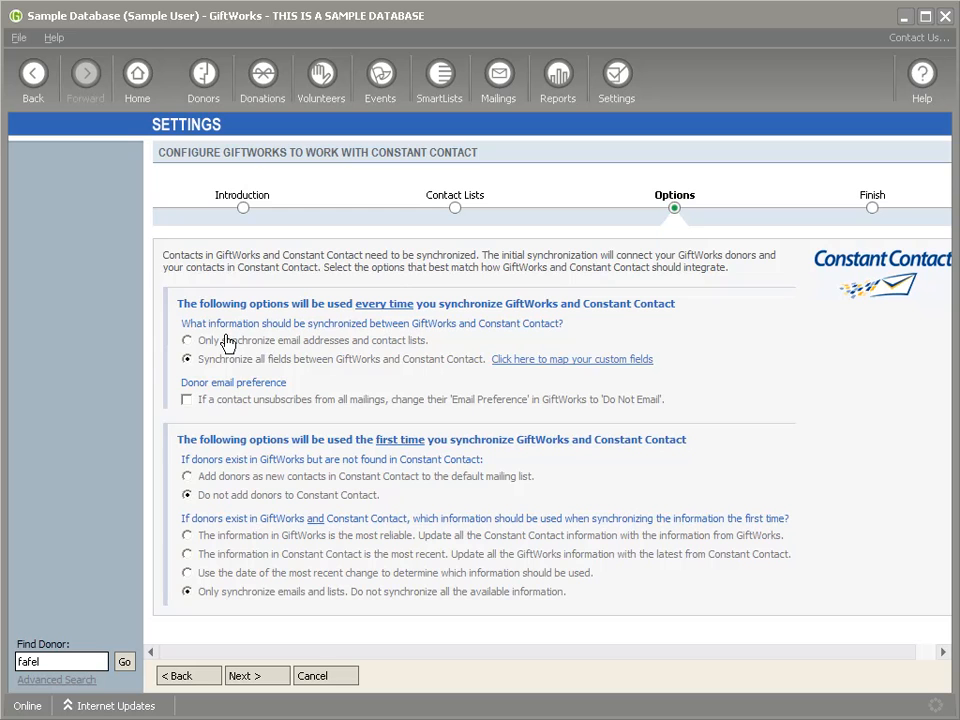
Back in GiftWorks, alternate the synchronized information between email addresses and contact lists only and all fields, ending on all fields
left_click(186, 341)
left_click(186, 360)
left_click(187, 340)
left_click(188, 359)
left_click(187, 341)
left_click(188, 360)
Open the custom field mapping and map Constant Contact's Custom Field 1 to the GiftWorks field Grant Manager
left_click(586, 369)
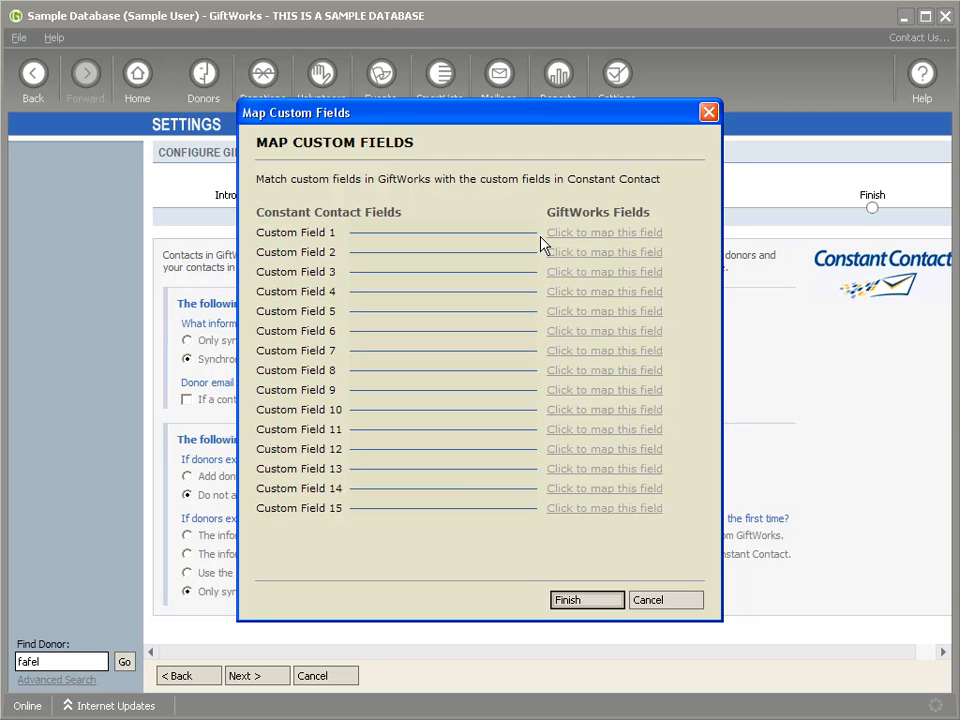
left_click(594, 236)
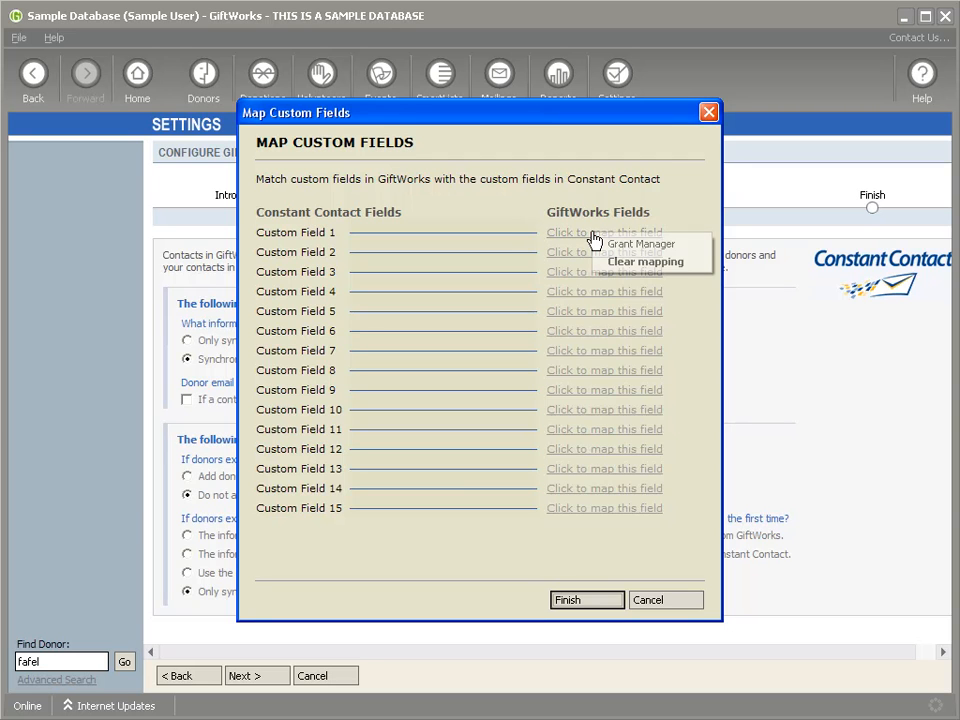
left_click(641, 248)
Try to map Custom Field 2 to Grant Manager as well, and finish the custom field mapping
left_click(605, 256)
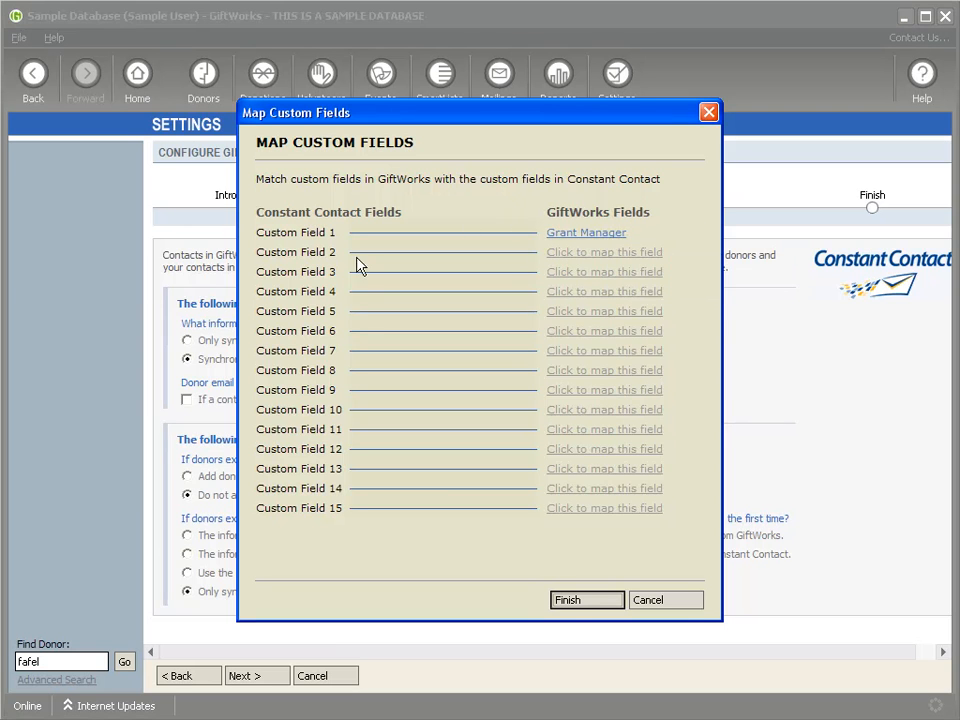
left_click(585, 254)
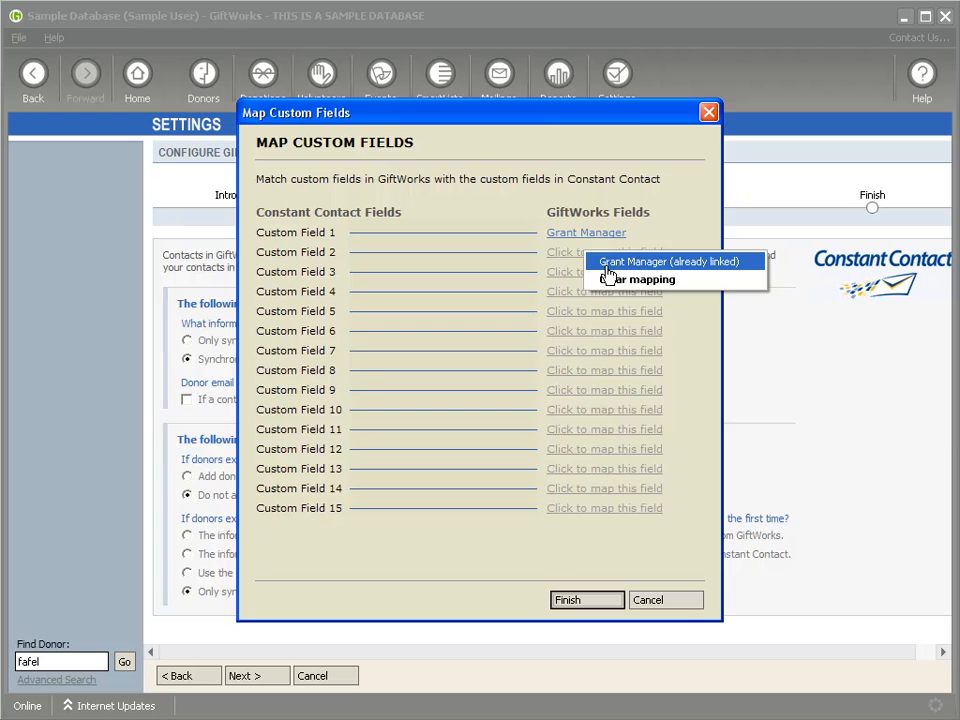
left_click(610, 262)
left_click(534, 424)
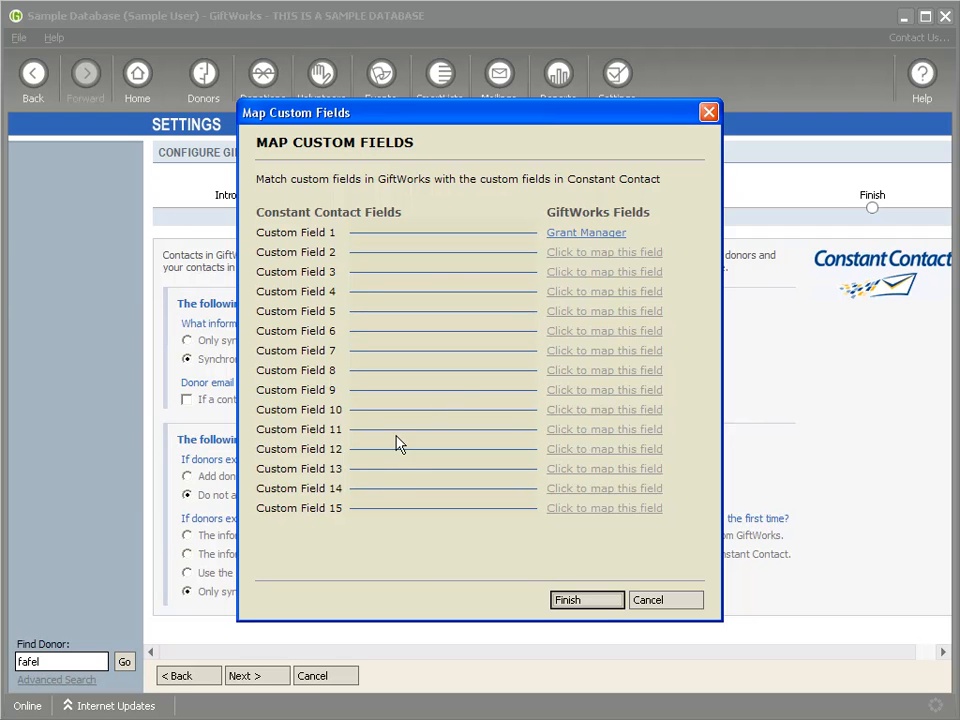
left_click(600, 604)
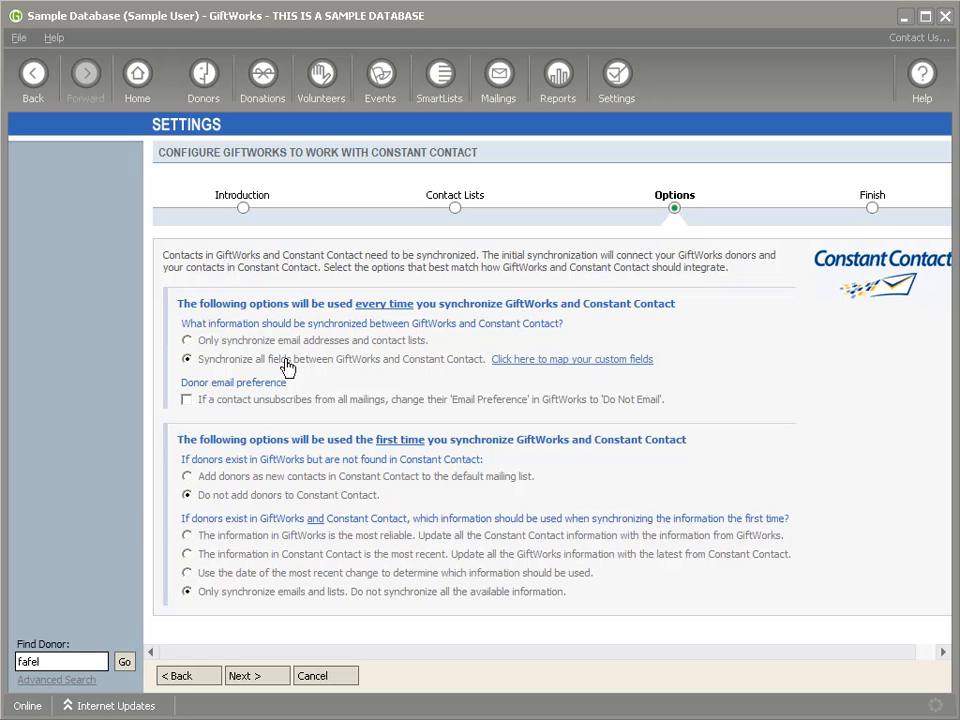
Keep all fields synchronized and enable changing the Email Preference to Do Not Email for contacts who unsubscribe from all mailings
left_click(186, 341)
left_click(187, 360)
left_click(187, 399)
Find the donor by the entered last name, set their Email contact preference to Email Welcome, and save the record
left_click(124, 662)
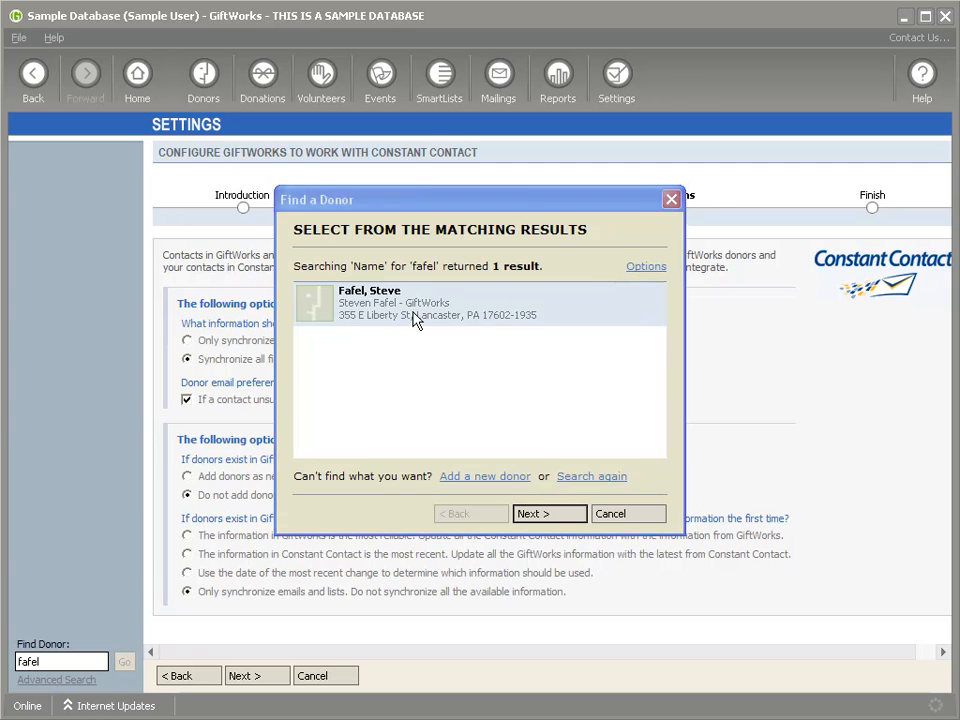
double_click(416, 321)
left_click(497, 443)
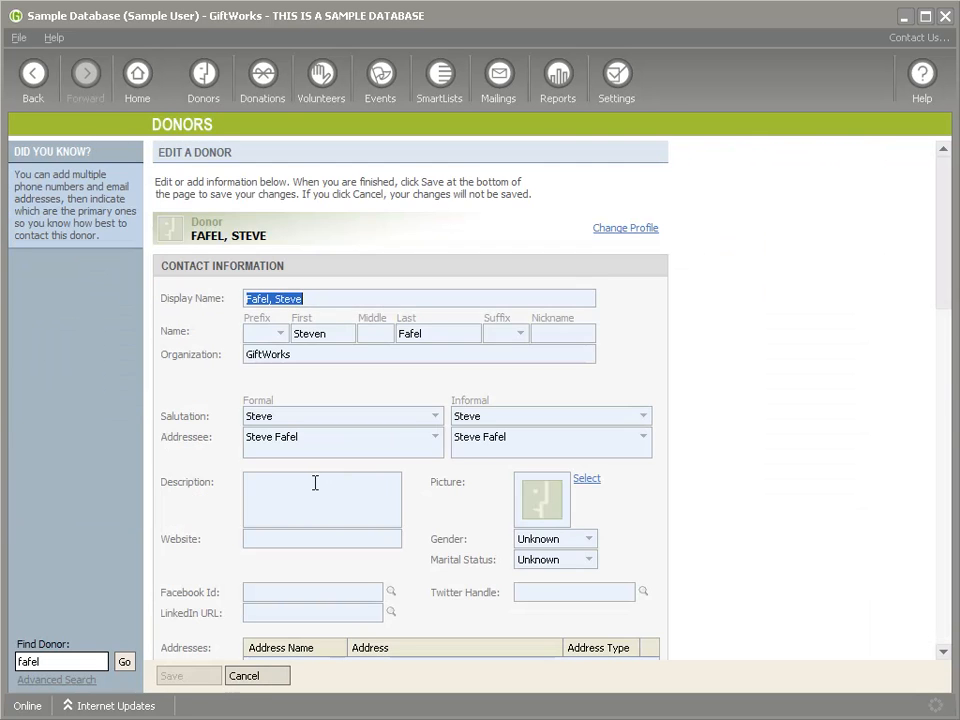
scroll(315, 490, "down", 10)
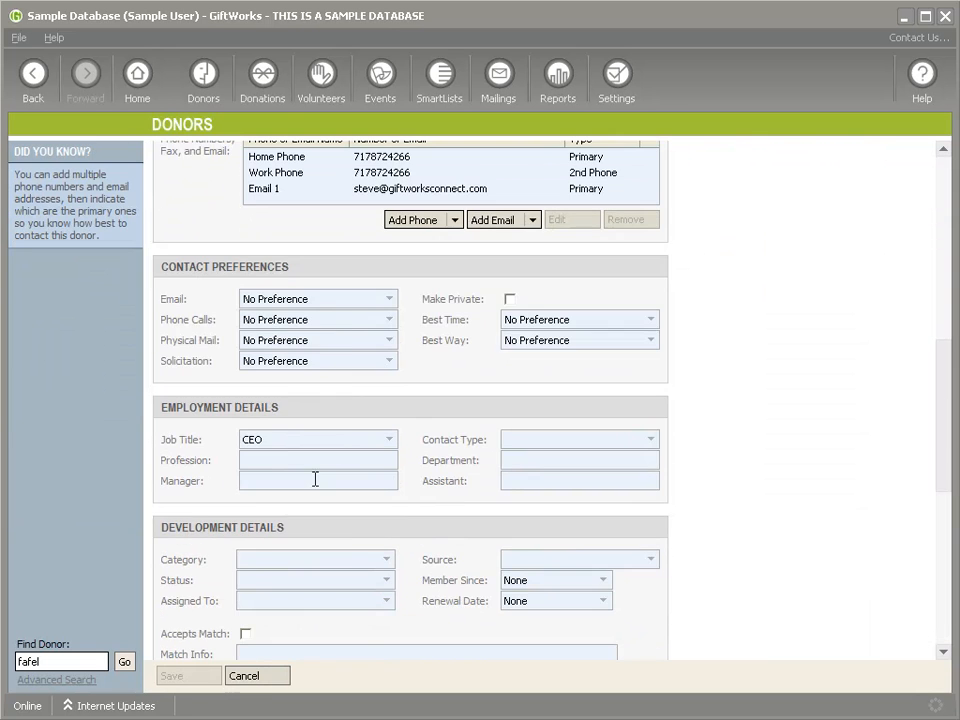
left_click(345, 300)
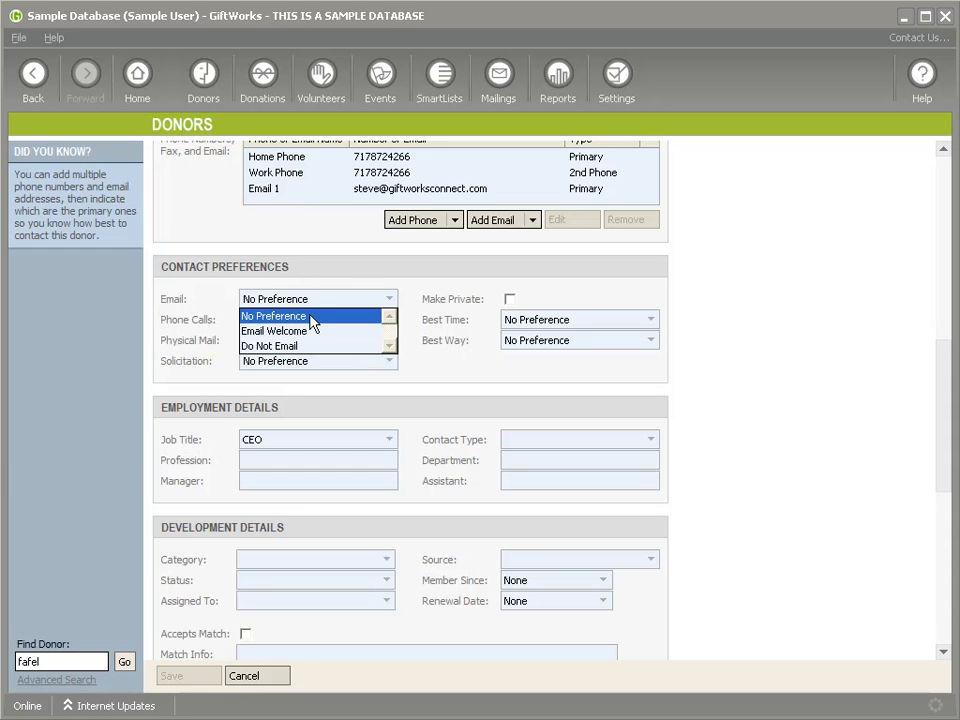
left_click(300, 331)
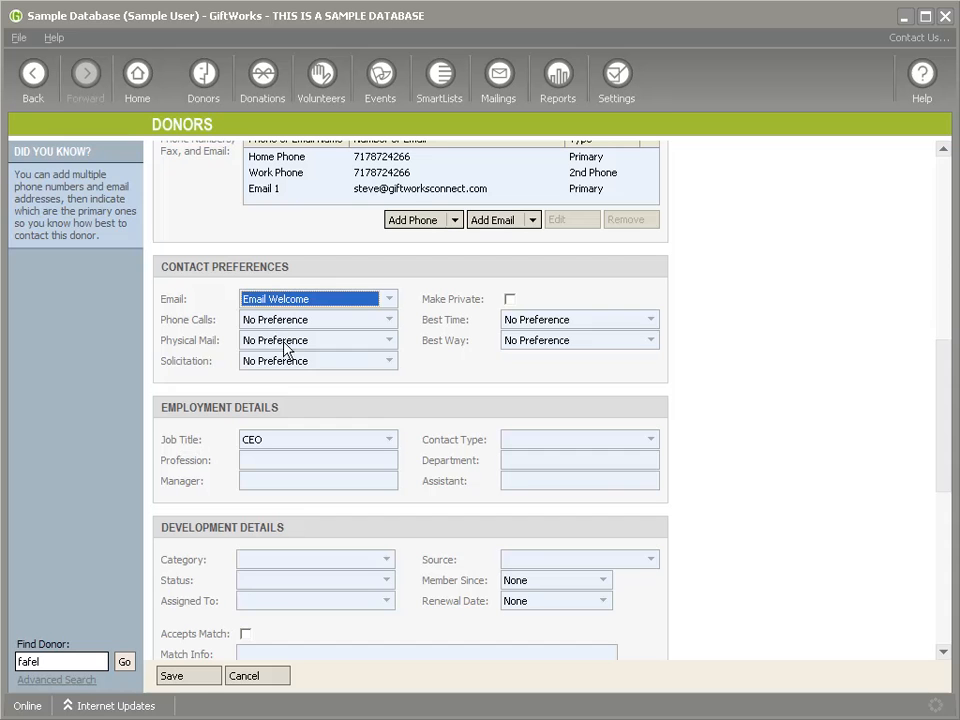
left_click(199, 680)
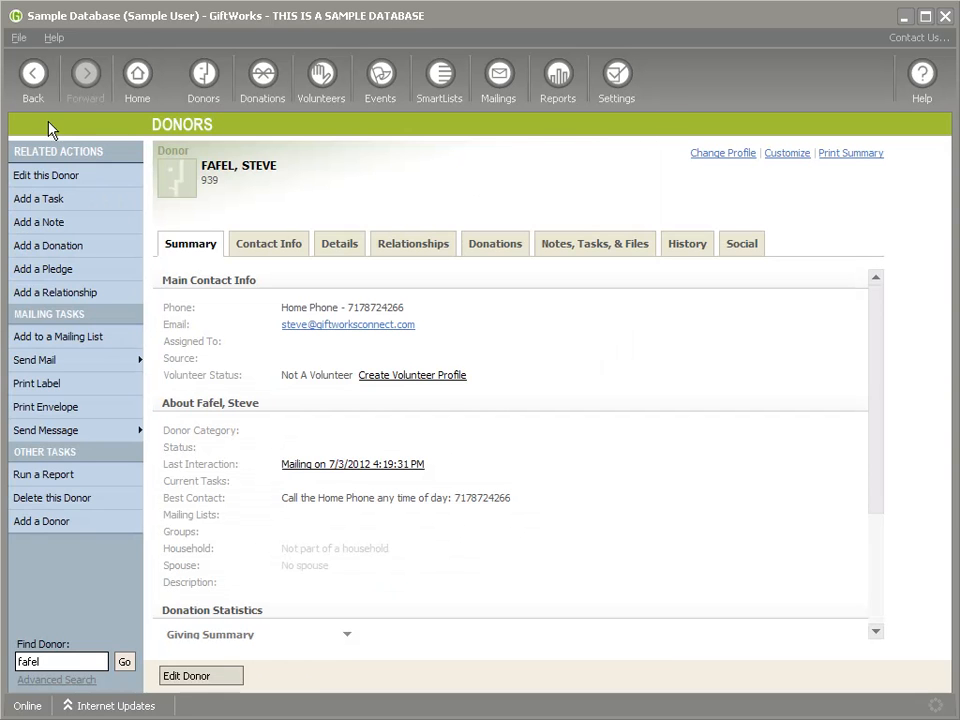
Return to the Constant Contact synchronization options, choose synchronizing all fields, and enable the Do Not Email change for unsubscribed contacts
left_click(33, 72)
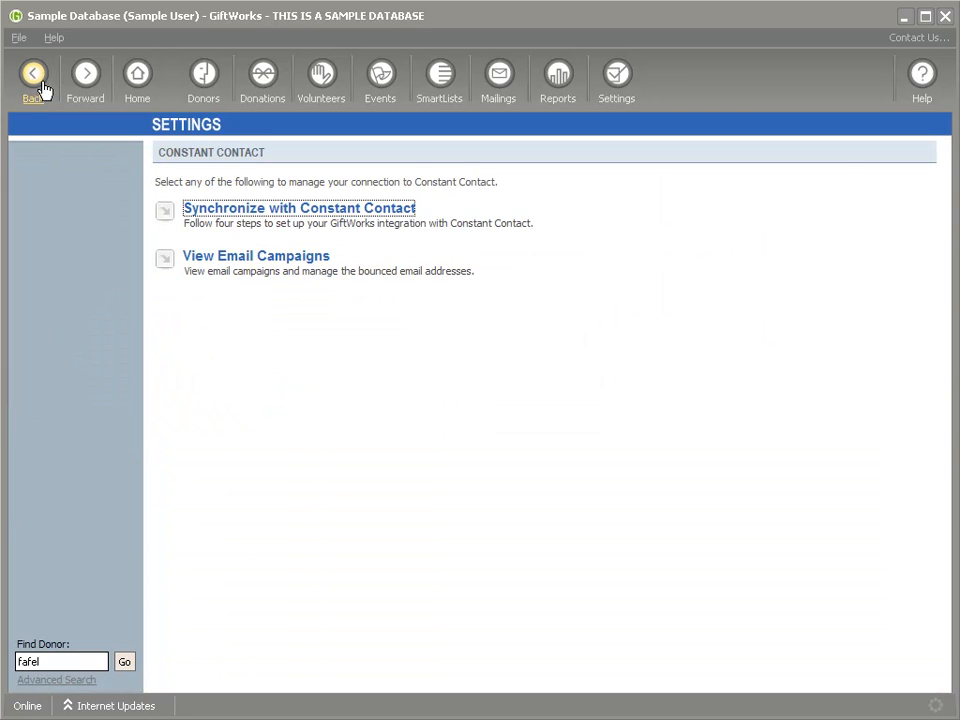
left_click(257, 212)
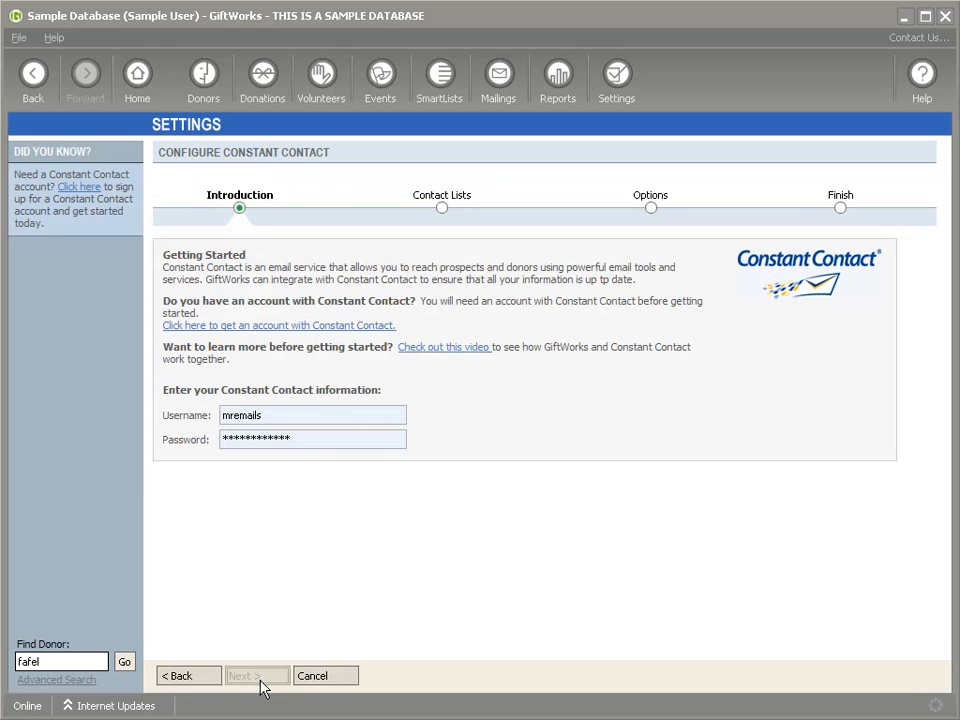
left_click(253, 677)
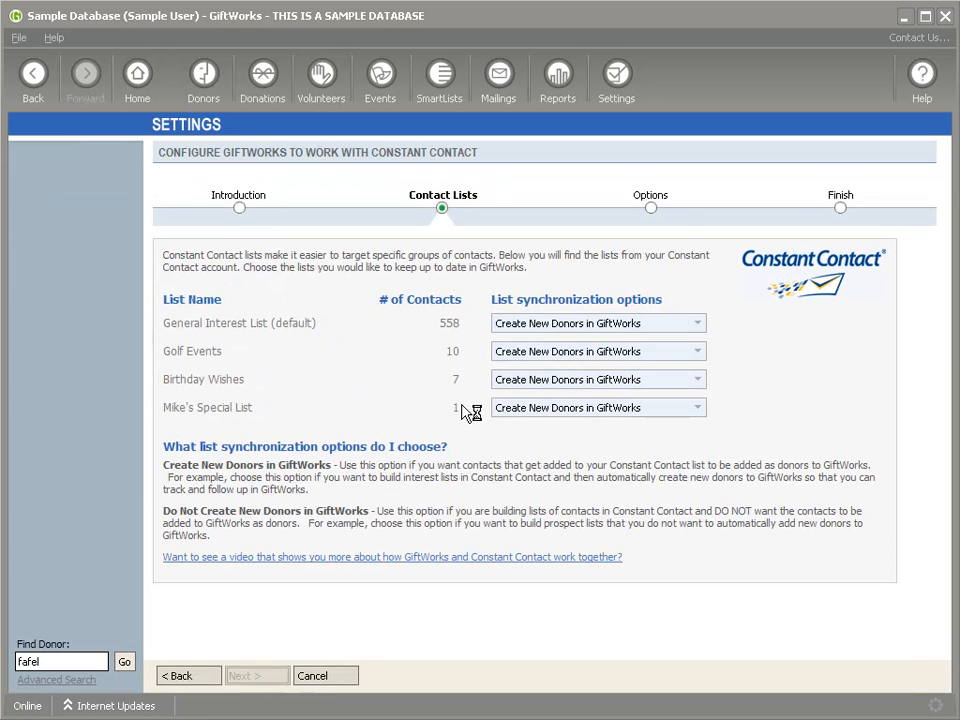
left_click(186, 360)
left_click(186, 400)
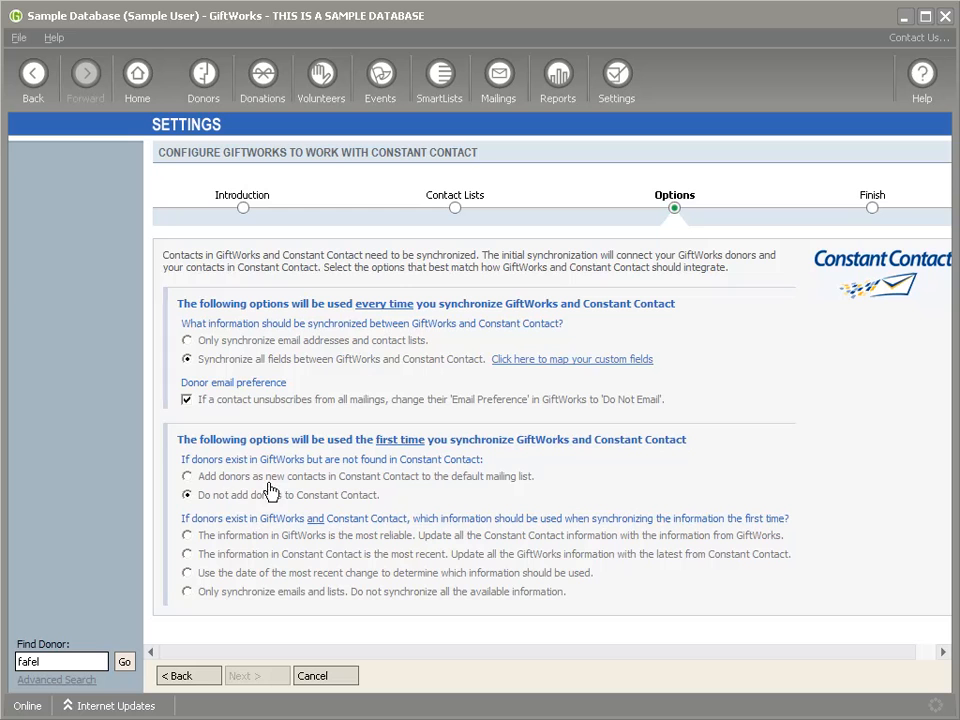
For donors not found in Constant Contact, alternate between adding them to the default mailing list and not adding them, ending on not adding
left_click(188, 478)
left_click(187, 495)
left_click(190, 478)
left_click(187, 496)
left_click(187, 476)
left_click(187, 495)
left_click(187, 476)
left_click(188, 495)
Go through the first-time options for donors existing in both systems, ending on only synchronizing emails and lists
mouse_move(182, 521)
left_mouse_down()
mouse_move(785, 521)
mouse_move(196, 521)
mouse_move(178, 440)
mouse_move(184, 519)
left_mouse_up()
left_click(219, 541)
left_click(187, 555)
left_click(186, 574)
left_click(188, 592)
left_click(186, 590)
left_click_drag(182, 518, 411, 519)
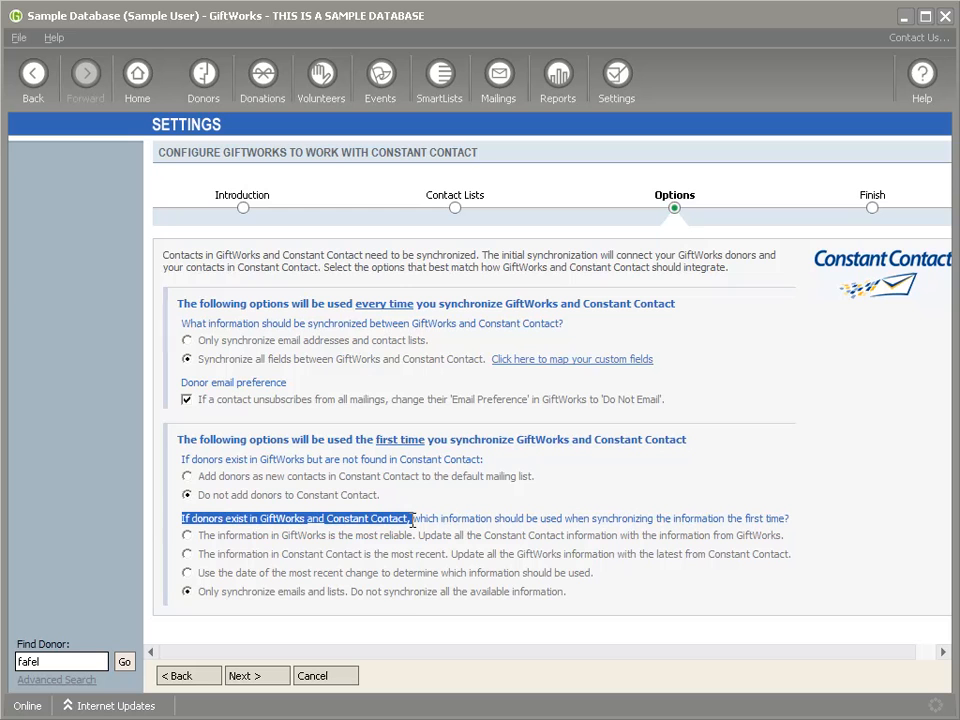
left_click(326, 598)
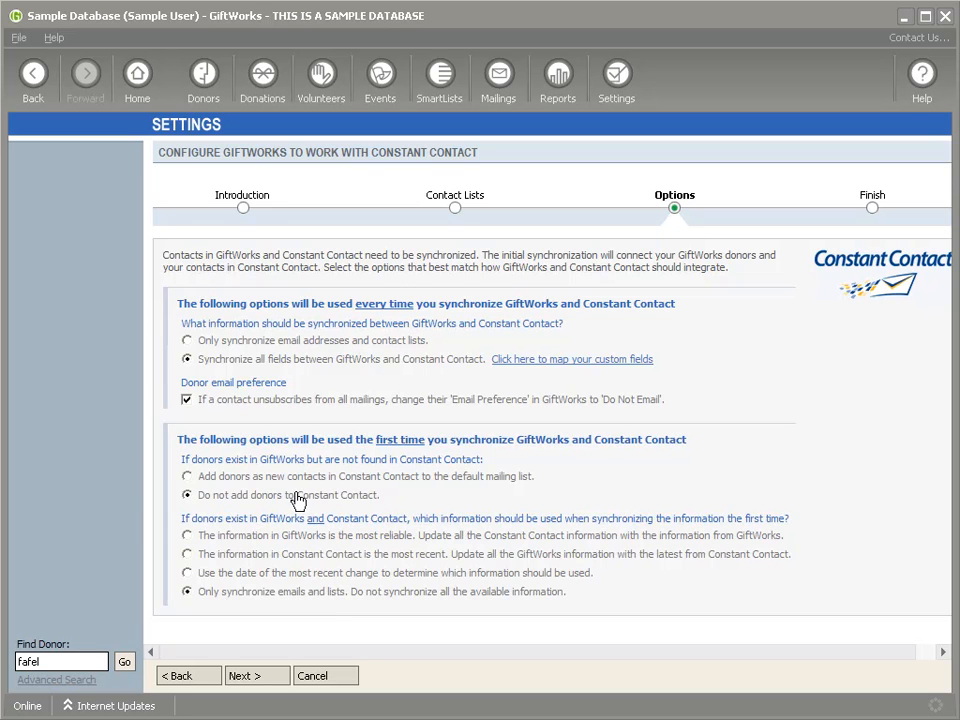
Compare synchronizing only email addresses and contact lists with all fields, keep all fields, and continue to the final summary
left_click(187, 360)
left_click(188, 341)
left_click(187, 360)
left_click(250, 680)
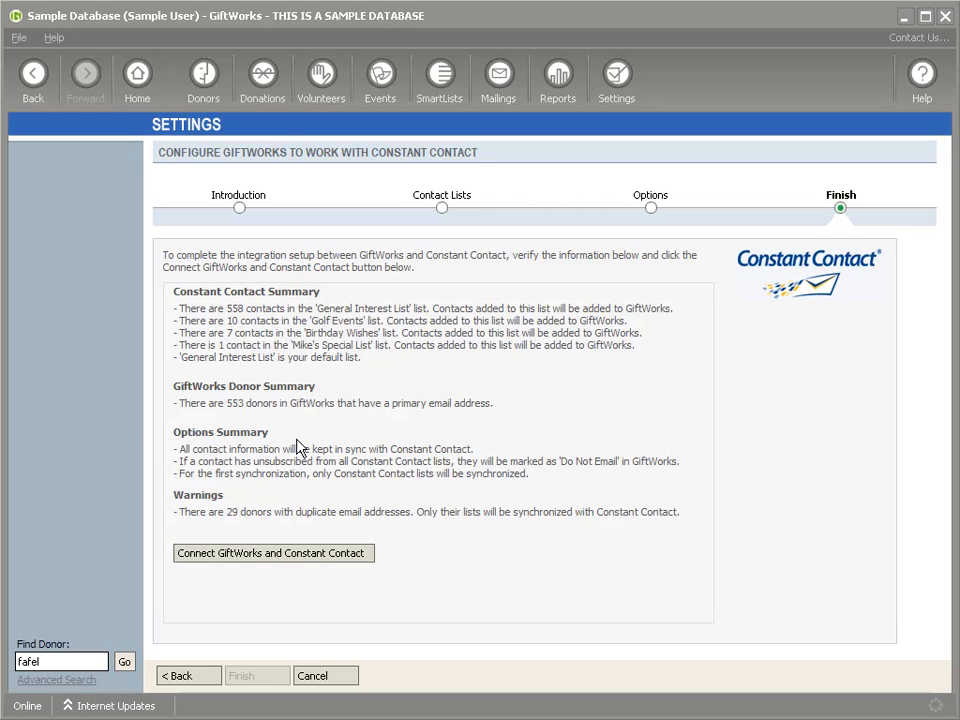
Review the warning about duplicate email addresses, connect GiftWorks and Constant Contact, and finish the integration setup
left_click_drag(180, 511, 690, 511)
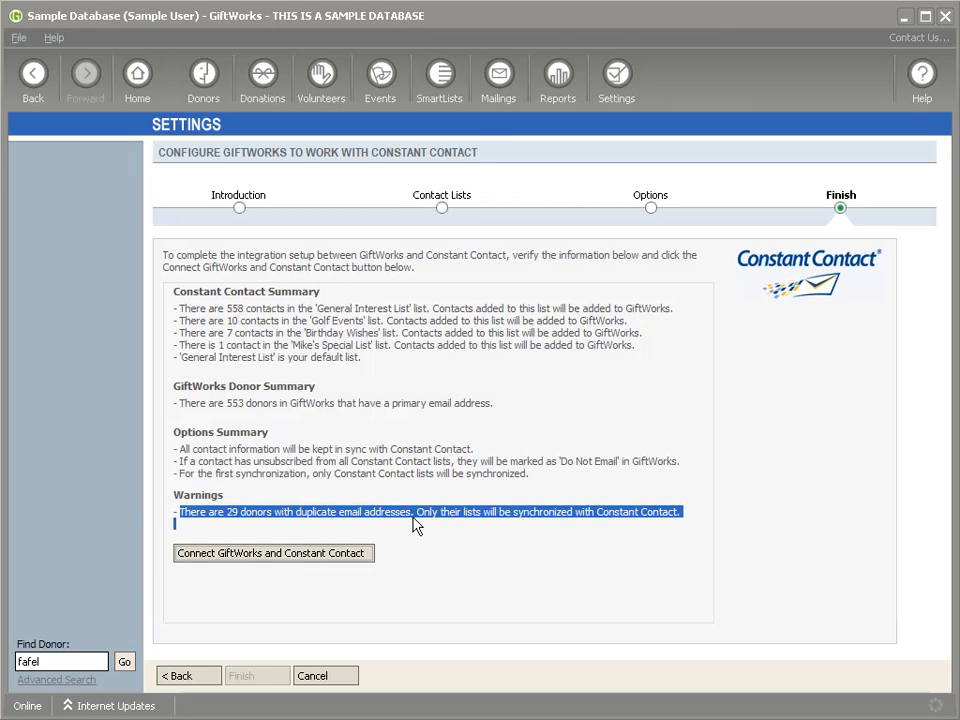
left_click_drag(180, 511, 675, 515)
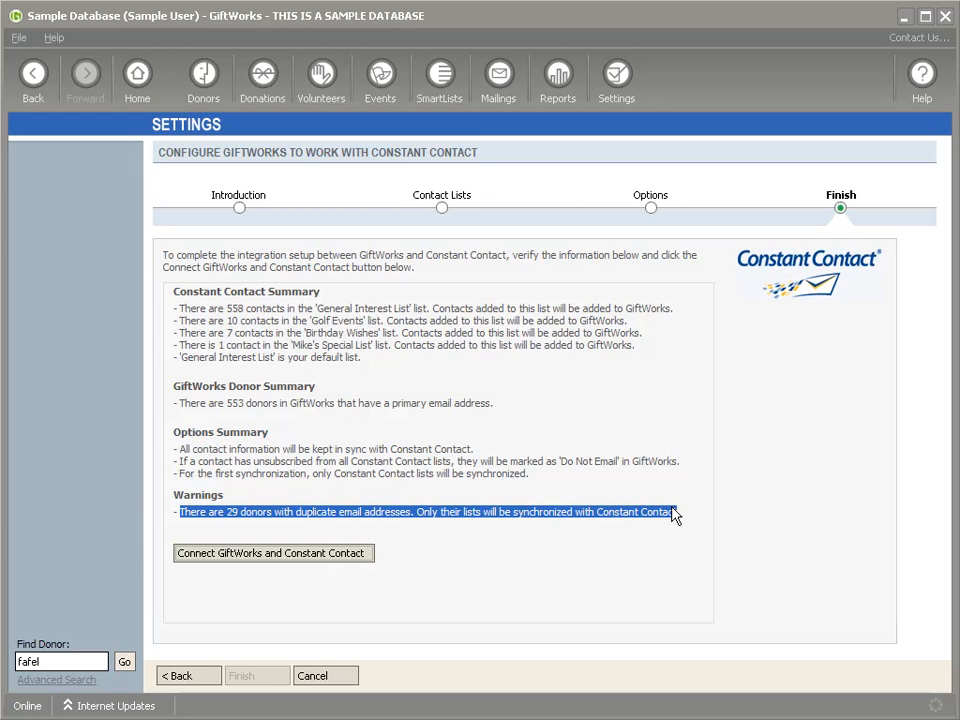
left_click(191, 514)
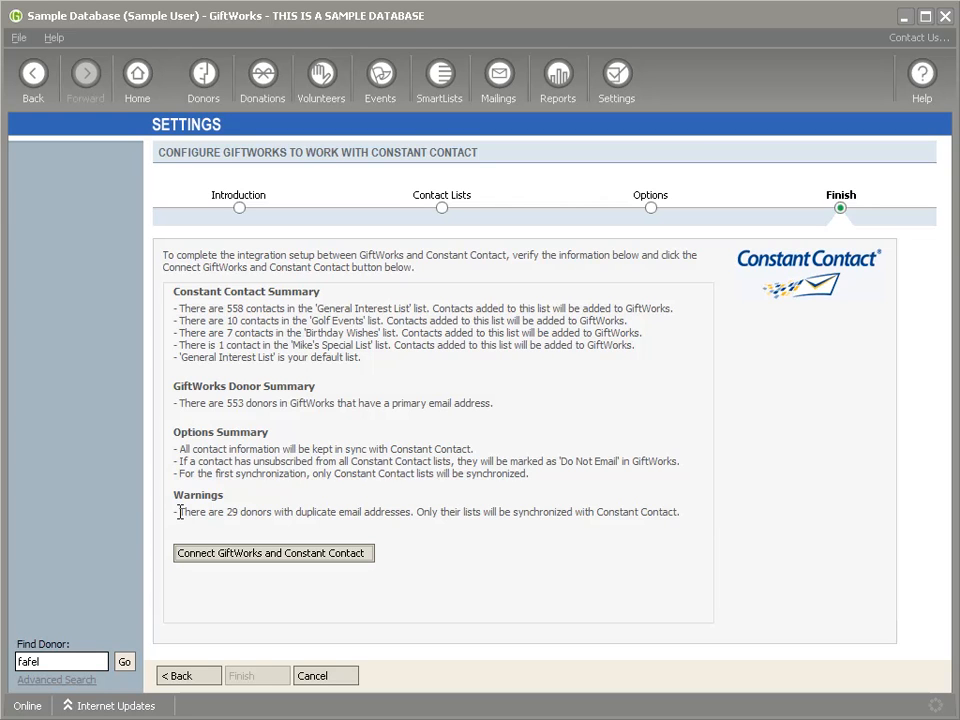
left_click_drag(180, 512, 415, 520)
left_click(441, 512)
left_click_drag(416, 512, 676, 518)
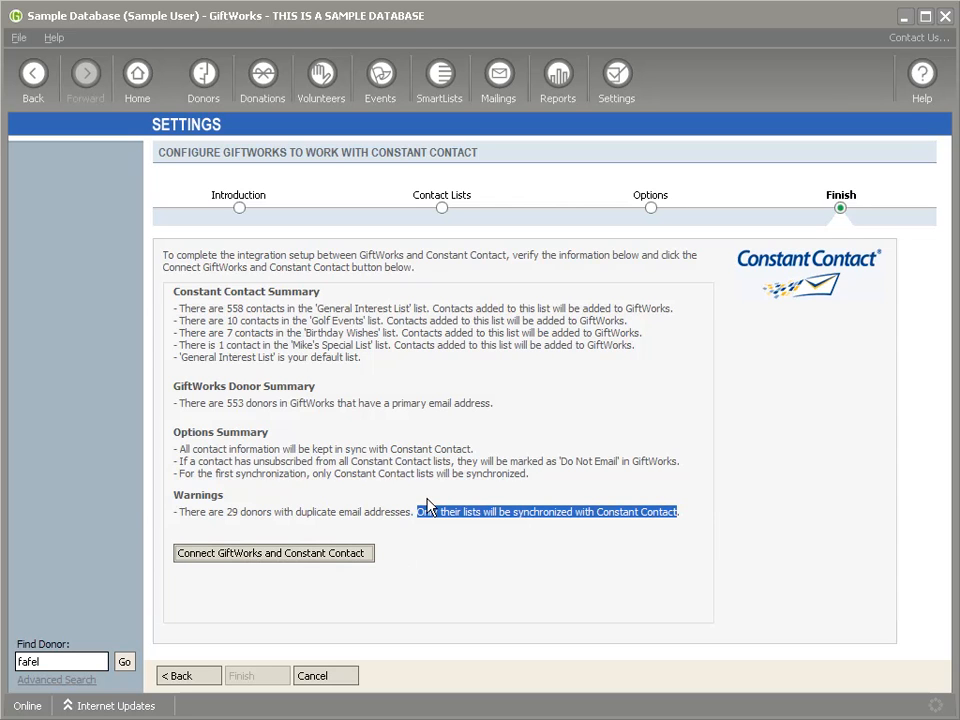
left_click(270, 562)
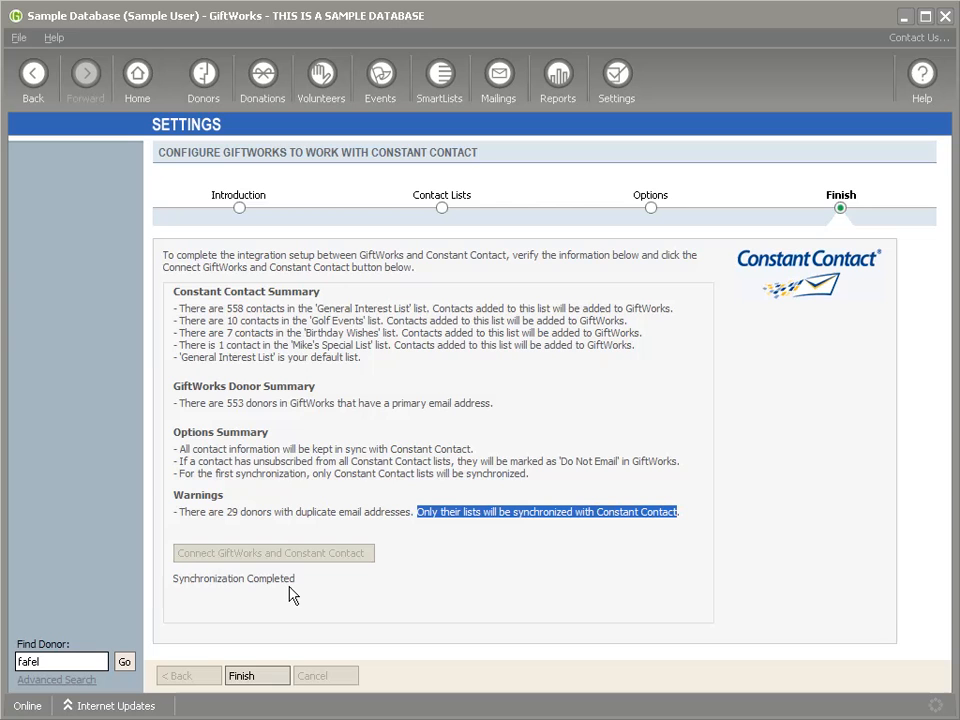
left_click(257, 677)
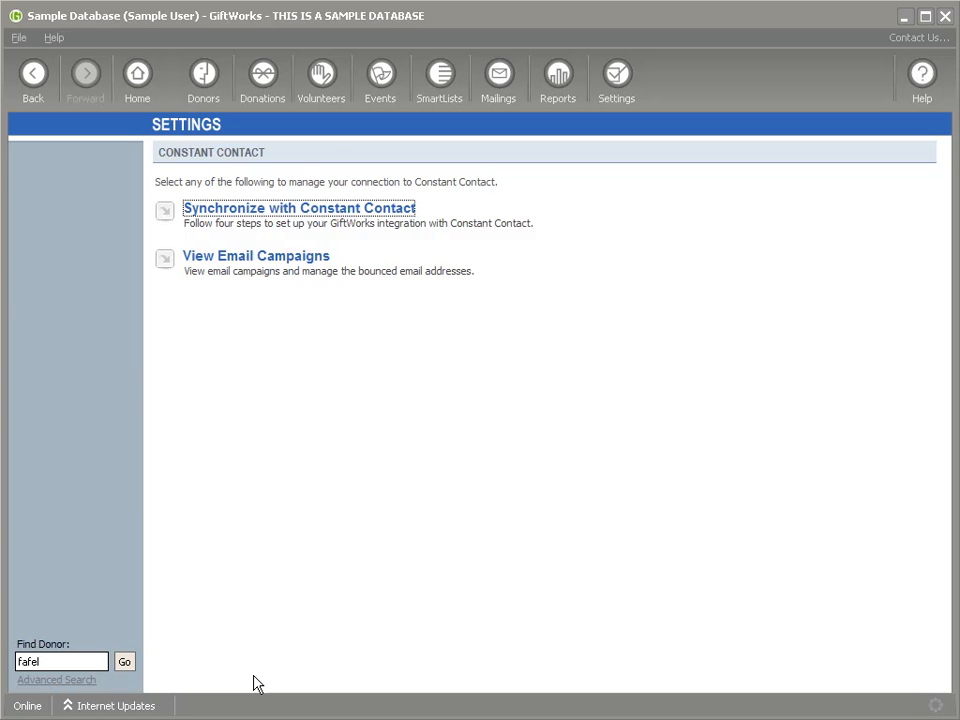
Open the same donor's record, move the About section above Main Contact Info on the summary, and look at the Constant Contact entry
left_click(200, 75)
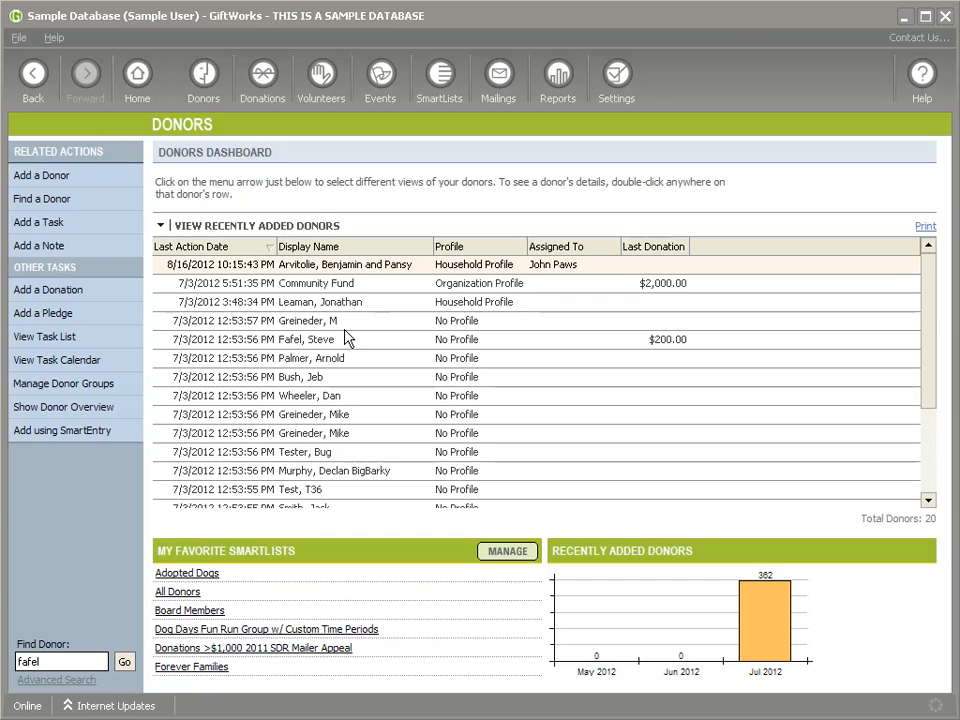
double_click(336, 345)
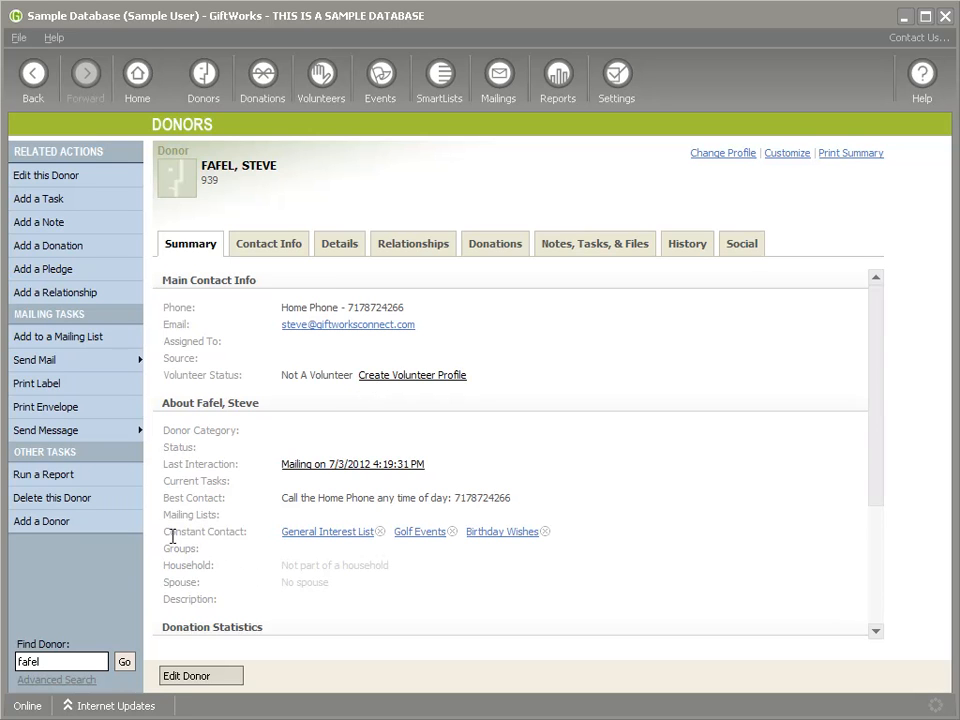
left_click_drag(165, 533, 245, 535)
left_click_drag(221, 404, 224, 369)
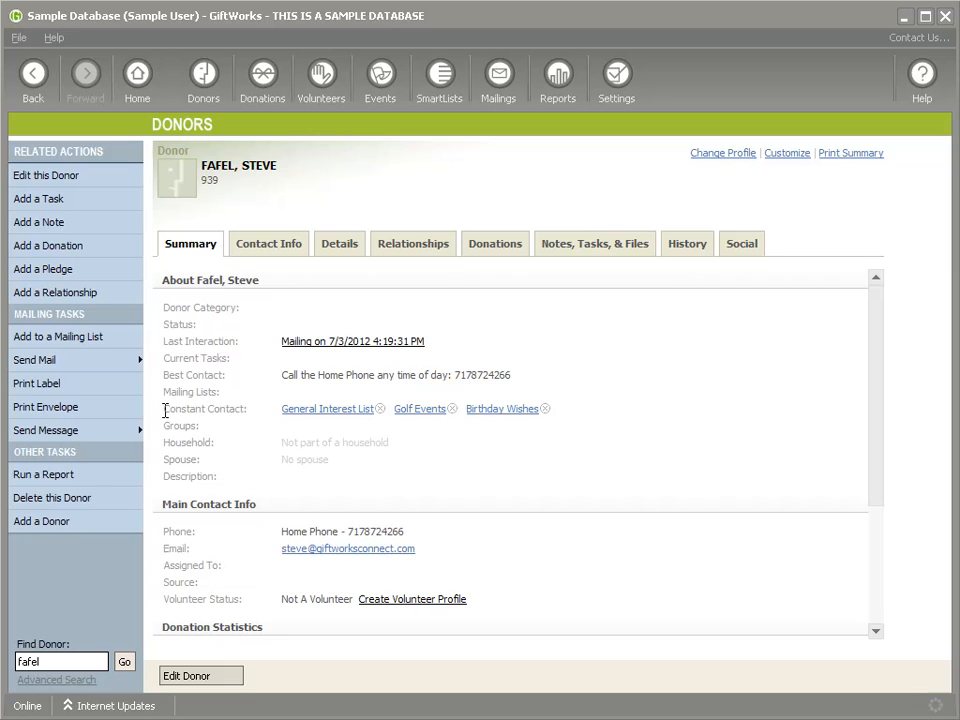
left_click_drag(165, 409, 245, 410)
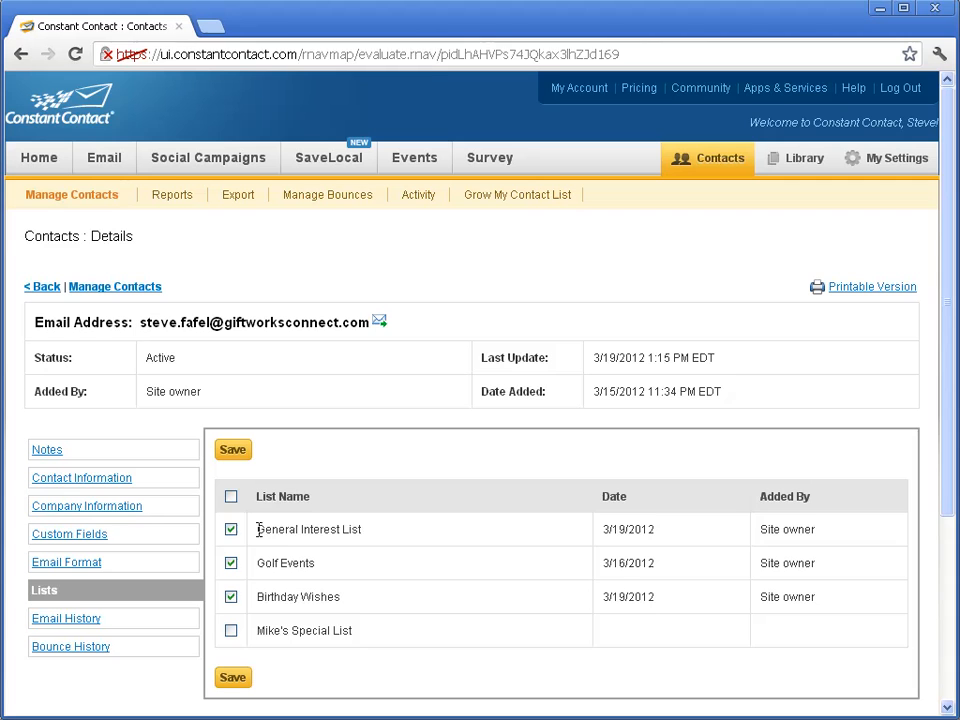
In Constant Contact, check the contact's membership in General Interest List, Golf Events and Birthday Wishes
left_click_drag(258, 530, 362, 531)
left_click_drag(264, 564, 318, 565)
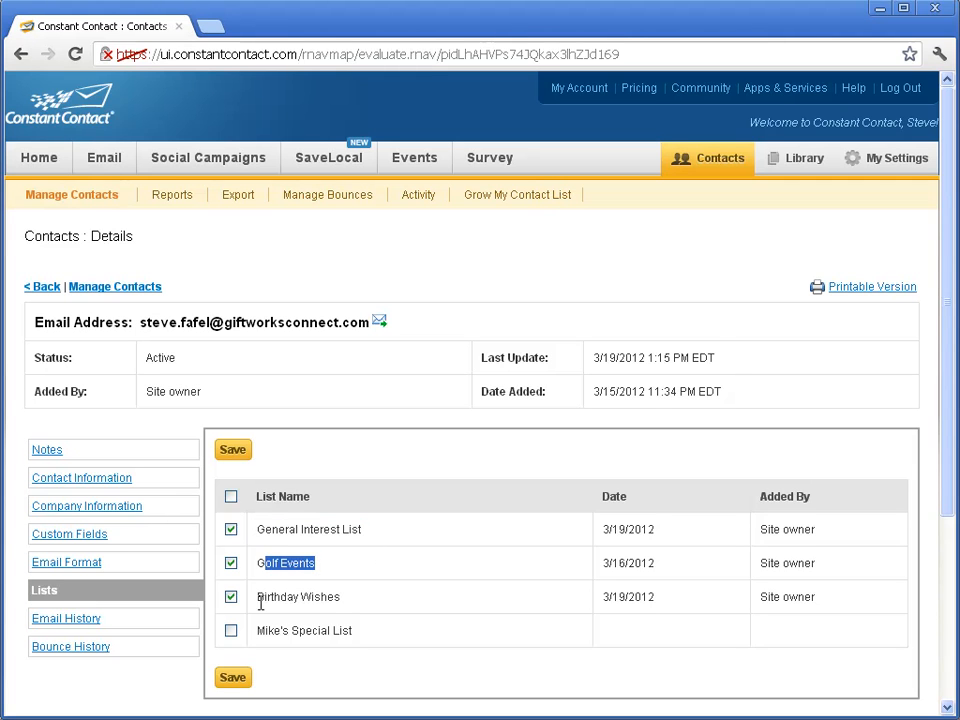
left_click_drag(260, 600, 369, 619)
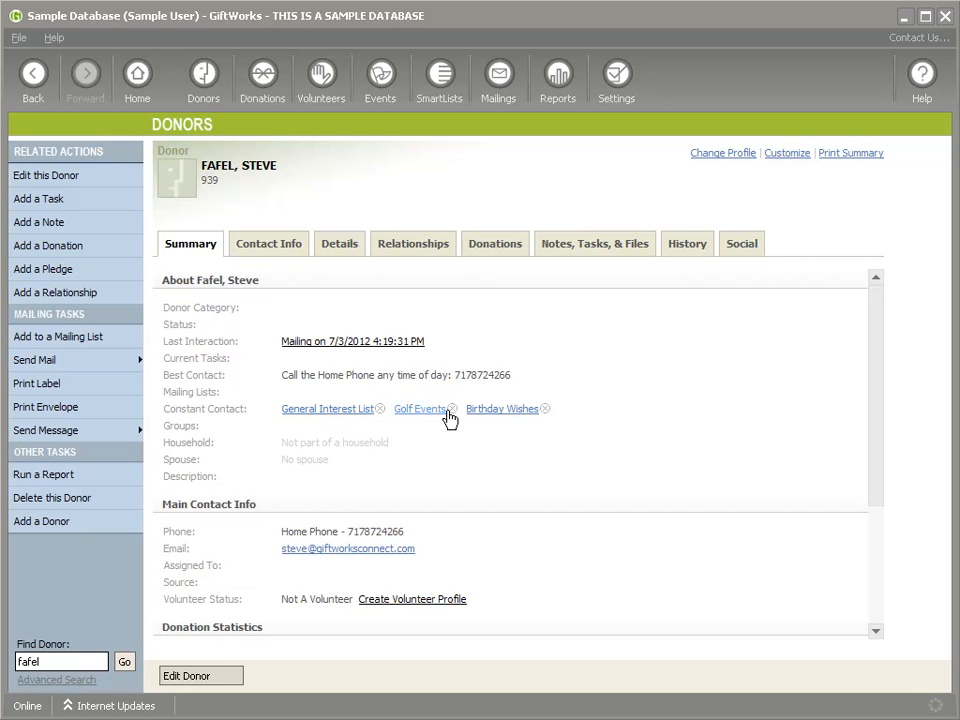
Back in GiftWorks, open the mailing list management and look through the Welcome Letters, Newsletter and Information Mailer lists
left_click(497, 96)
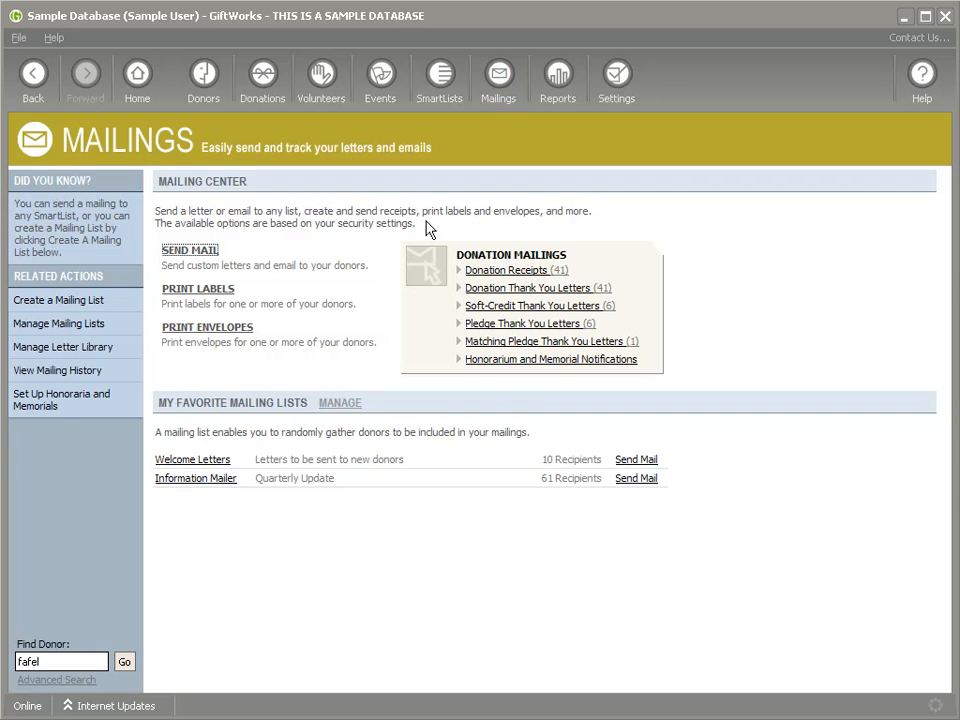
left_click(70, 326)
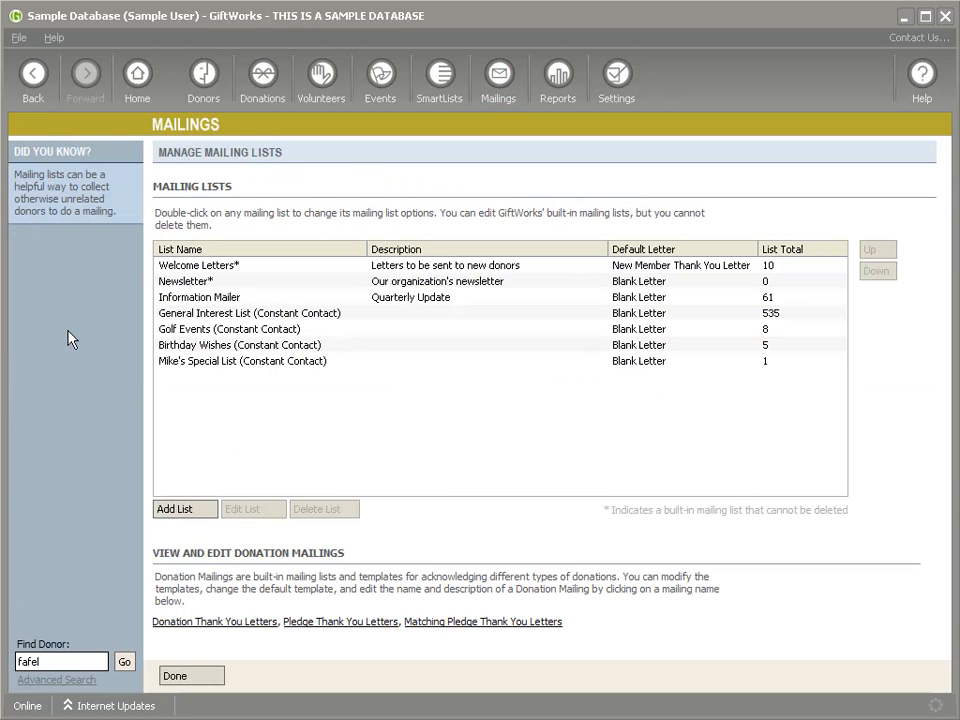
left_click(212, 266)
left_click(205, 282)
left_click(185, 297)
left_click(200, 280)
left_click(197, 298)
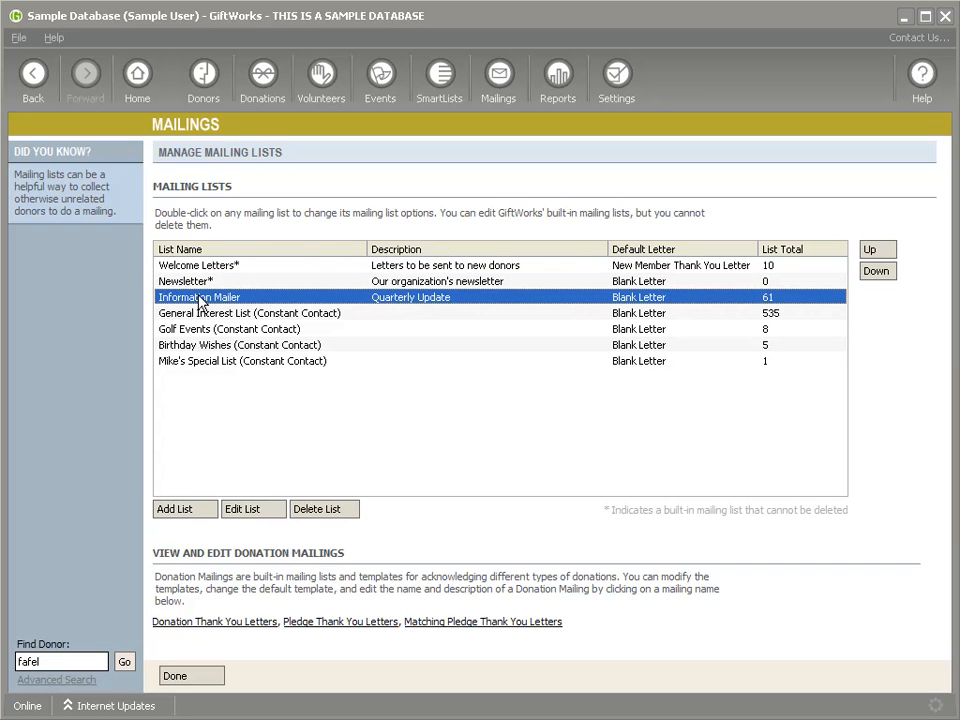
Look through the synchronized Constant Contact lists, from General Interest List to Mike's Special List
left_click(285, 316)
left_click(285, 346)
left_click(287, 362)
left_click(270, 329)
left_click(273, 315)
left_click(267, 345)
left_click(266, 359)
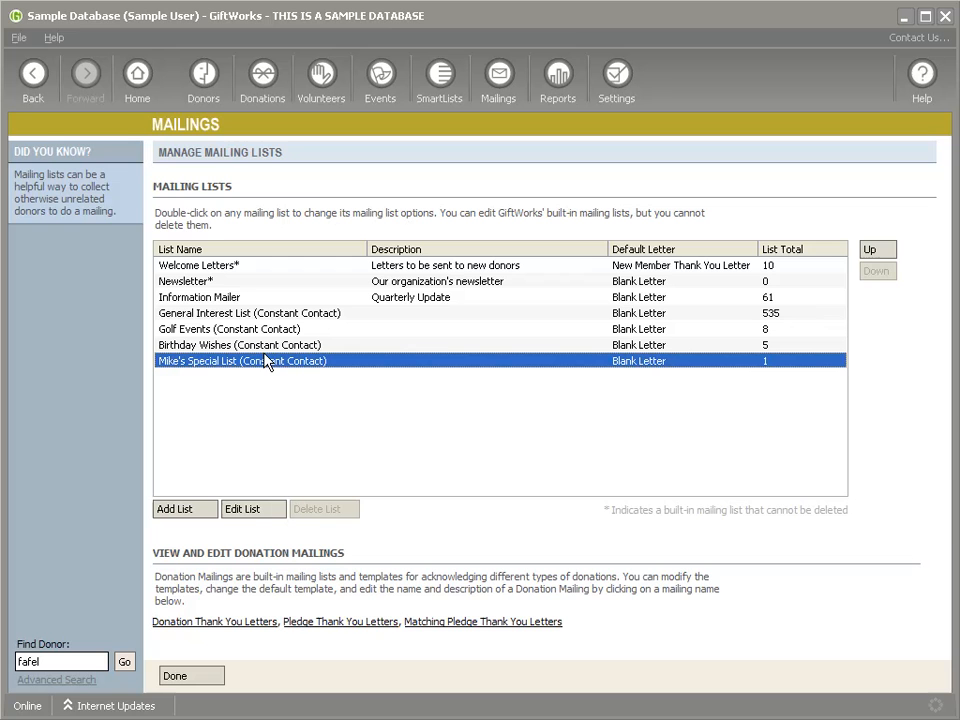
Return to the donor's record, add the donor to Mike's Special List (Constant Contact), and recheck the contact's lists in Constant Contact
left_click(33, 80)
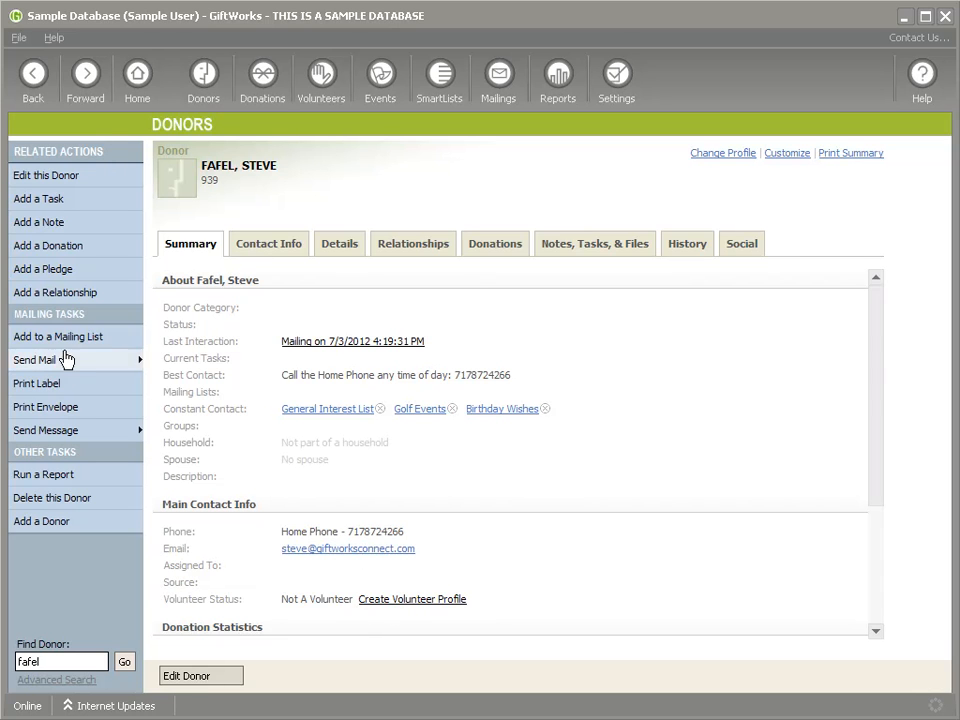
left_click(67, 340)
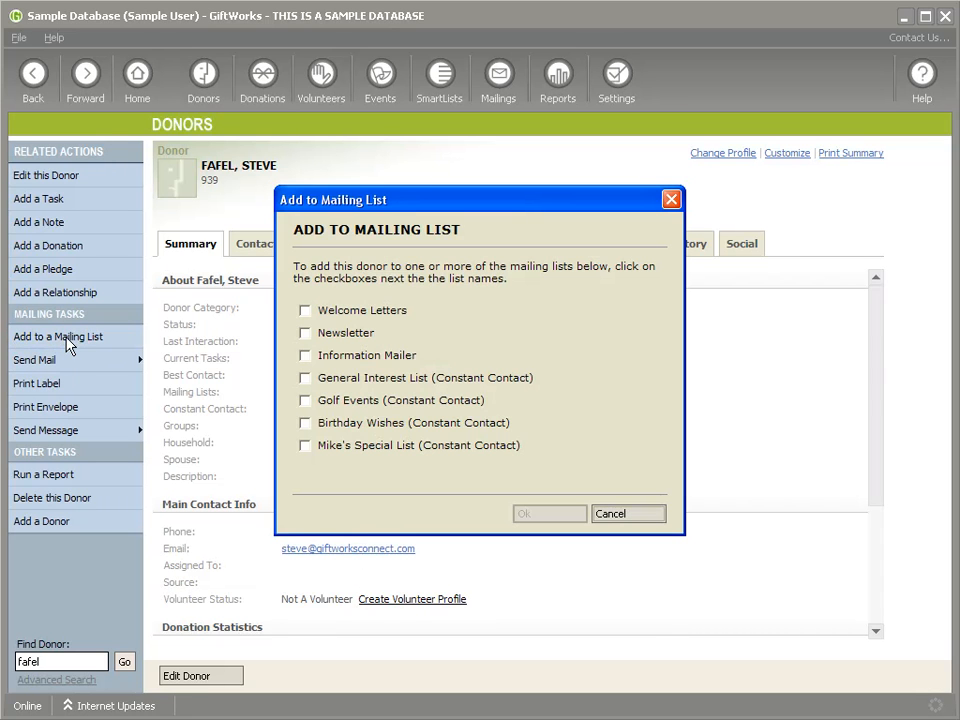
left_click_drag(379, 207, 661, 211)
left_click(591, 442)
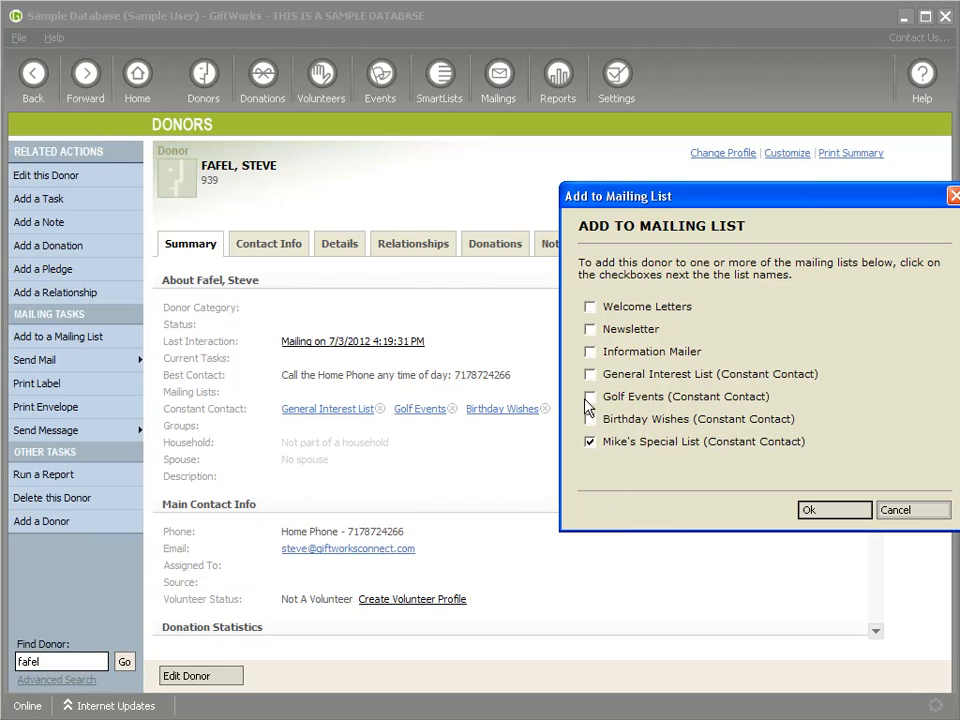
left_click(827, 512)
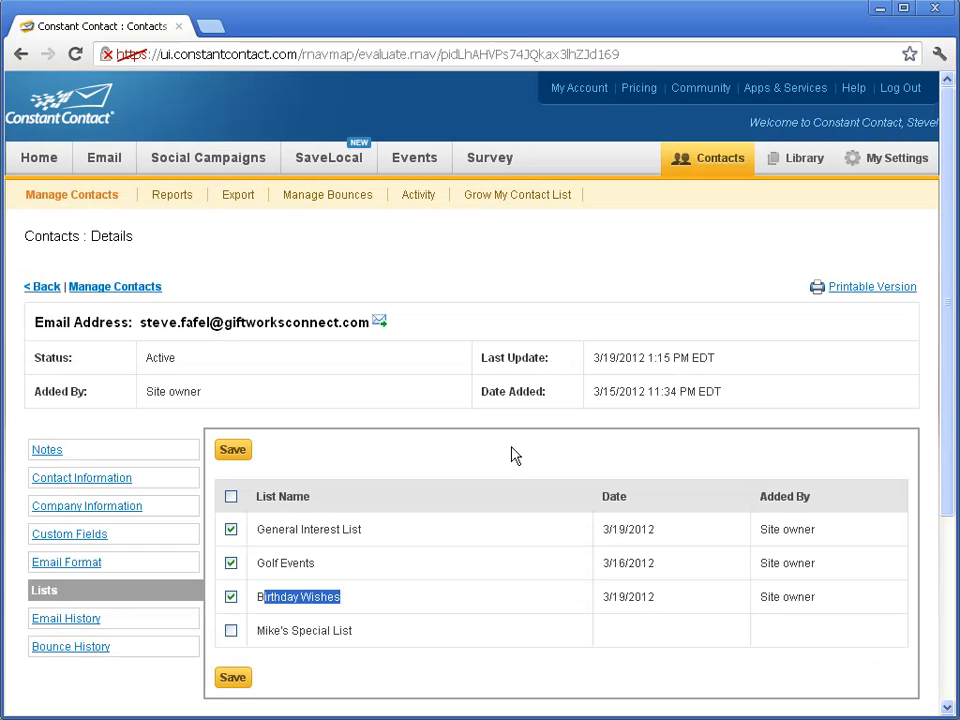
left_click(50, 563)
left_click(46, 591)
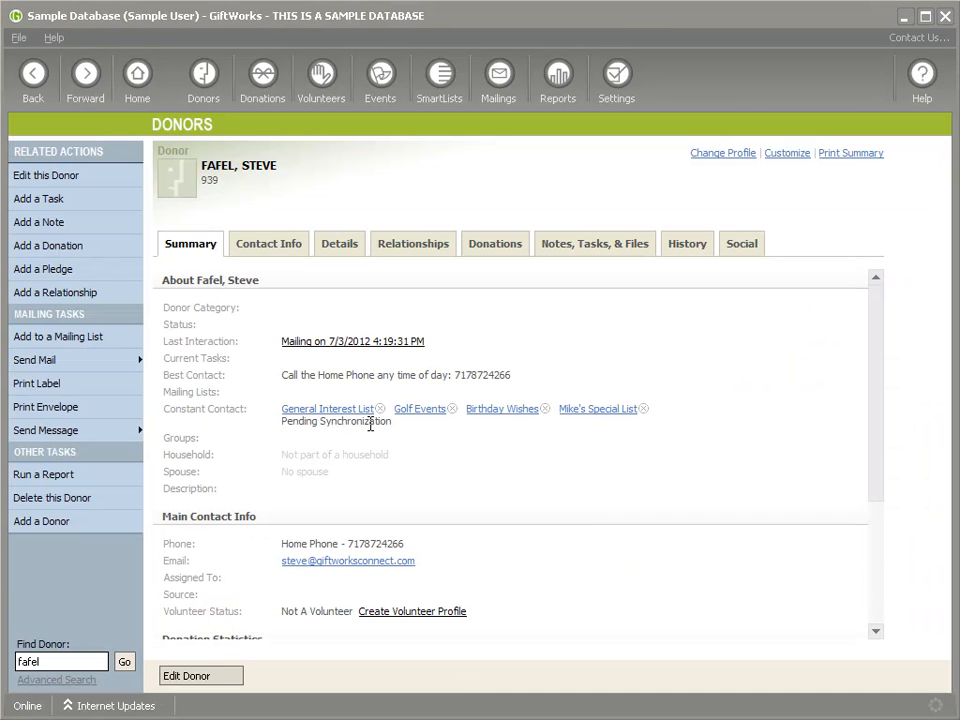
Remove the donor from the Birthday Wishes list and open the Constant Contact synchronization settings to check the last update time
left_click(545, 409)
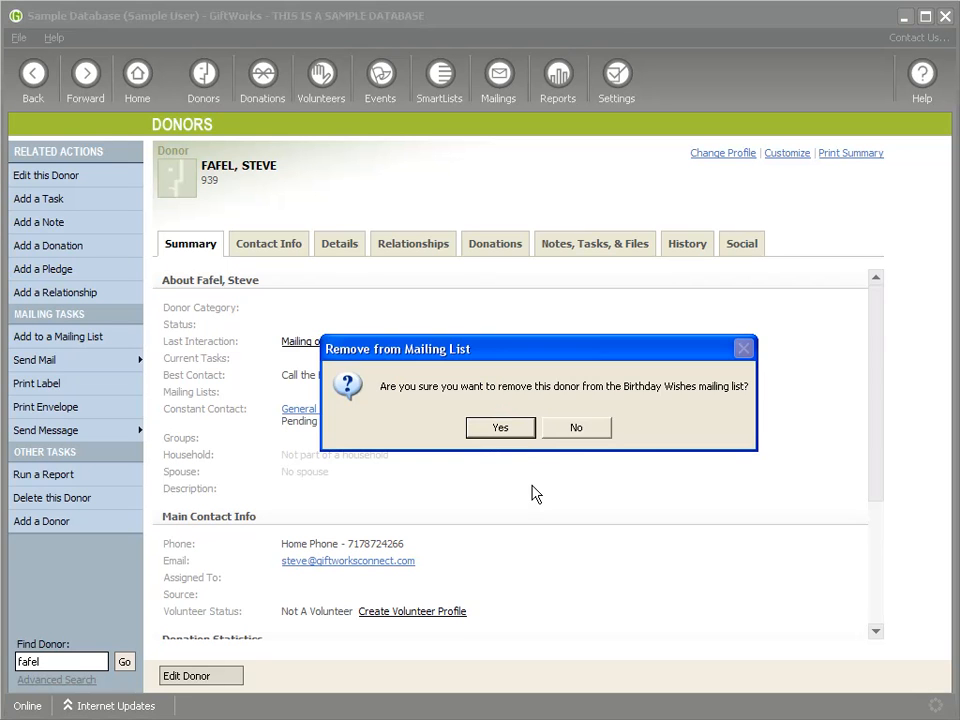
left_click(498, 426)
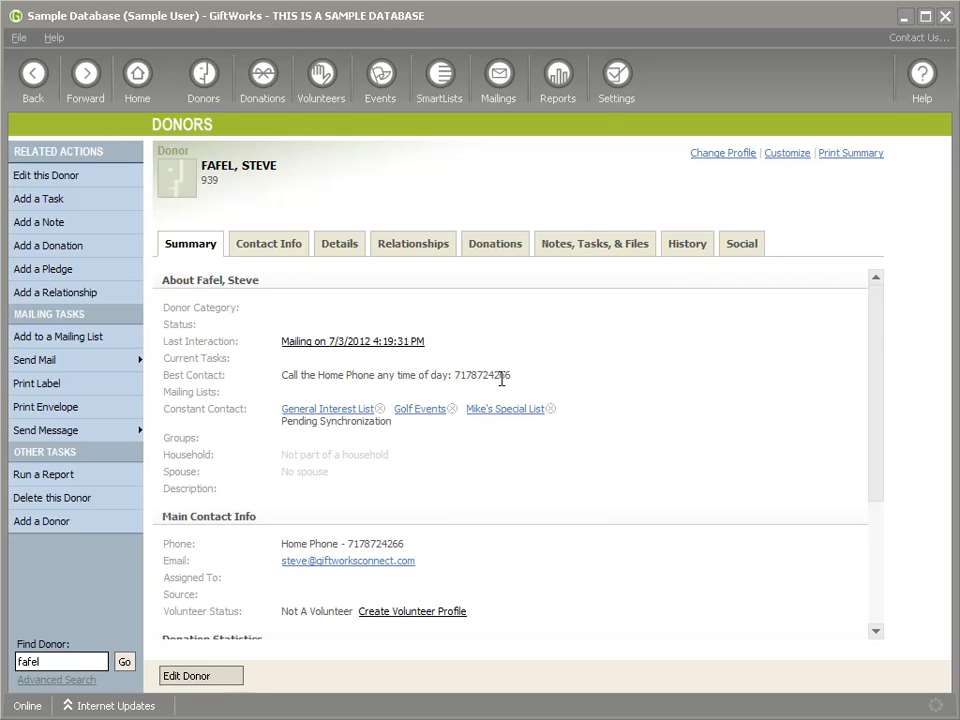
left_click(618, 80)
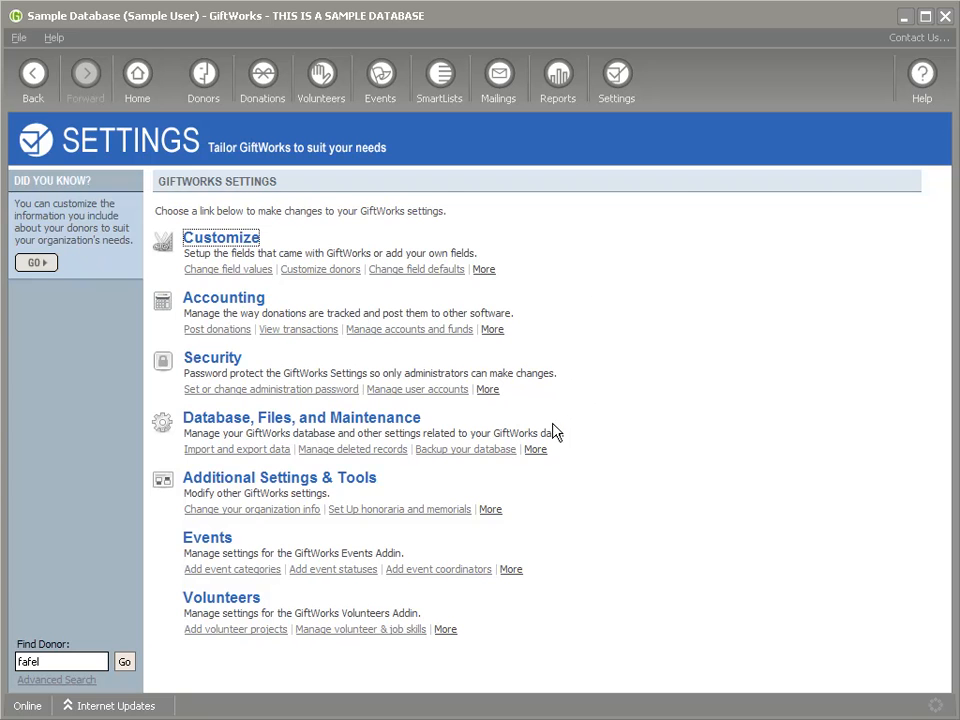
left_click(276, 480)
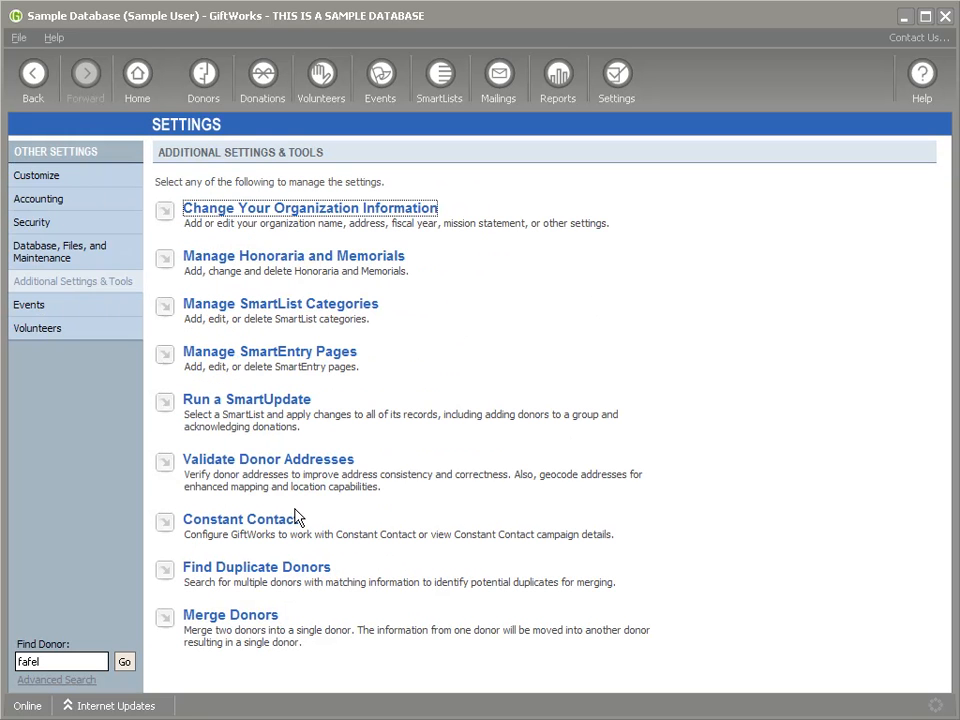
left_click(247, 522)
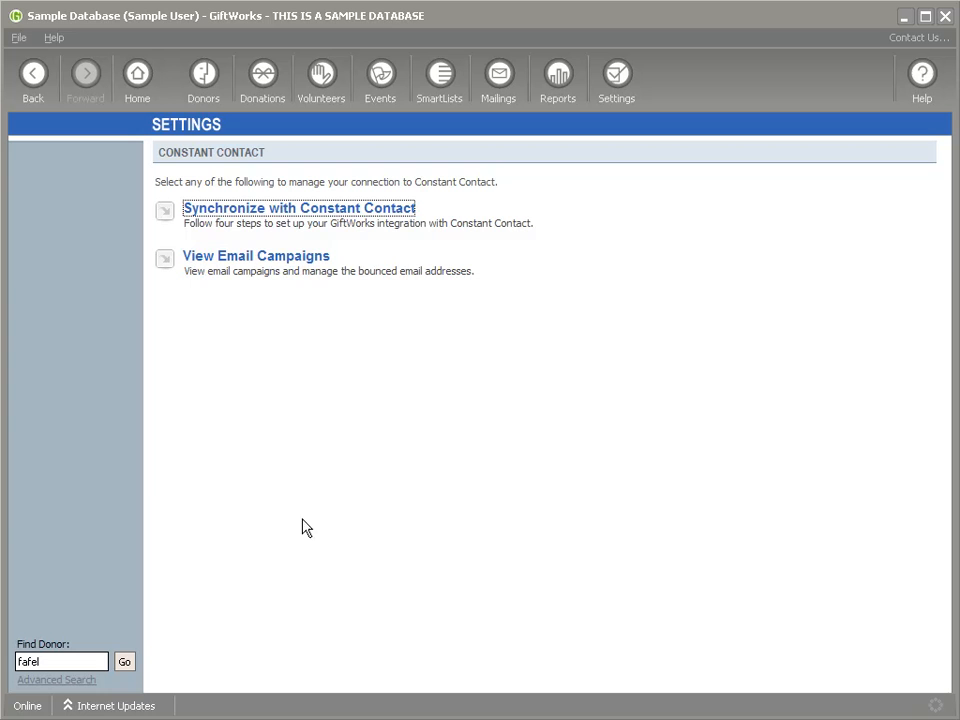
left_click(240, 217)
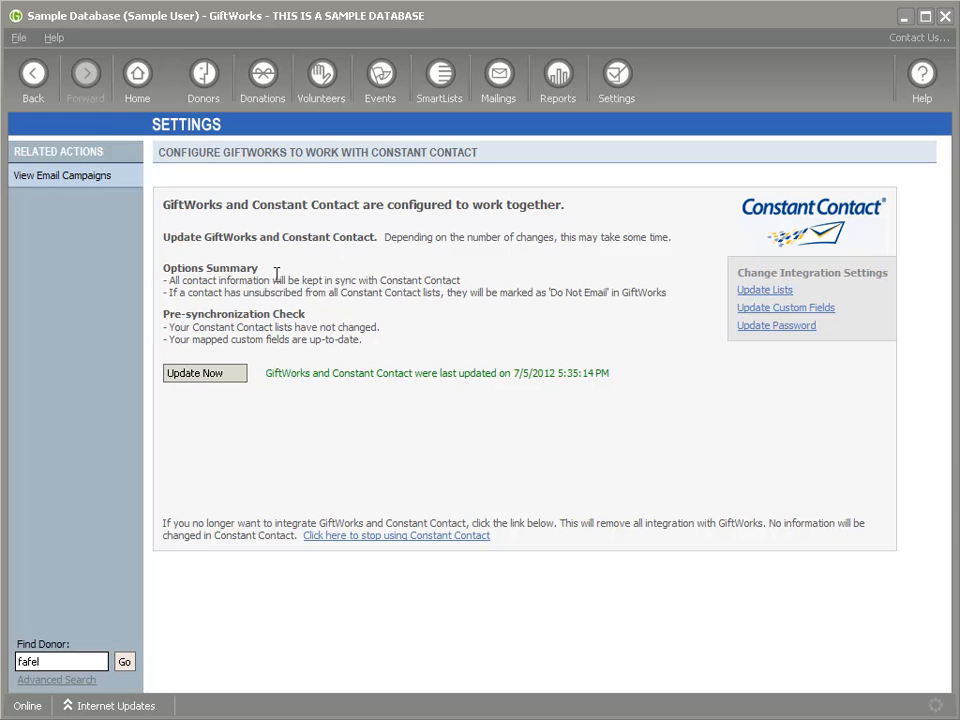
left_click_drag(265, 373, 561, 378)
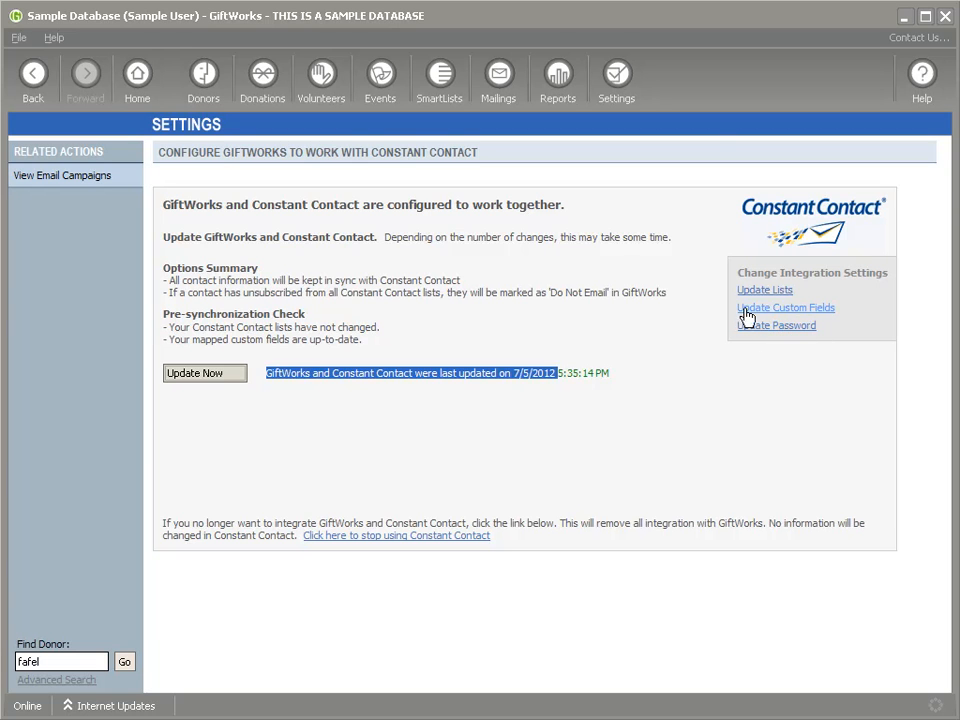
Review the integration's custom field mapping, the list synchronization options and the option to stop using Constant Contact
left_click(785, 309)
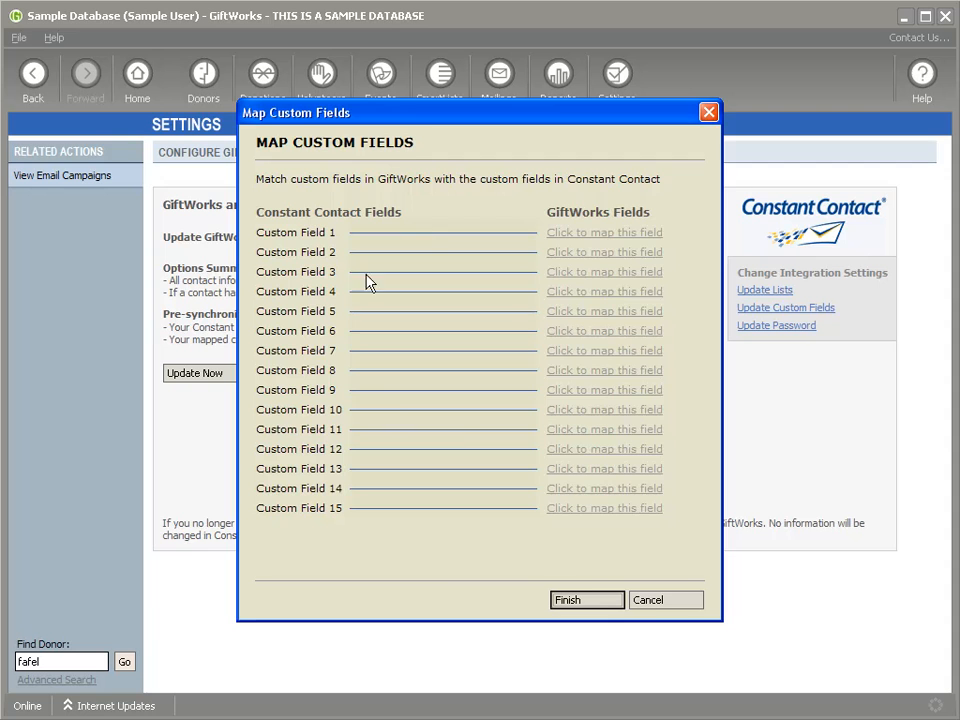
left_click(656, 606)
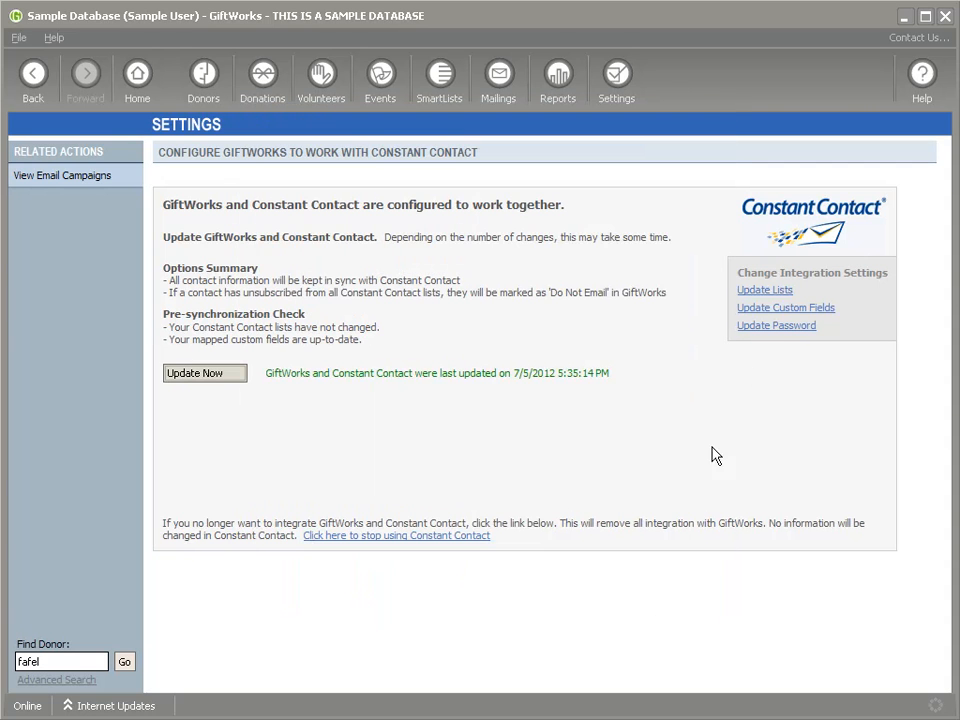
left_click(758, 290)
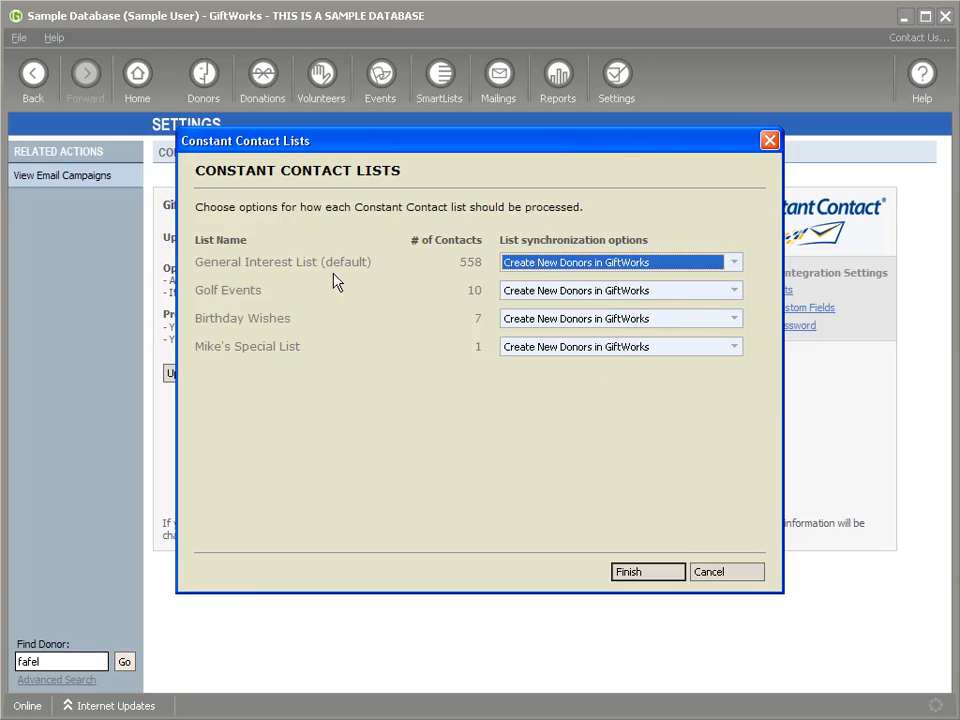
left_click(722, 574)
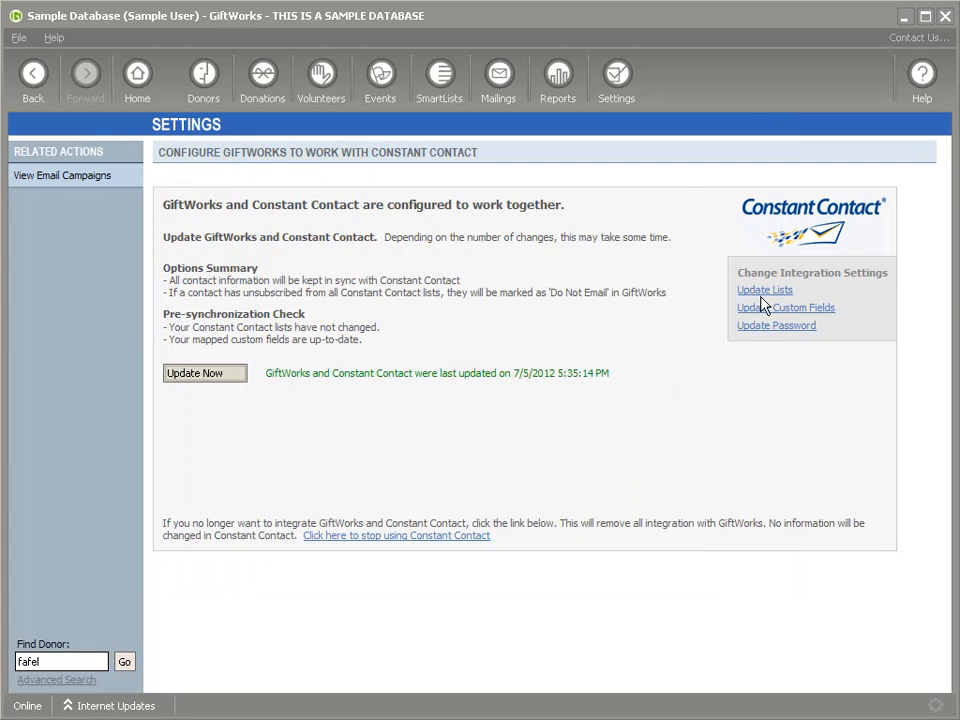
left_click(426, 541)
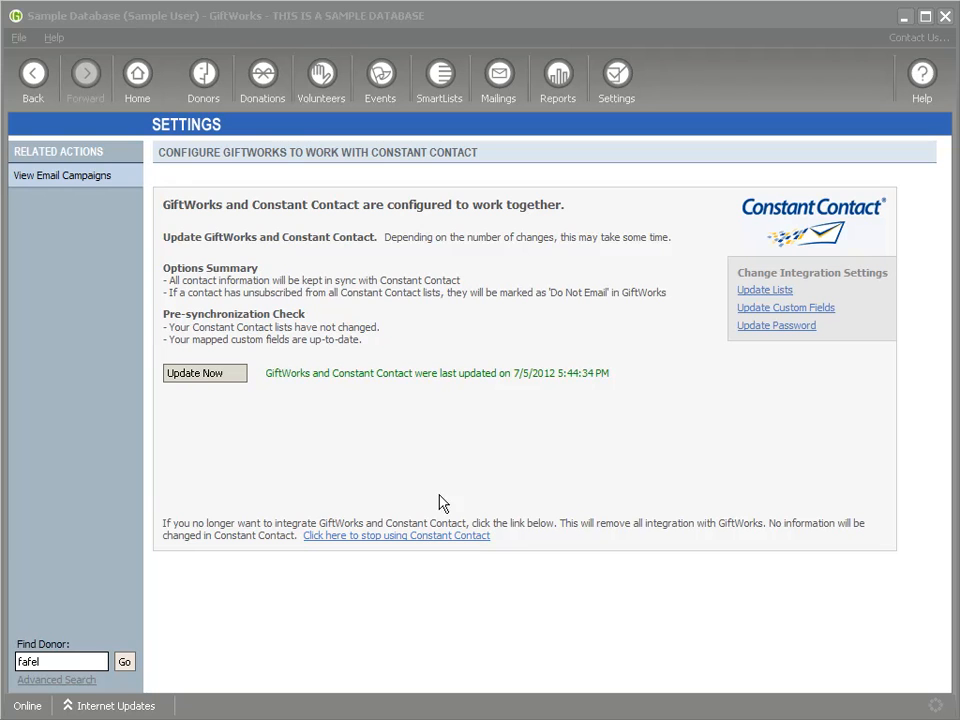
Synchronize GiftWorks with Constant Contact and check the contact's list memberships in Constant Contact
left_click(216, 376)
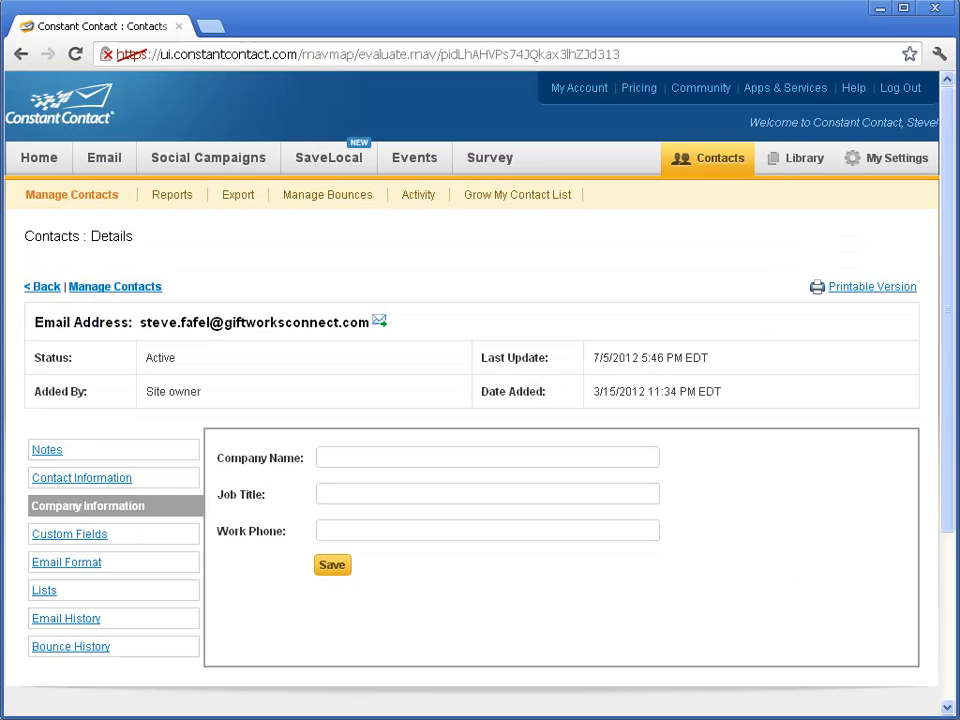
left_click(43, 592)
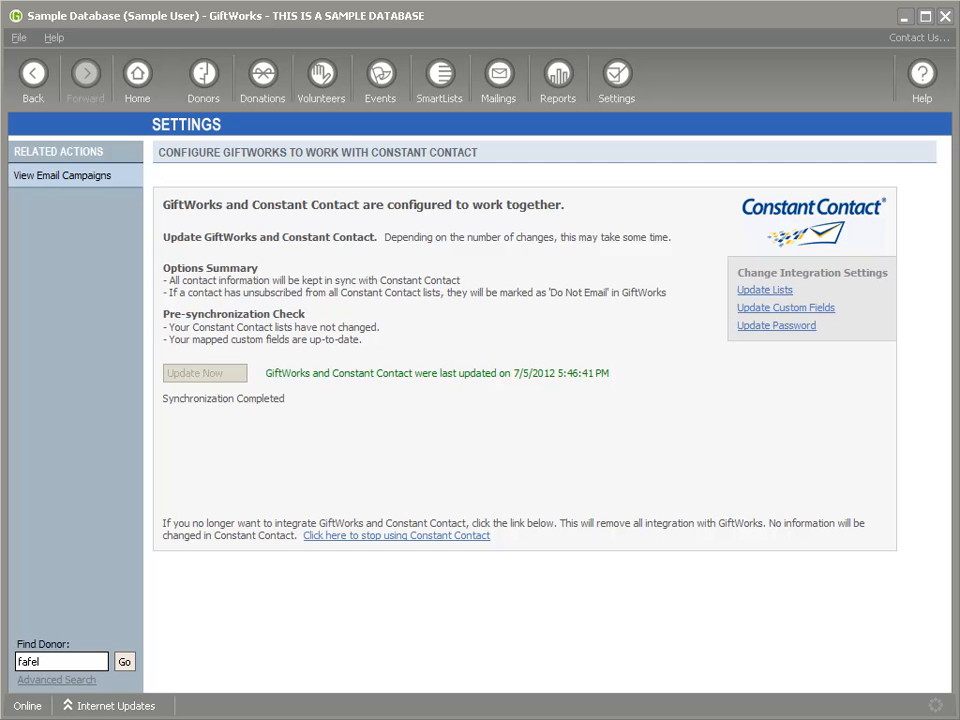
Back in GiftWorks, open the most recently added individual donor's record and add the donor to the Birthday Wishes Constant Contact list
left_click(203, 84)
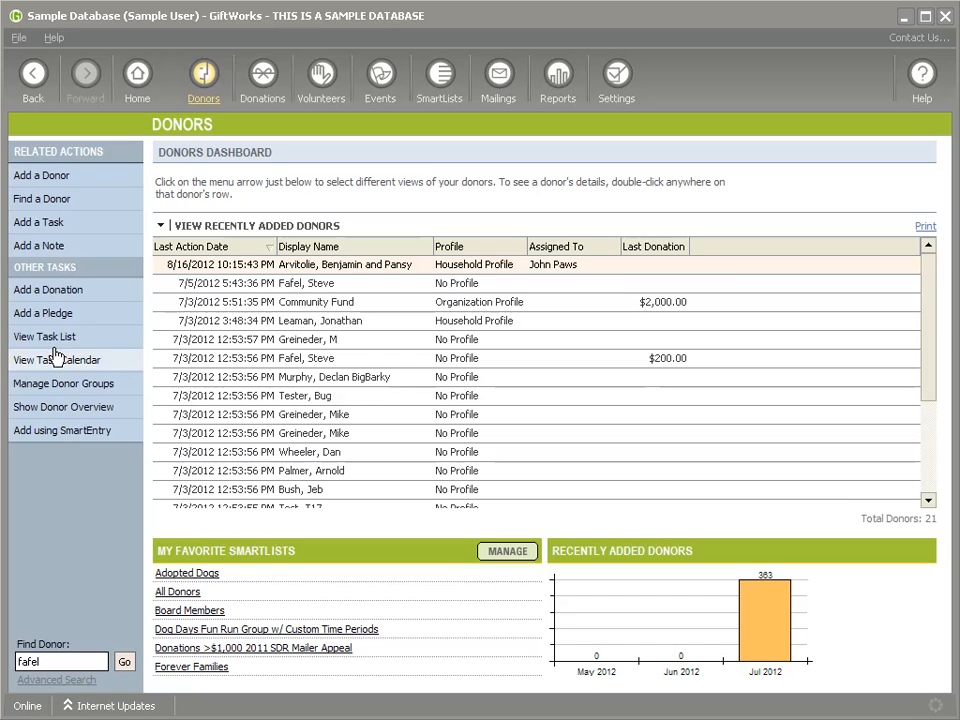
left_click(328, 285)
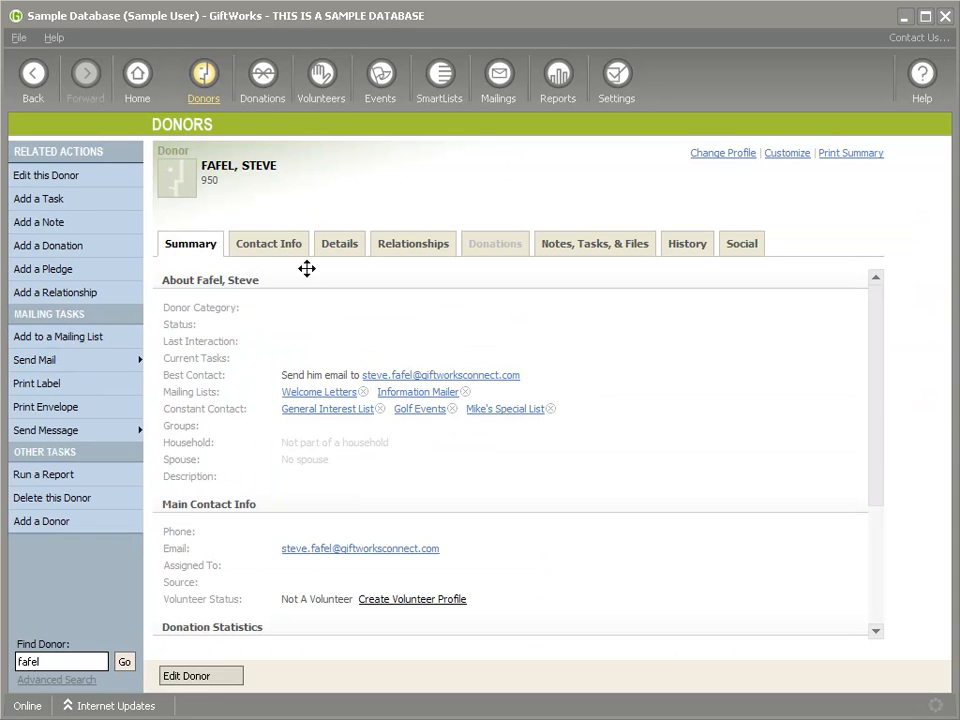
left_click(62, 337)
left_click(305, 422)
left_click(522, 515)
Rerun the Constant Contact synchronization from the settings and reload the contact's list memberships in Constant Contact
left_click(614, 78)
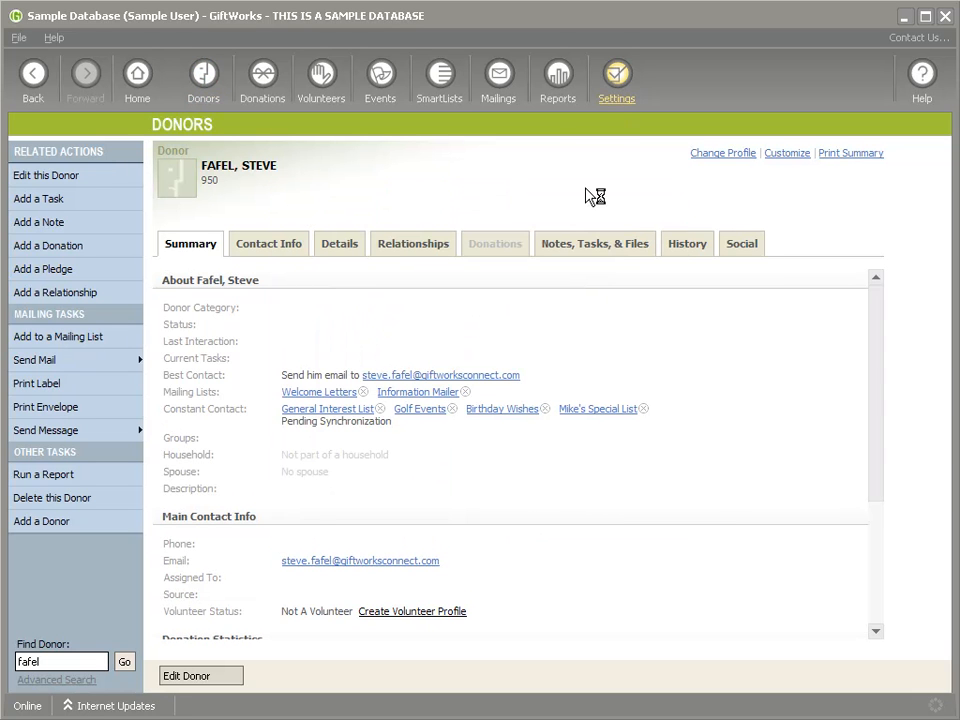
left_click(266, 476)
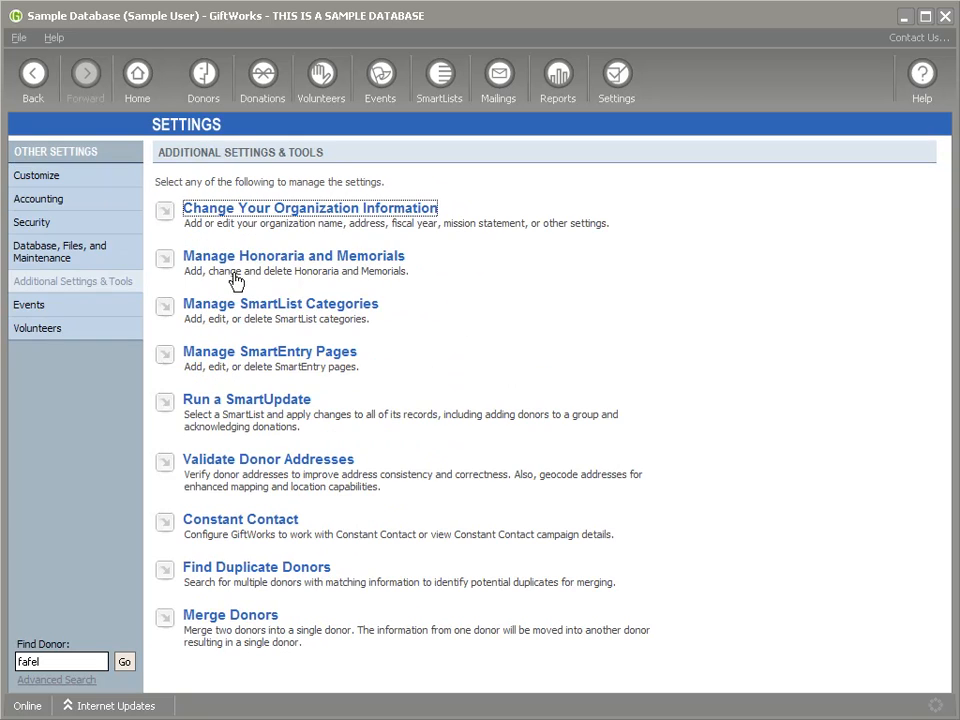
left_click(231, 521)
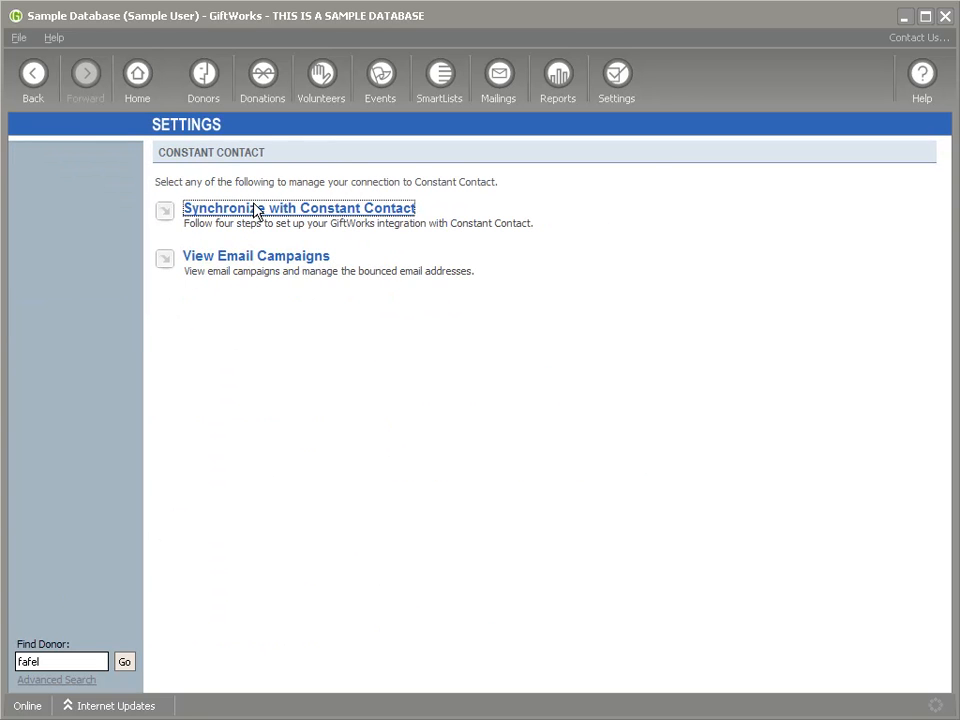
left_click(218, 376)
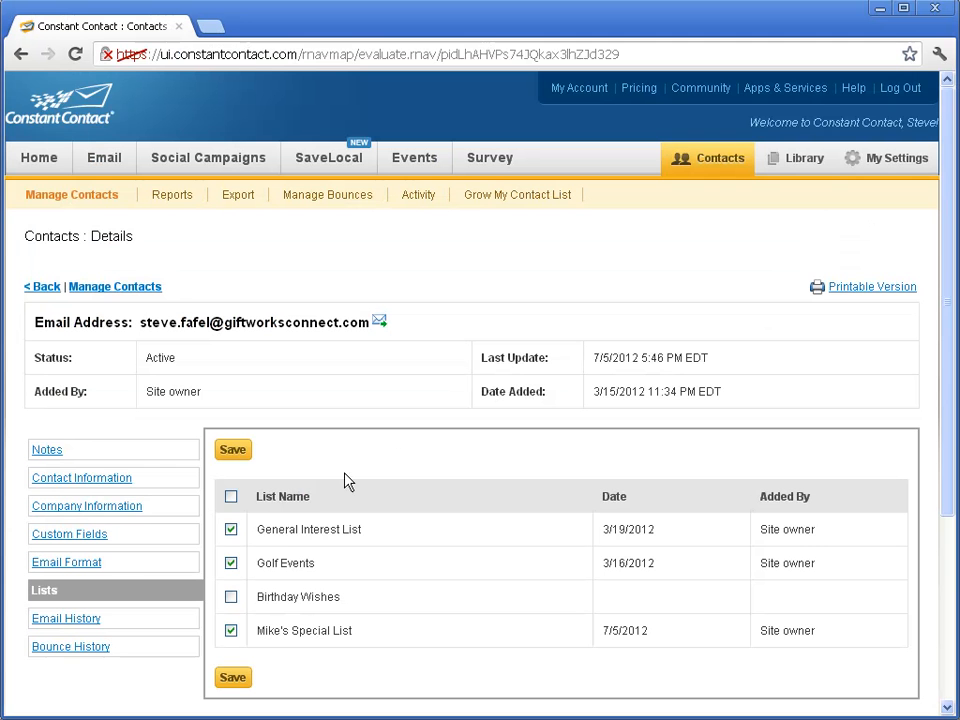
left_click(64, 566)
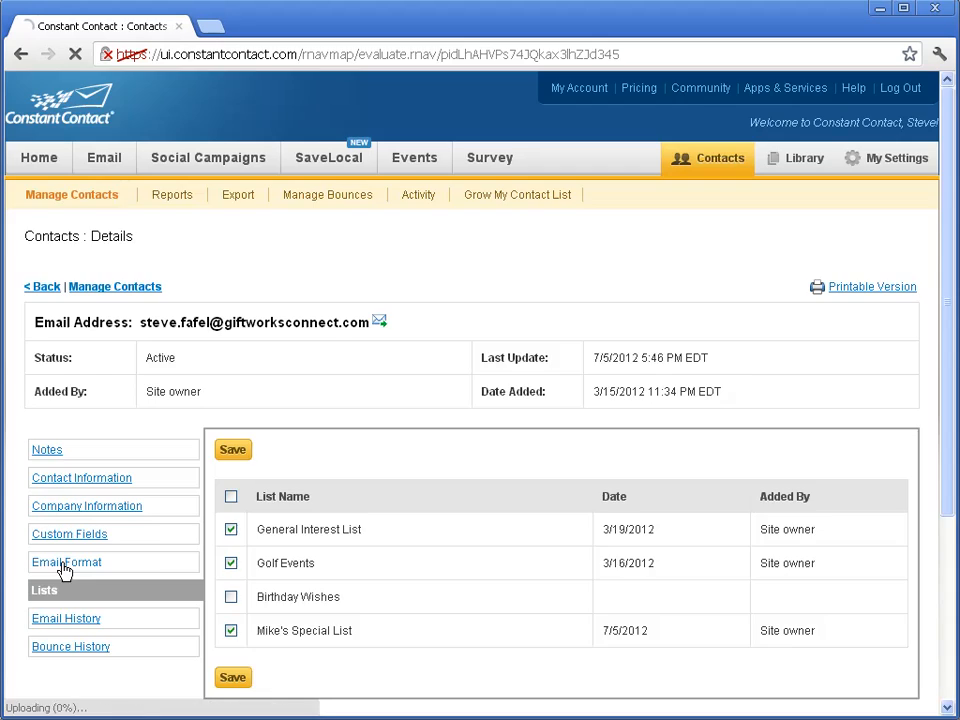
left_click(44, 591)
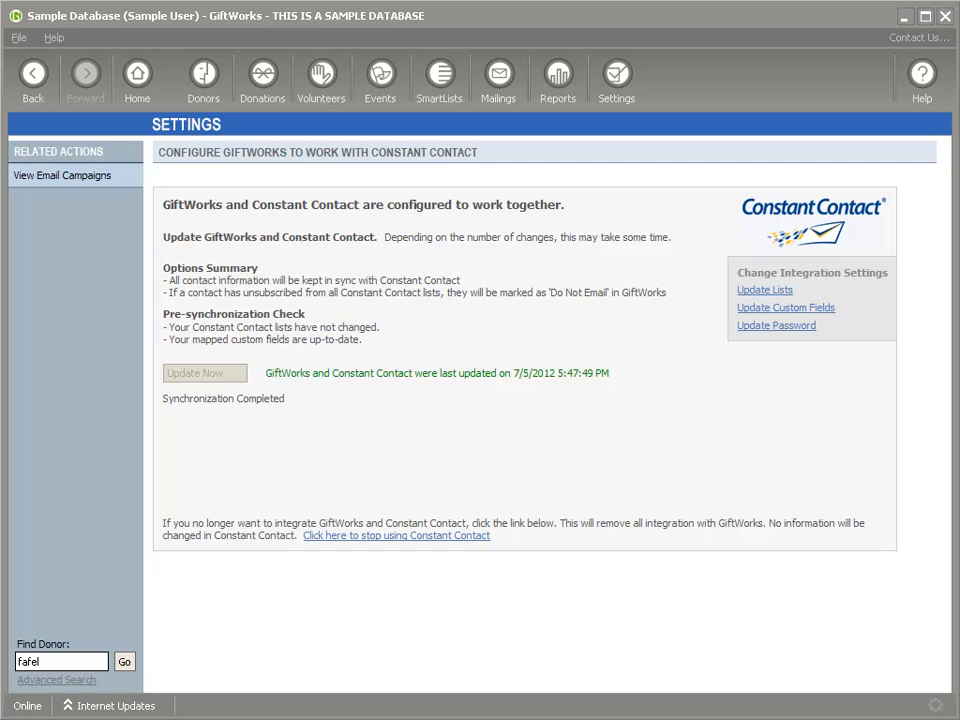
Back in GiftWorks, open the same donor for editing and set the job title to Chief Cook and Bottlewasher
left_click(204, 76)
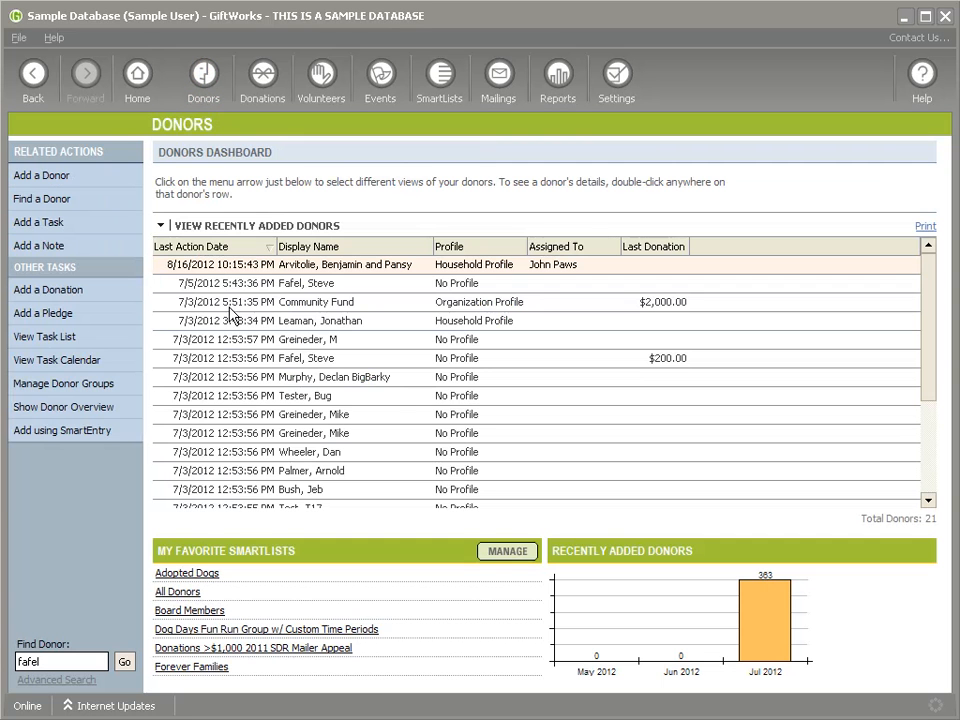
right_click(327, 286)
left_click(380, 314)
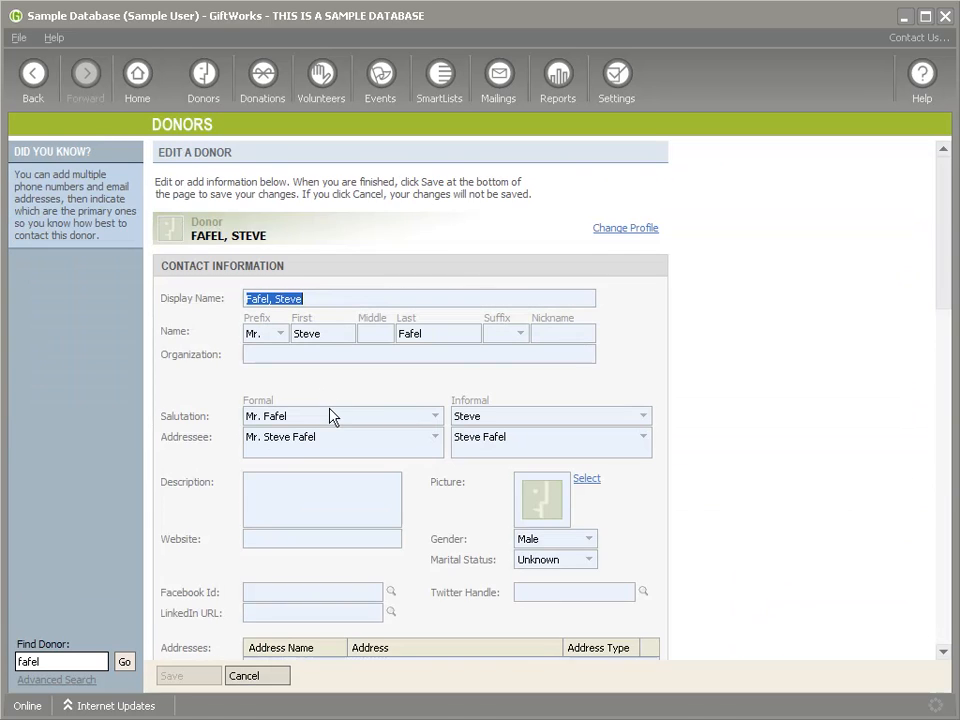
scroll(310, 482, "down", 10)
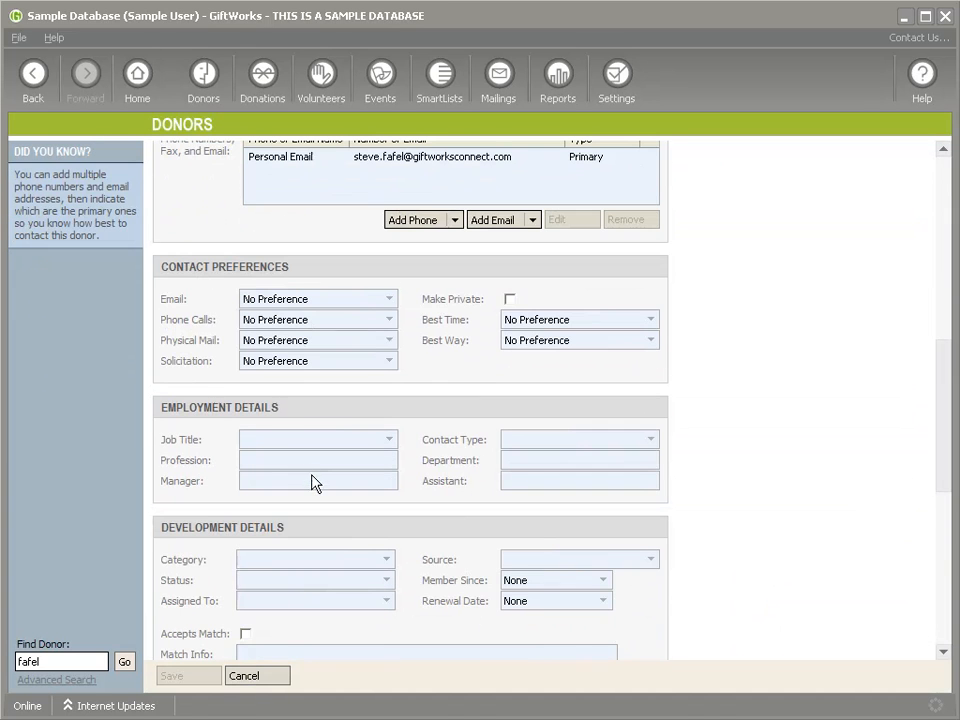
left_click(256, 440)
type("C")
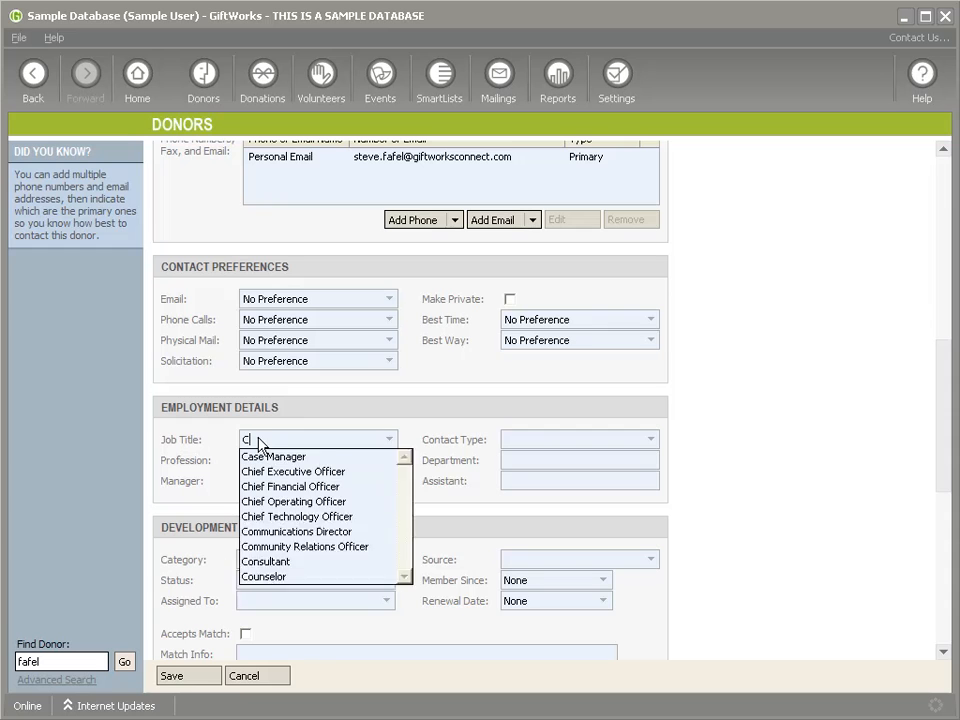
type("hief Cook and Bottle")
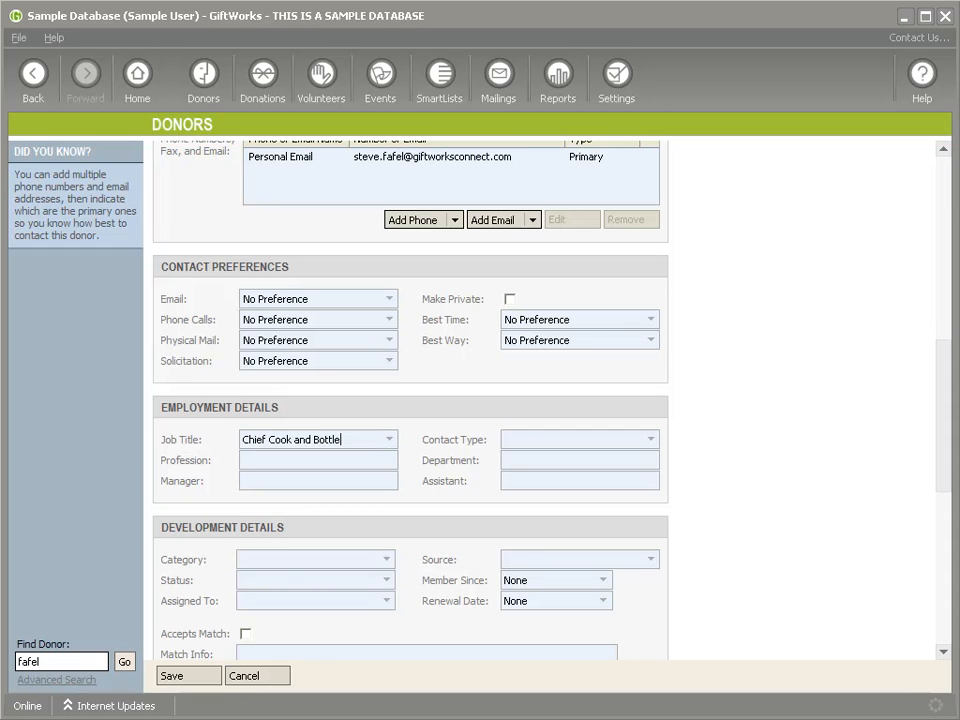
type("washer")
key("Tab")
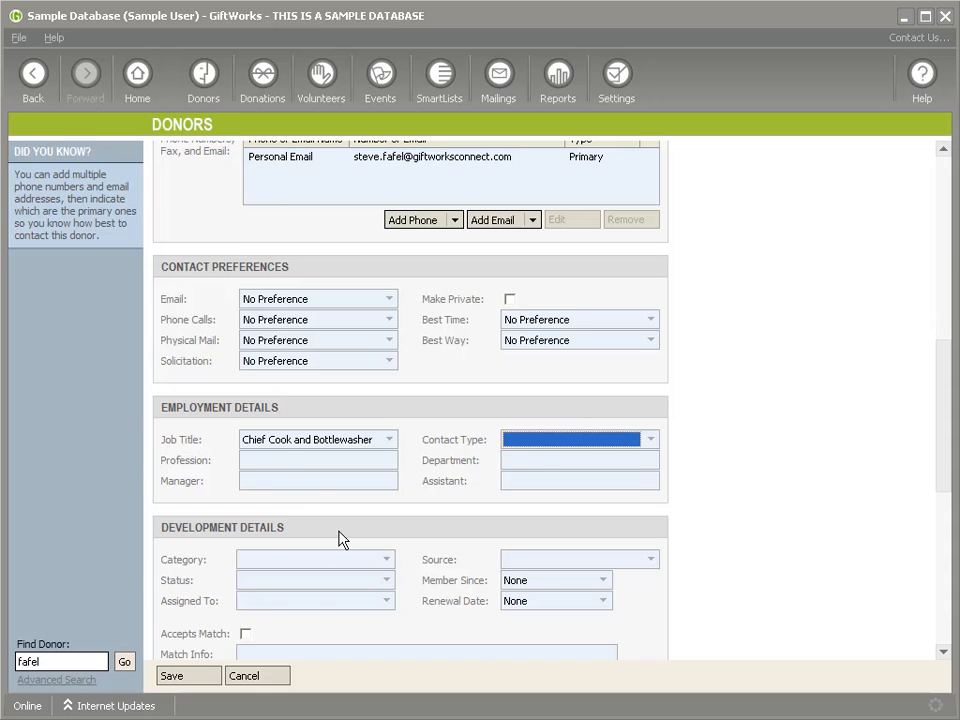
Enter the donor's middle initial in the contact information and save the donor record
scroll(270, 604, "down", 3)
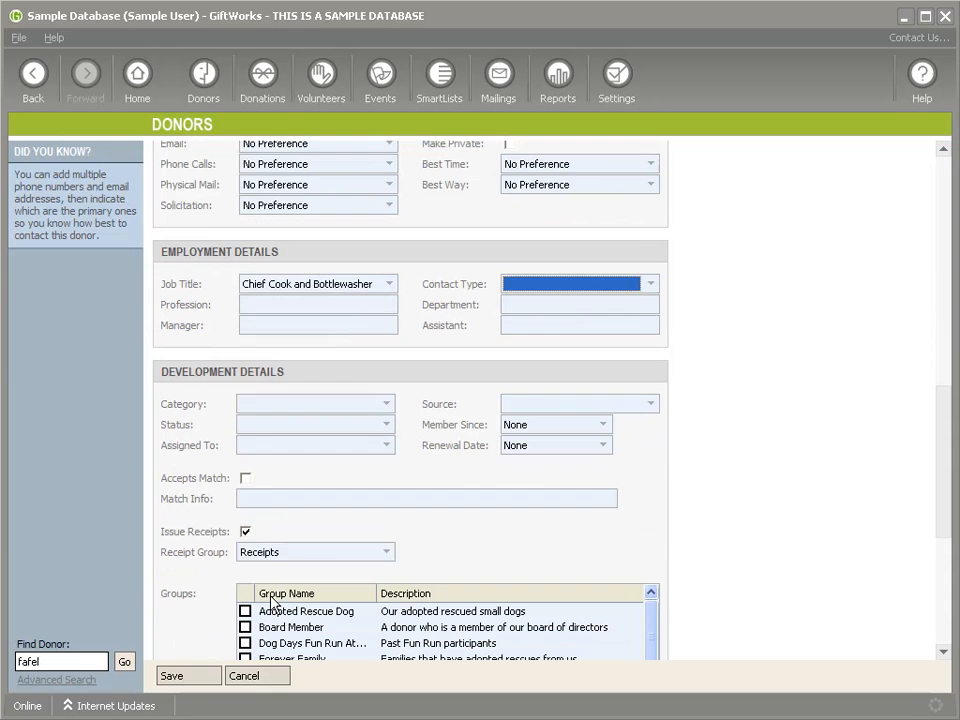
scroll(270, 604, "up", 4)
scroll(270, 604, "up", 5)
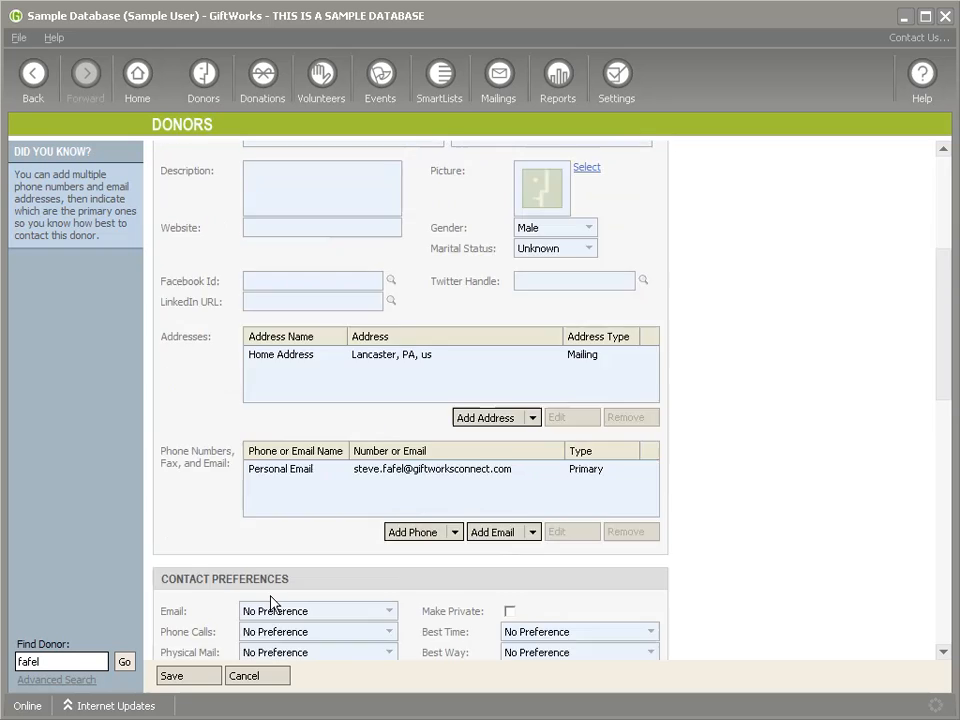
scroll(272, 600, "up", 2)
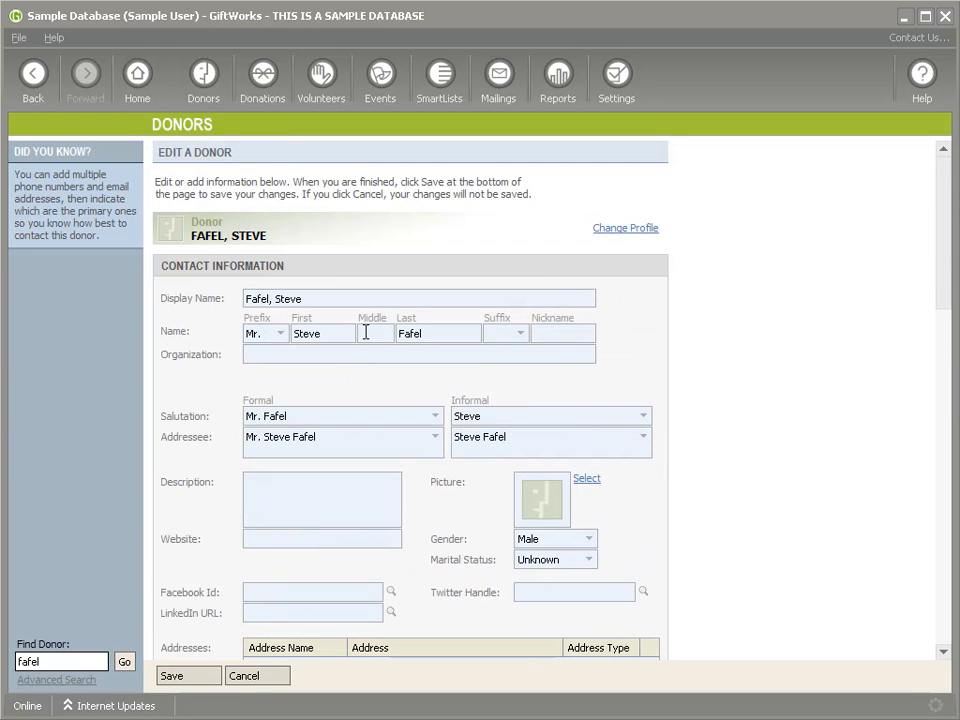
type("C")
left_click(186, 678)
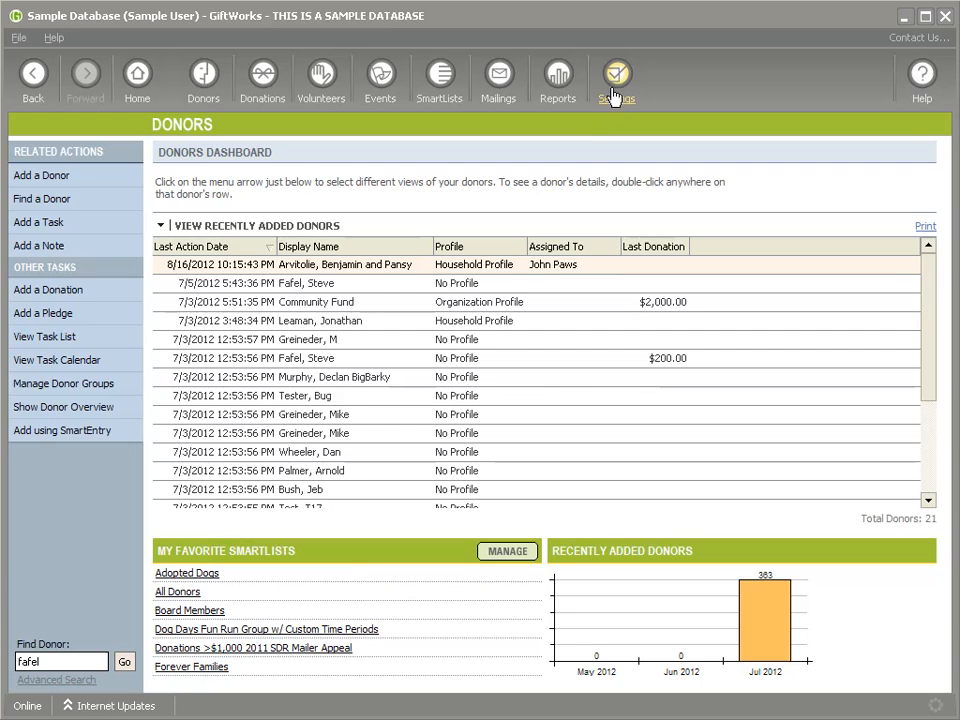
Run the Constant Contact synchronization from GiftWorks' additional settings and tools
left_click(614, 82)
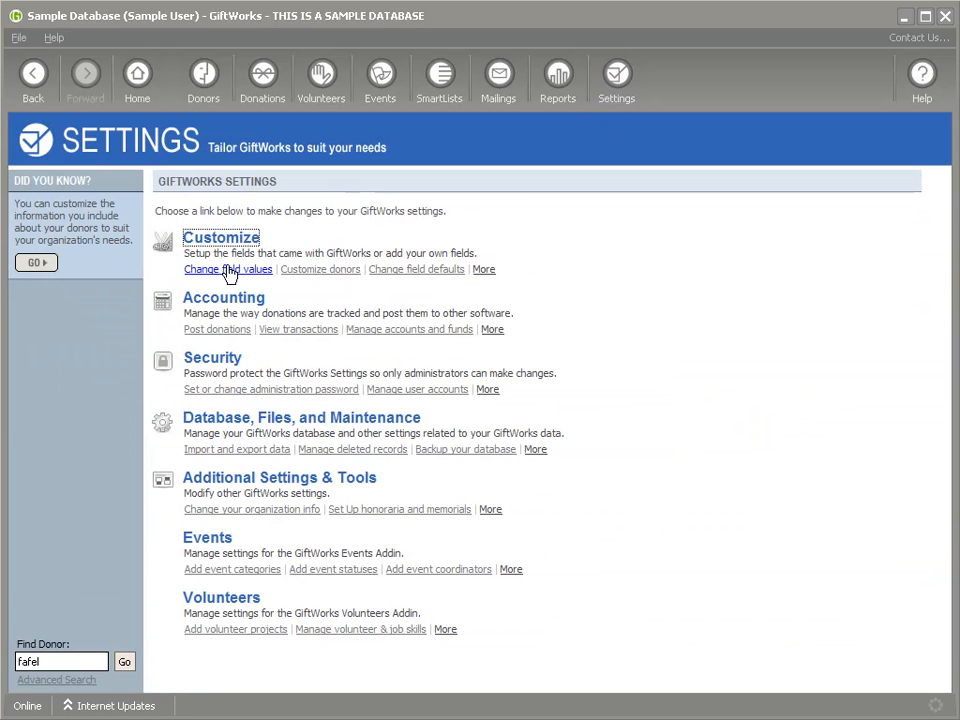
left_click(257, 478)
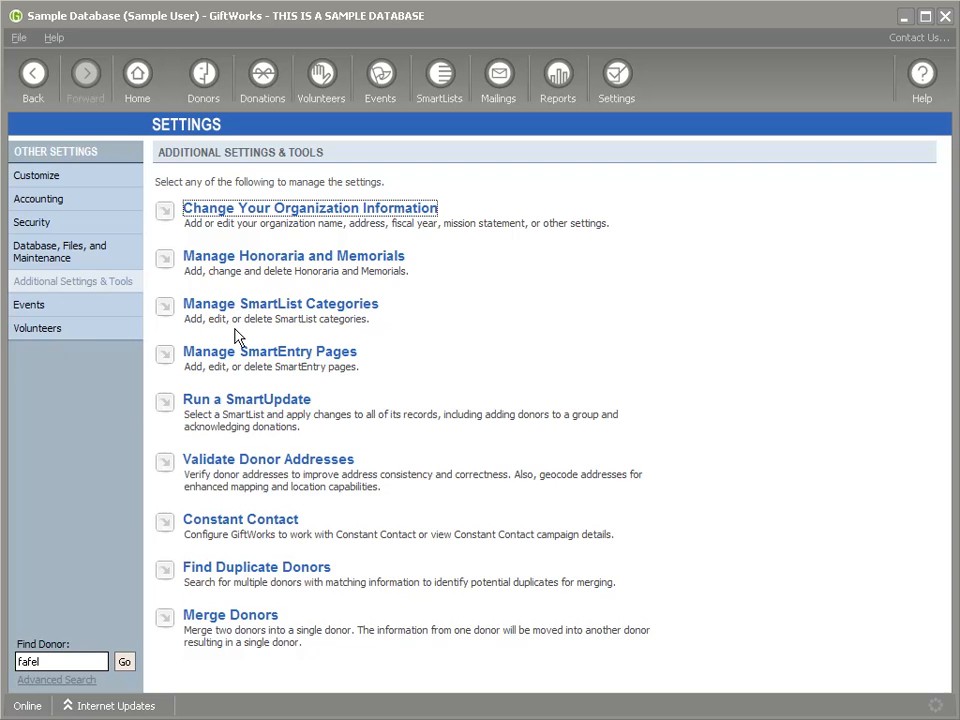
left_click(236, 521)
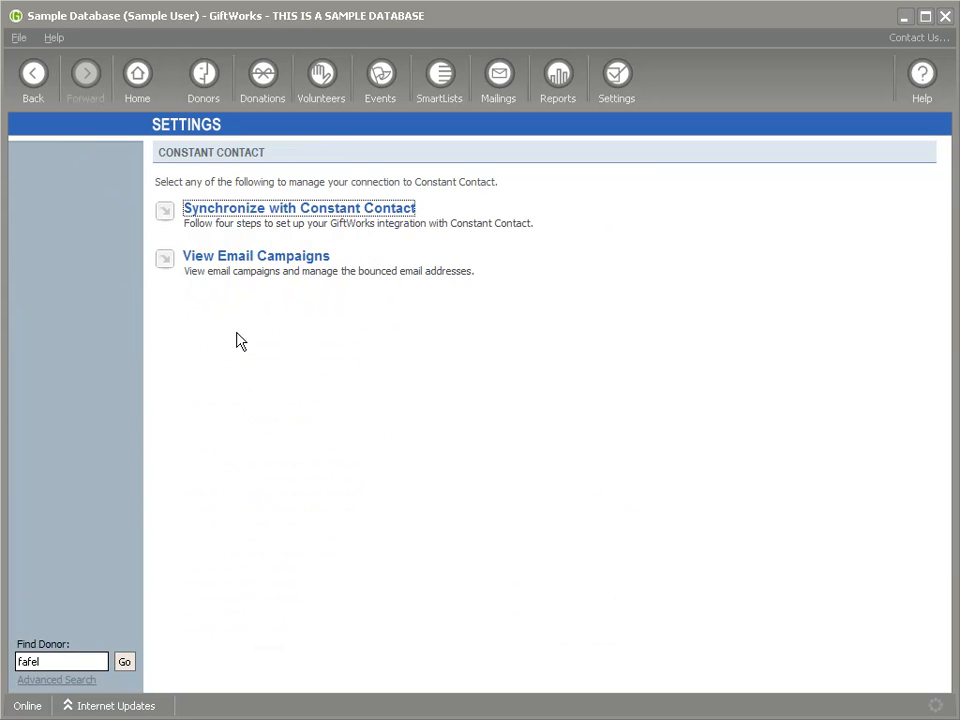
left_click(240, 210)
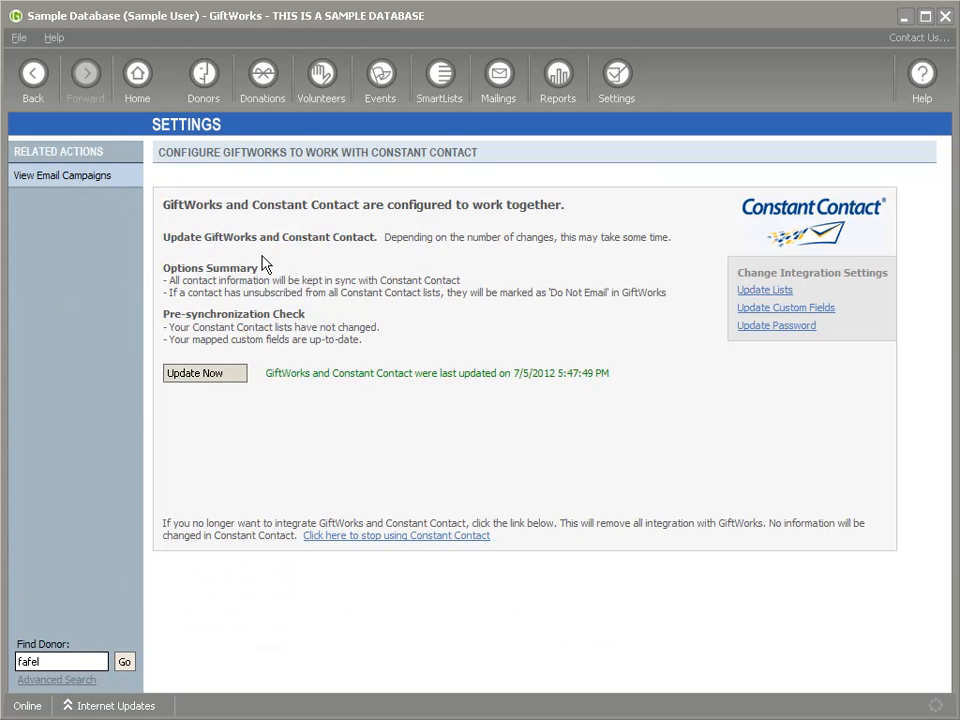
left_click(218, 382)
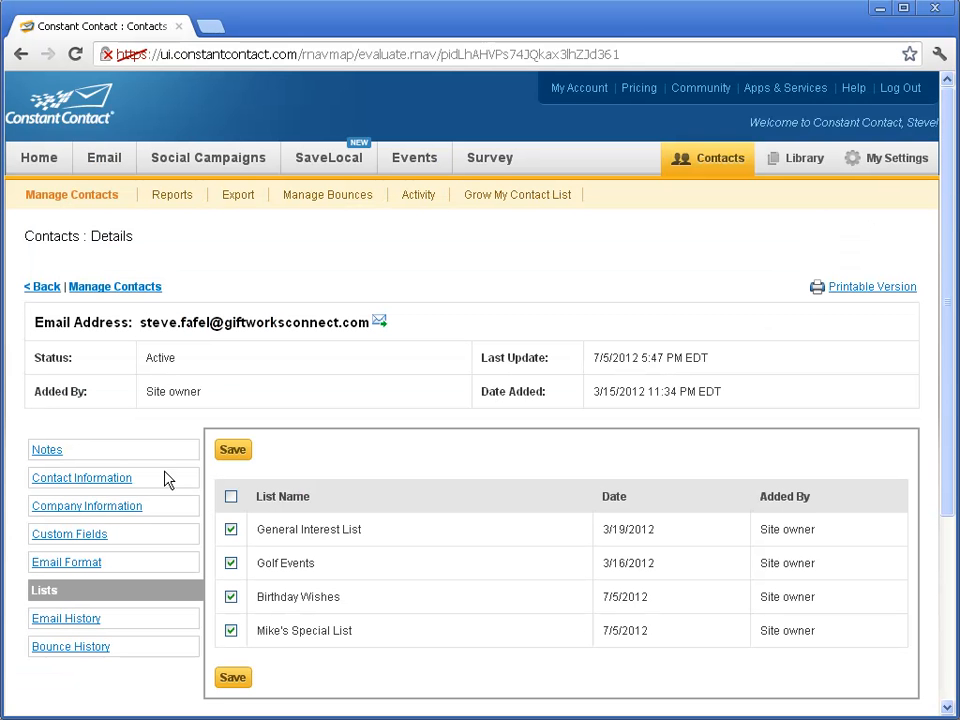
In Constant Contact, check the contact's middle name, job title and list memberships
left_click(79, 479)
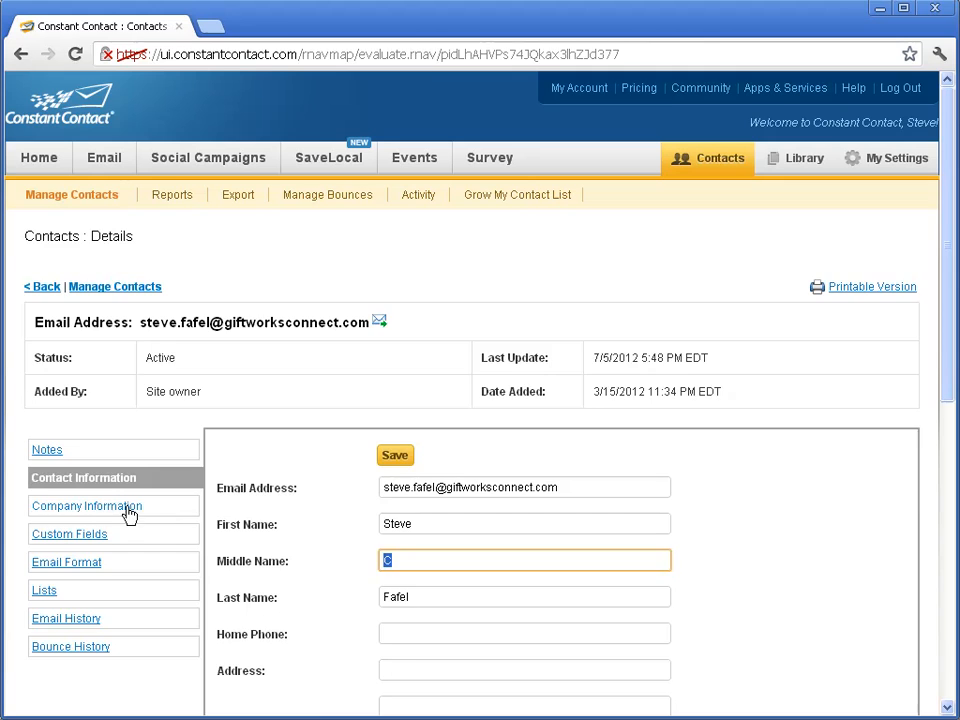
left_click(96, 508)
left_click_drag(495, 499, 318, 495)
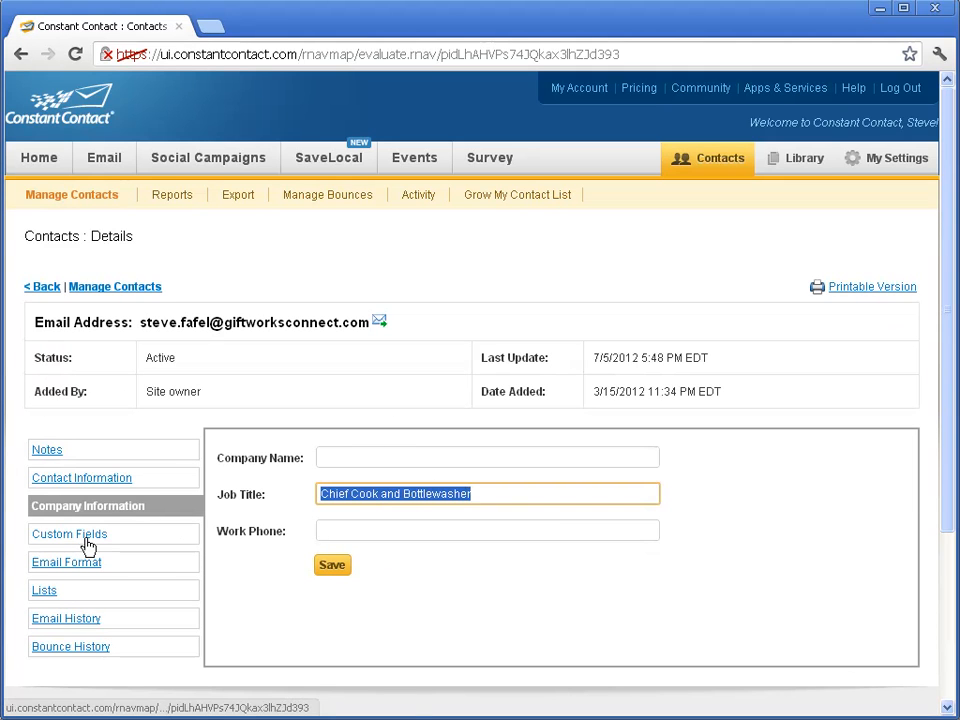
left_click(45, 592)
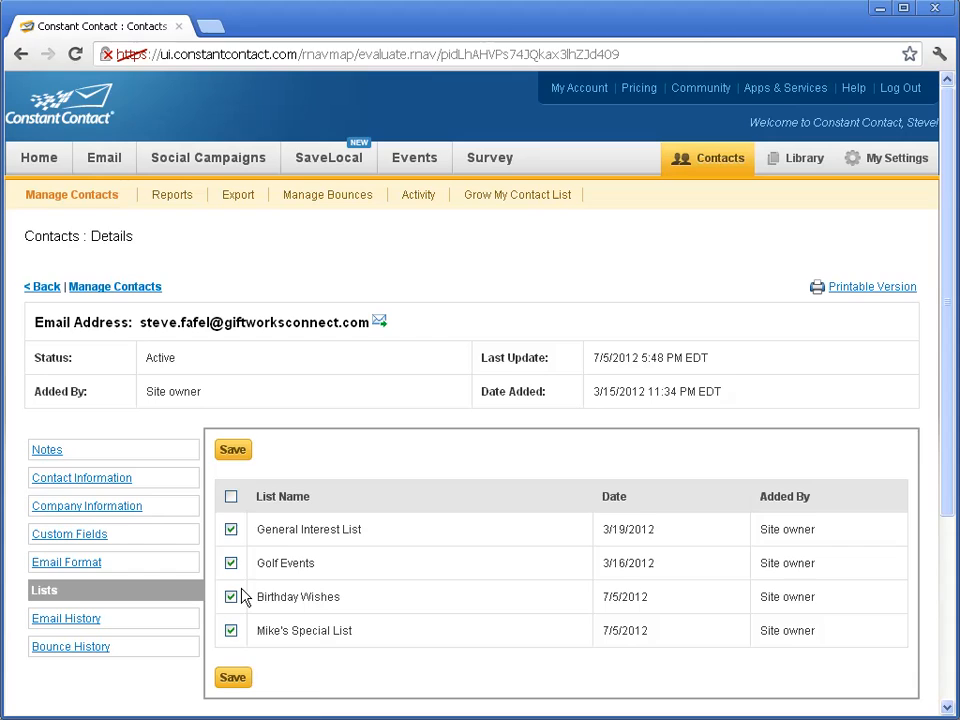
In the contact information, replace the middle initial with the contact's full middle name
left_click(88, 480)
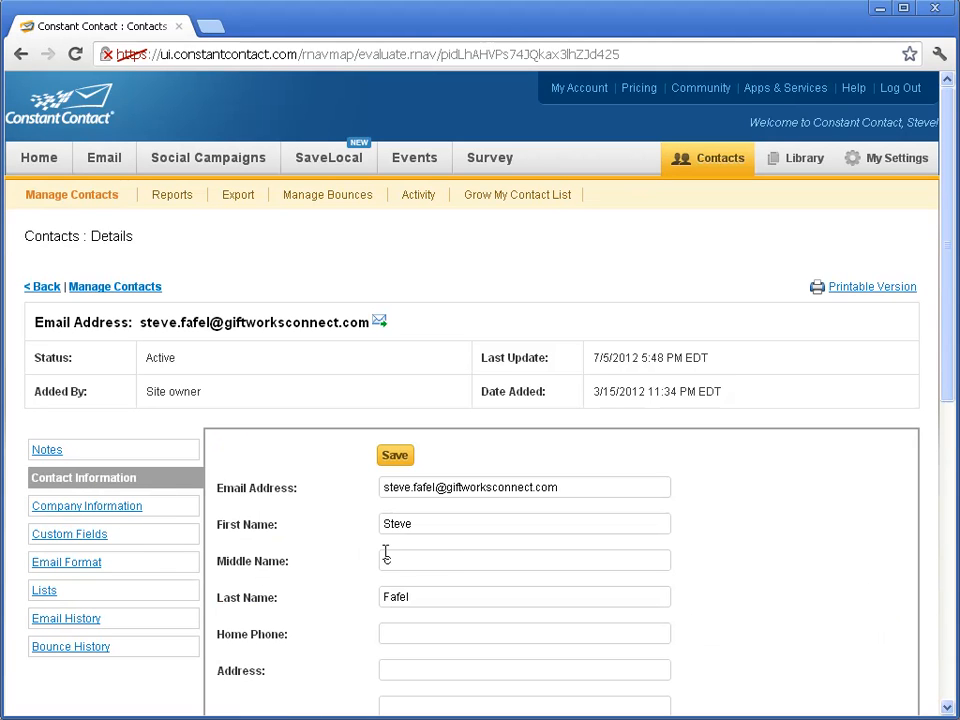
left_click(440, 560)
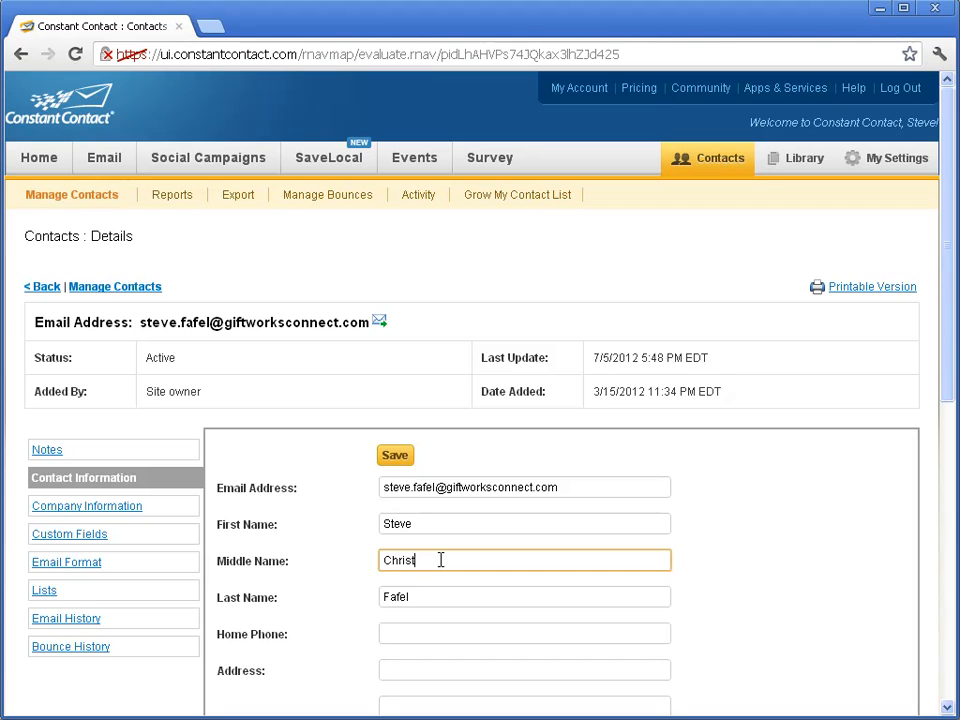
type("hristoper")
key("Tab")
key("Tab")
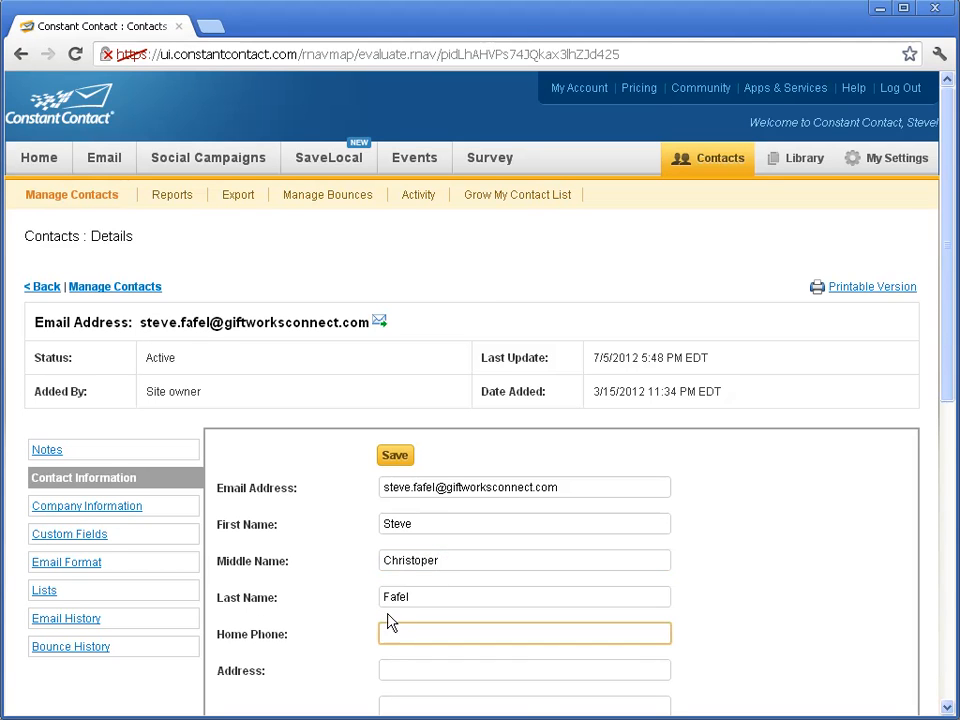
Enter the contact's street address and postal code, and save the contact information
scroll(130, 473, "down", 1)
left_click(420, 573)
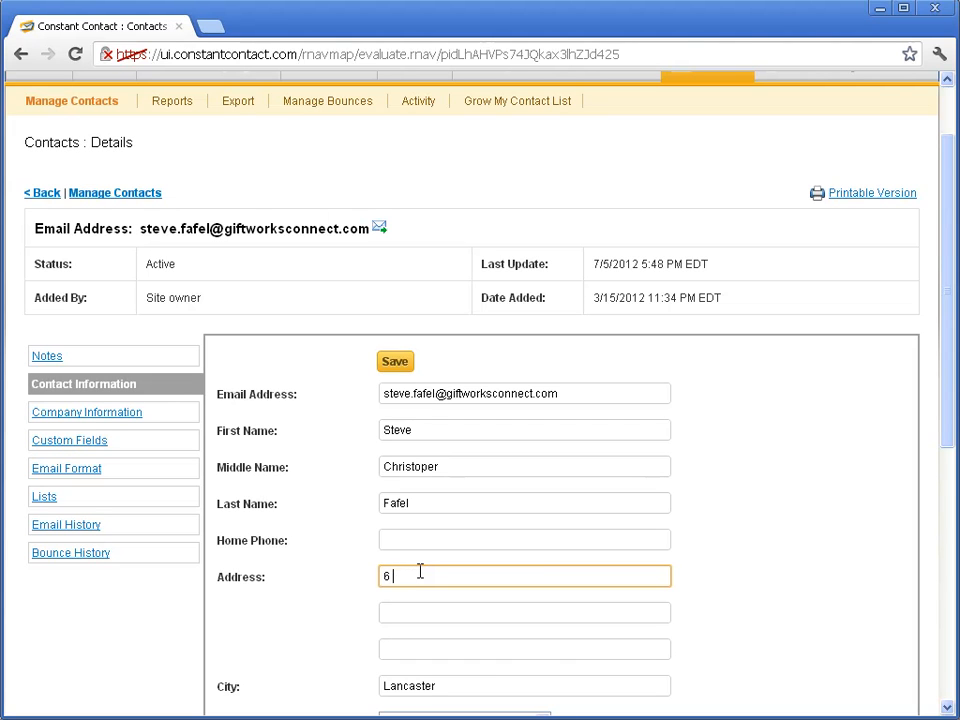
type("100 Main Street")
key("Tab")
key("Tab")
key("Tab")
key("Tab")
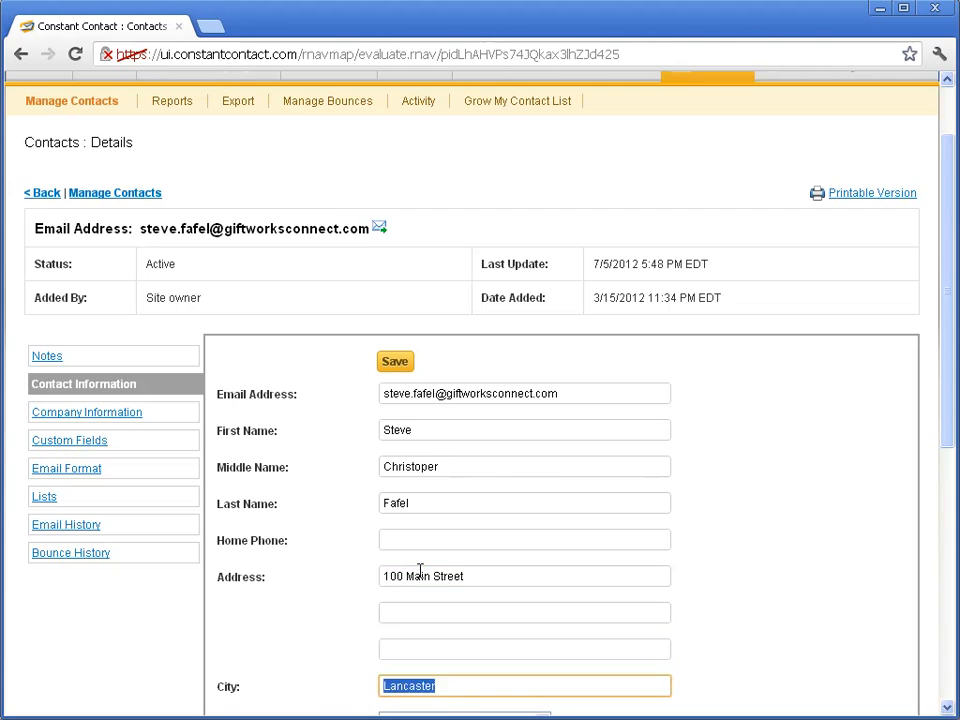
key("Tab")
key("Tab")
type("1760")
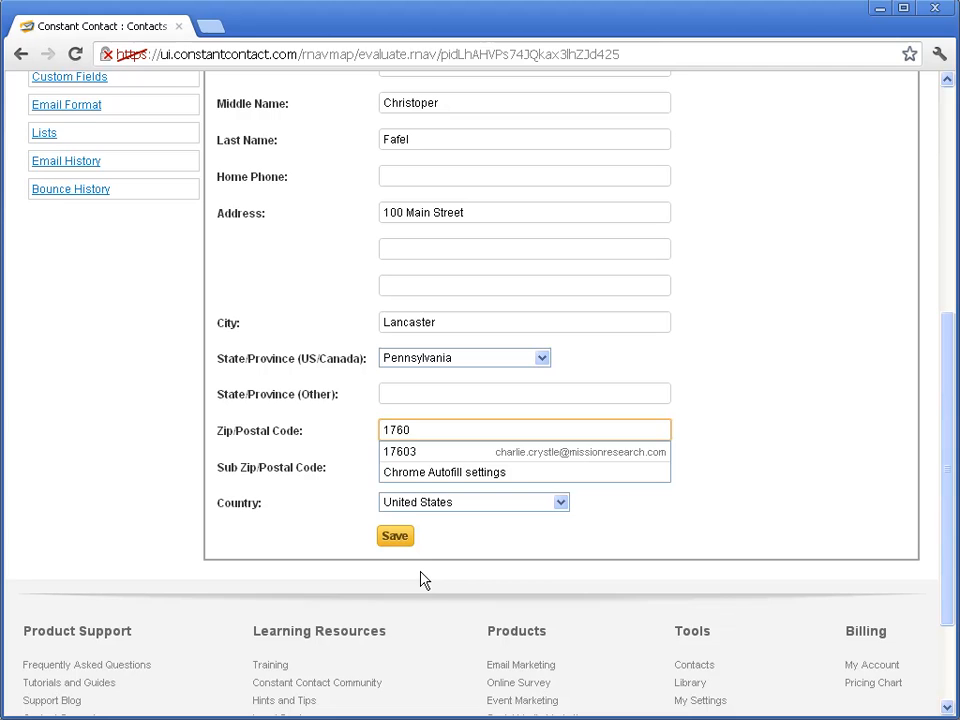
type("3")
key("Tab")
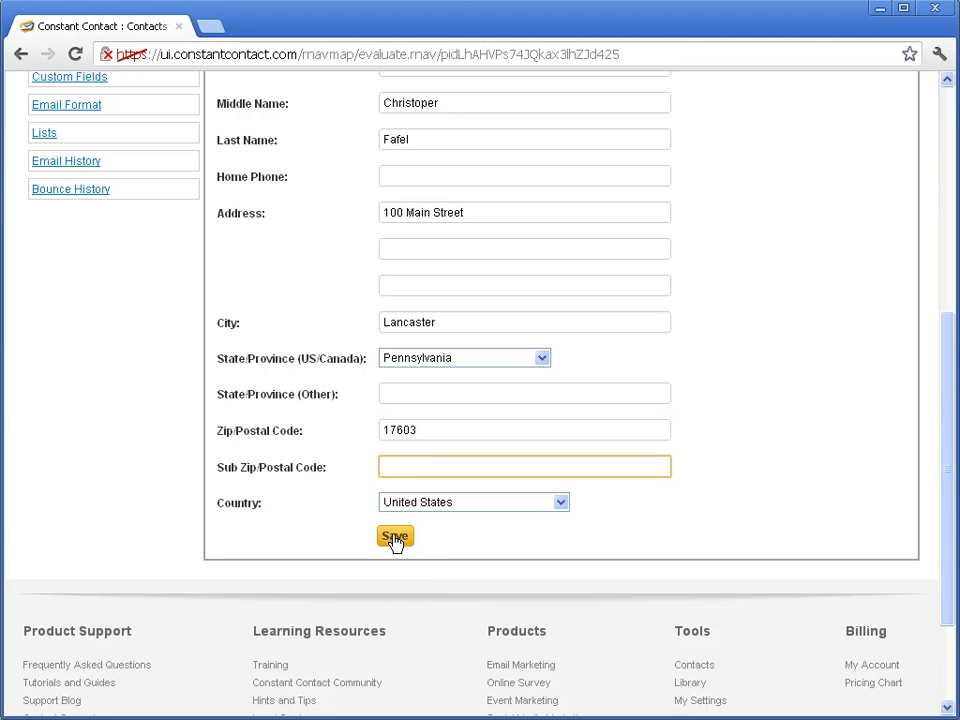
left_click(394, 537)
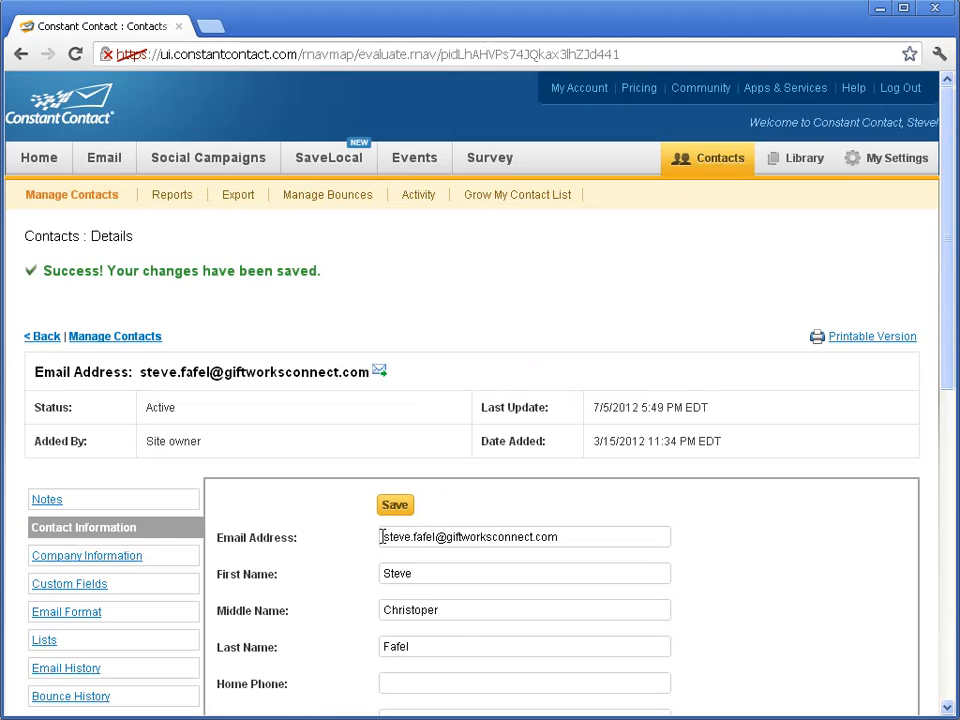
Change the job title in the contact's company information to Chief Server and save it
scroll(347, 532, "down", 3)
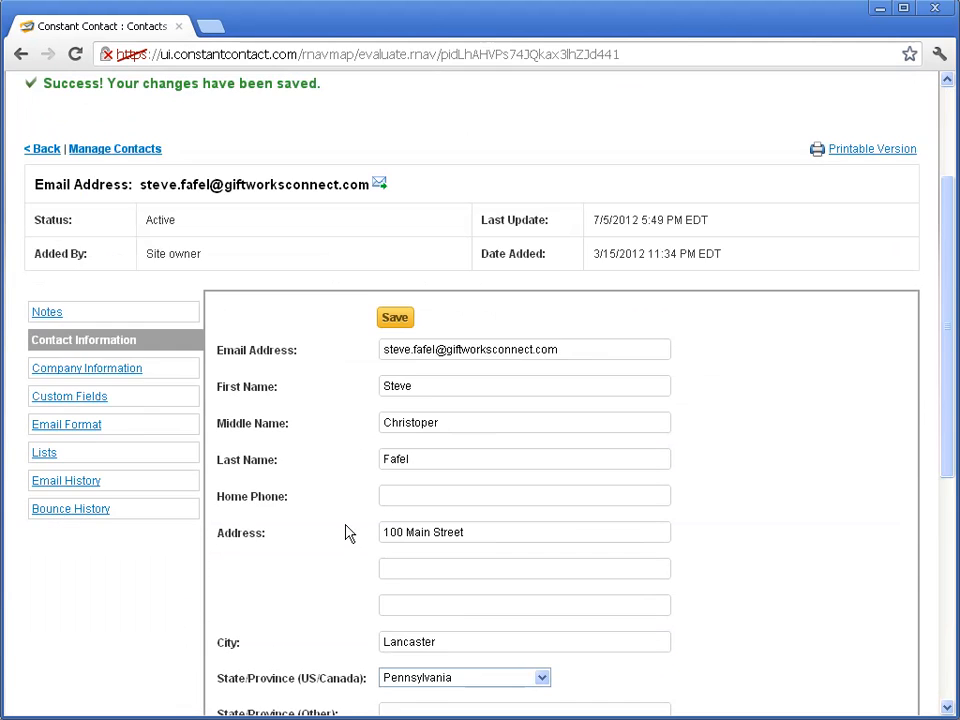
left_click(77, 376)
left_click_drag(383, 494, 171, 625)
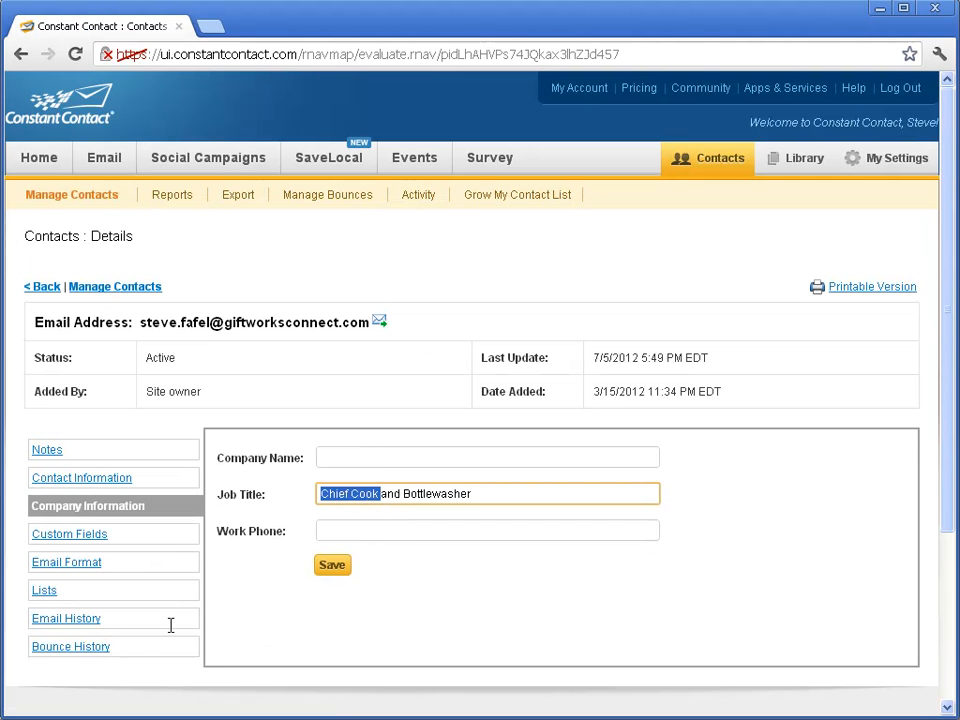
left_click(404, 495)
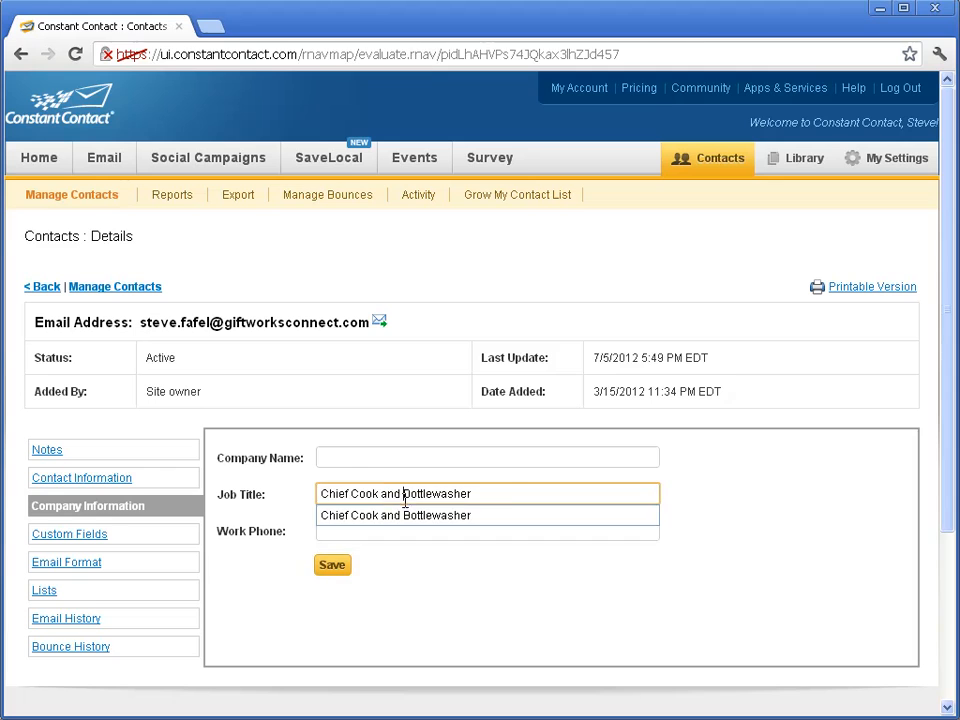
left_click_drag(358, 494, 509, 494)
key("BackSpace")
key("BackSpace")
type("Server")
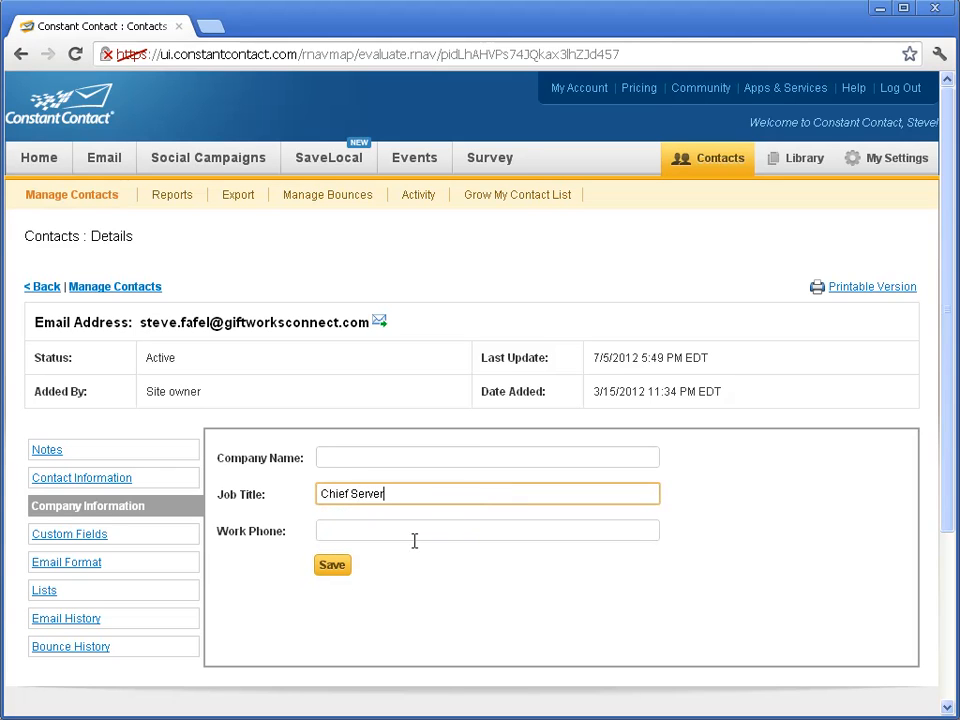
left_click(330, 566)
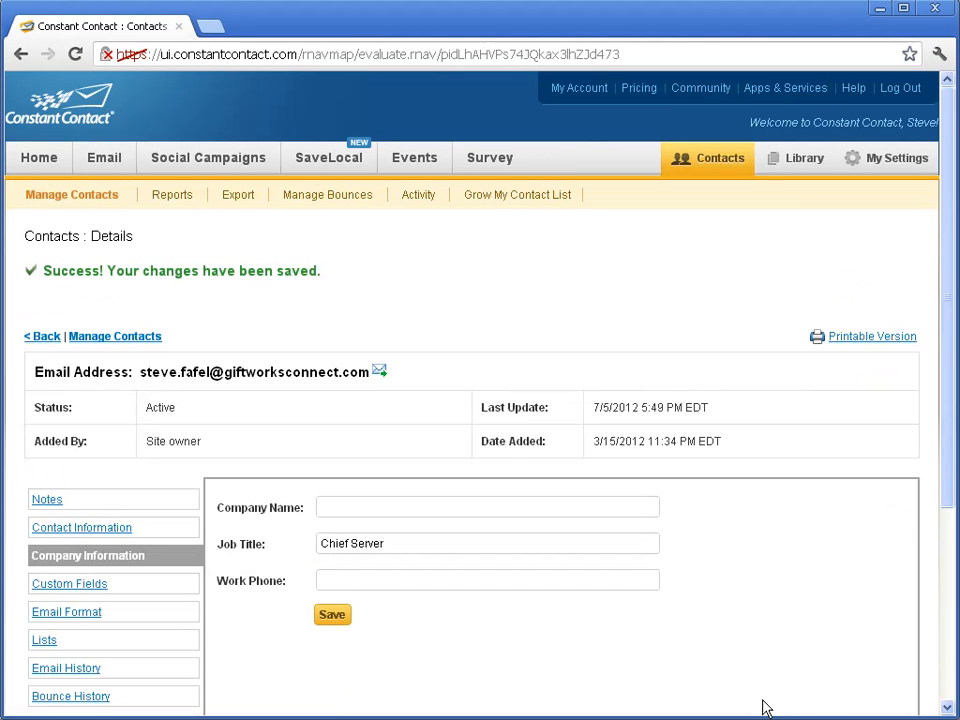
Switch back to GiftWorks, reload the Constant Contact synchronization page and run the update again
key("alt+Tab")
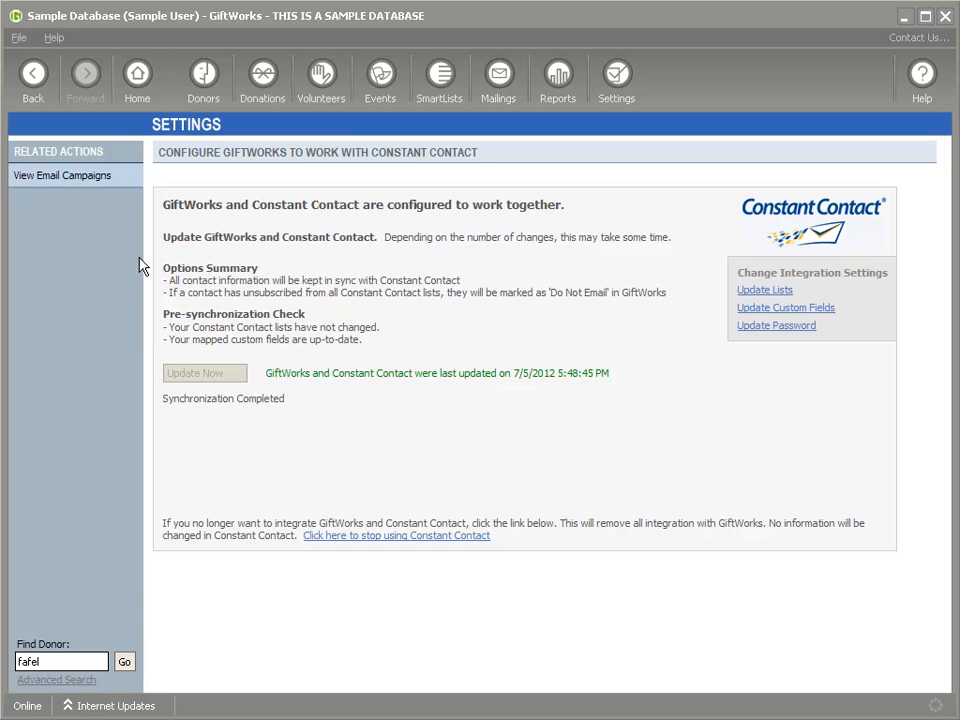
left_click(36, 84)
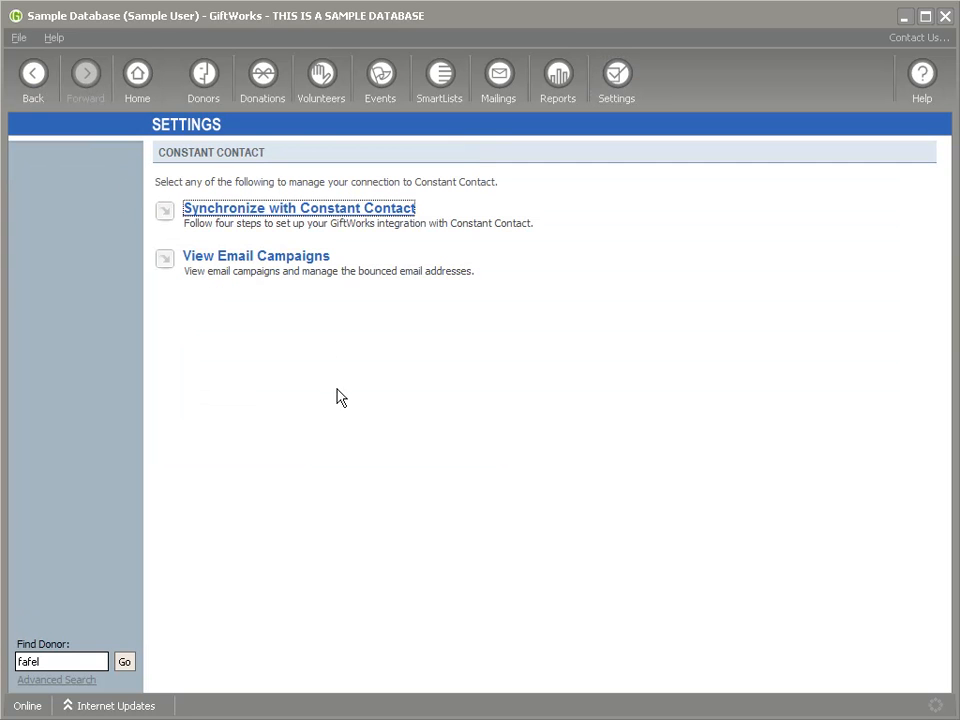
key("Return")
left_click(203, 374)
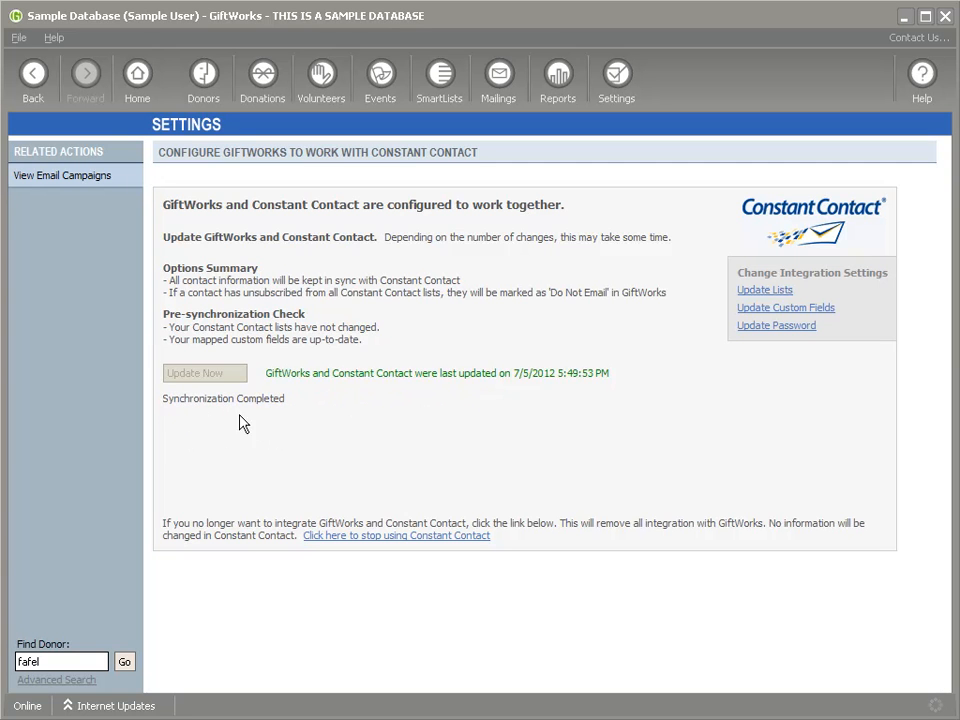
Open the most recently added individual donor's record, view the contact info and open the donor for editing
left_click(204, 80)
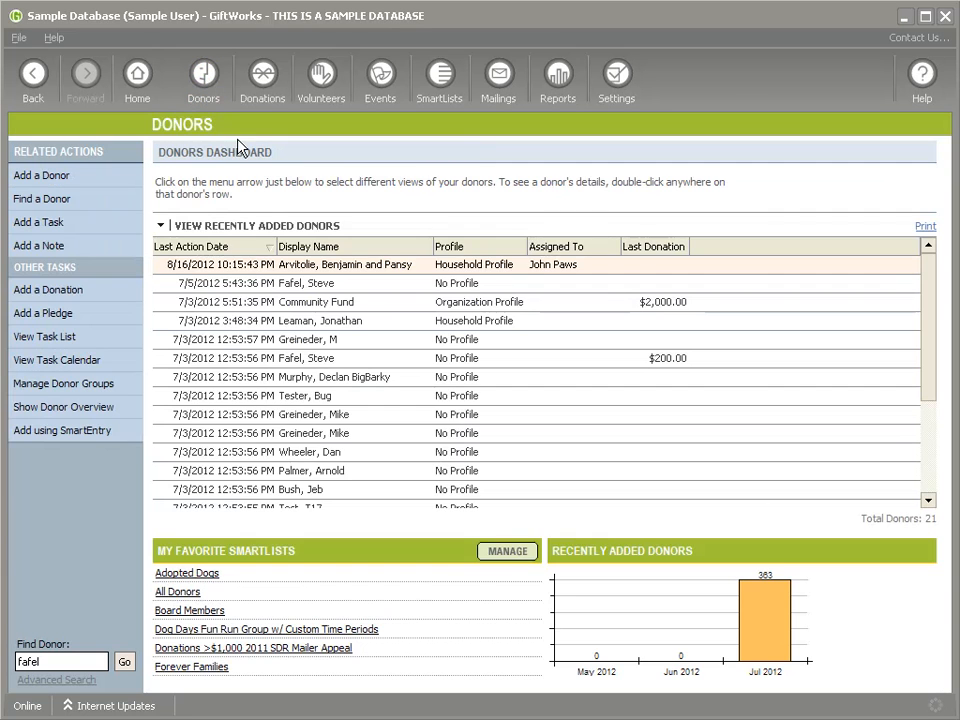
double_click(328, 284)
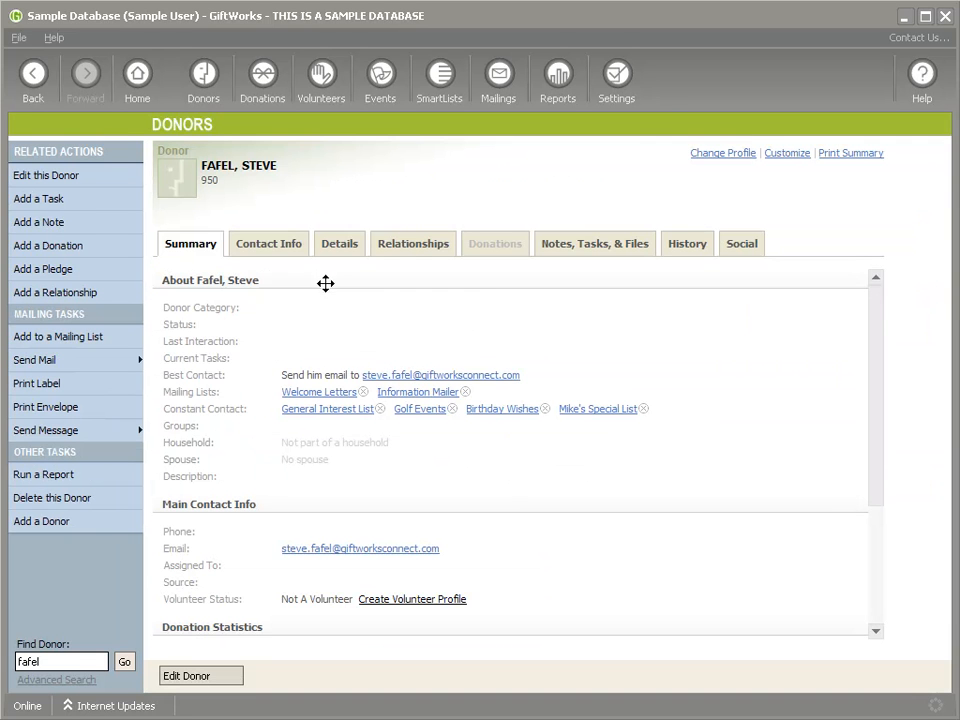
left_click(258, 249)
left_click_drag(313, 524, 349, 531)
left_click(220, 674)
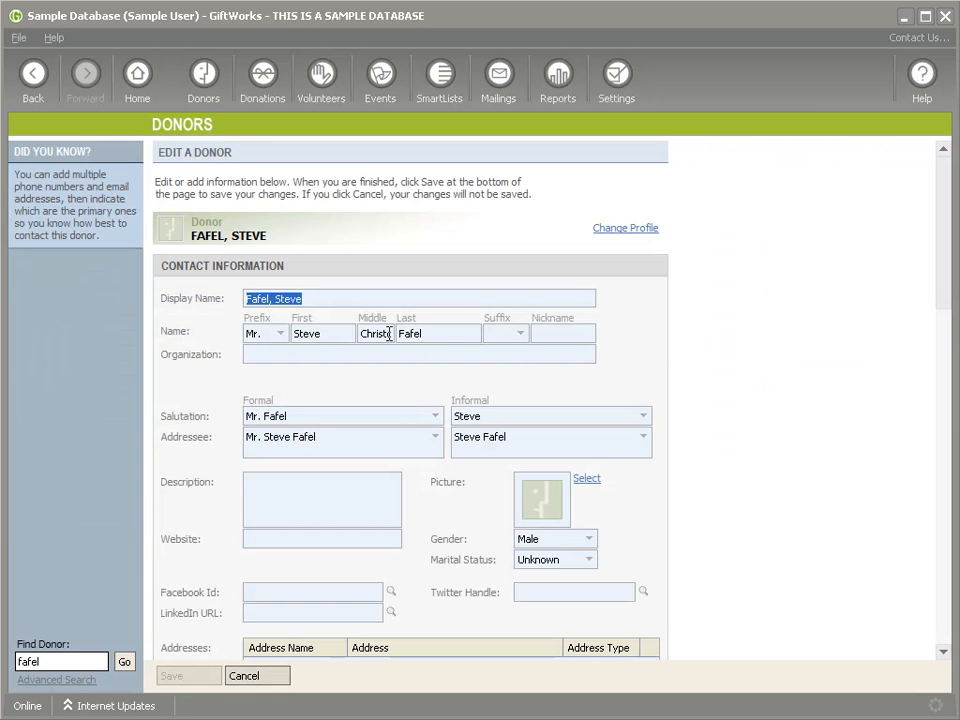
Check the donor's middle name, home address and job title in the edit form
left_click_drag(382, 333, 422, 334)
left_click(379, 334)
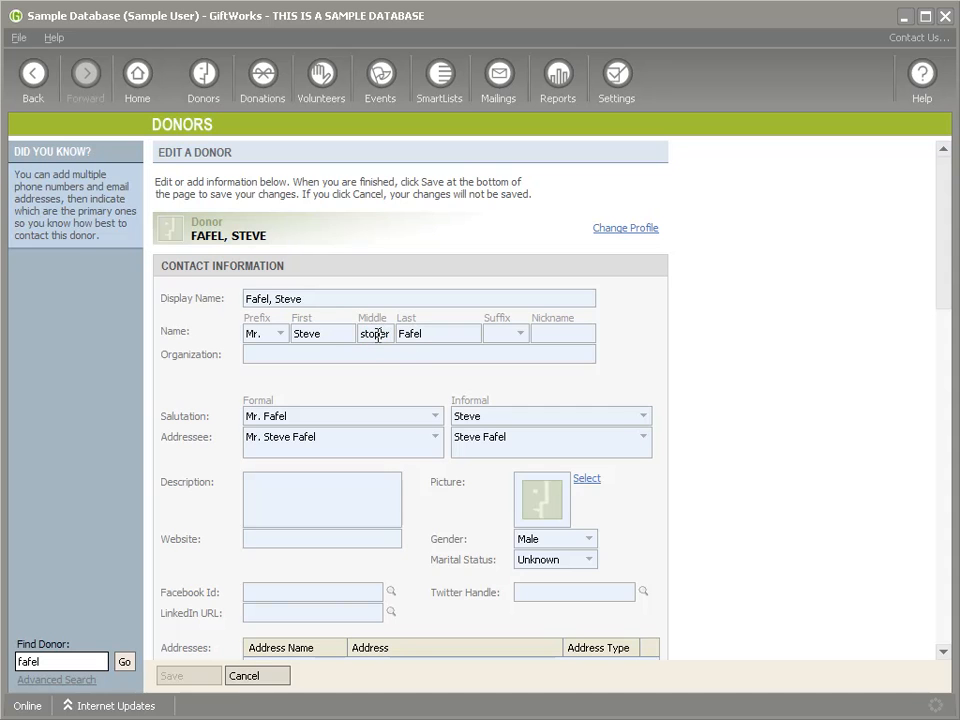
scroll(382, 400, "down", 1)
scroll(378, 400, "down", 5)
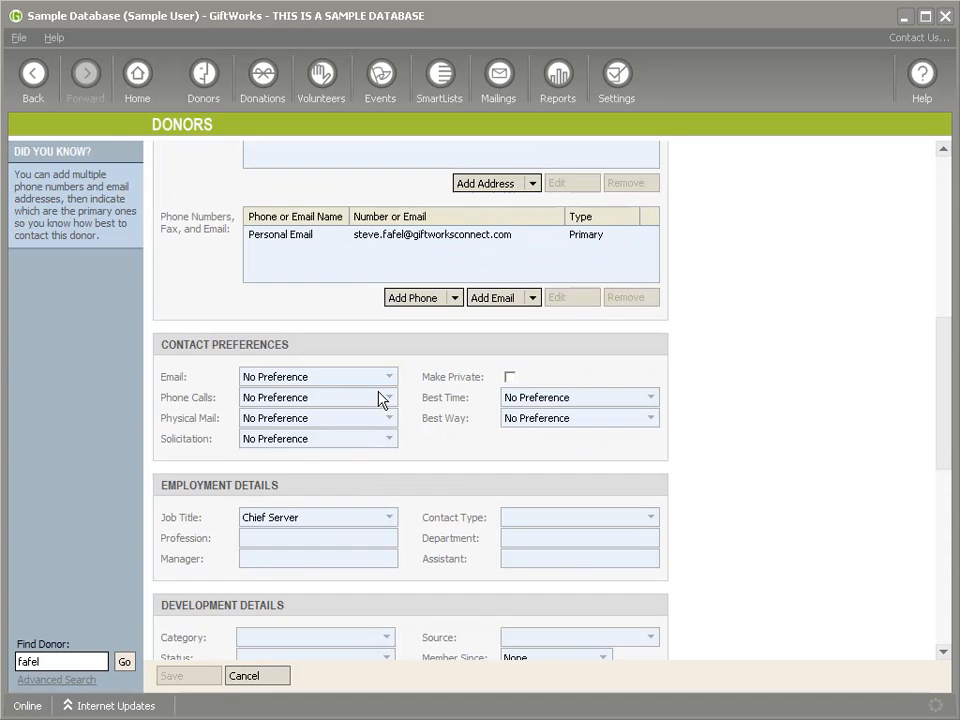
left_click(393, 285)
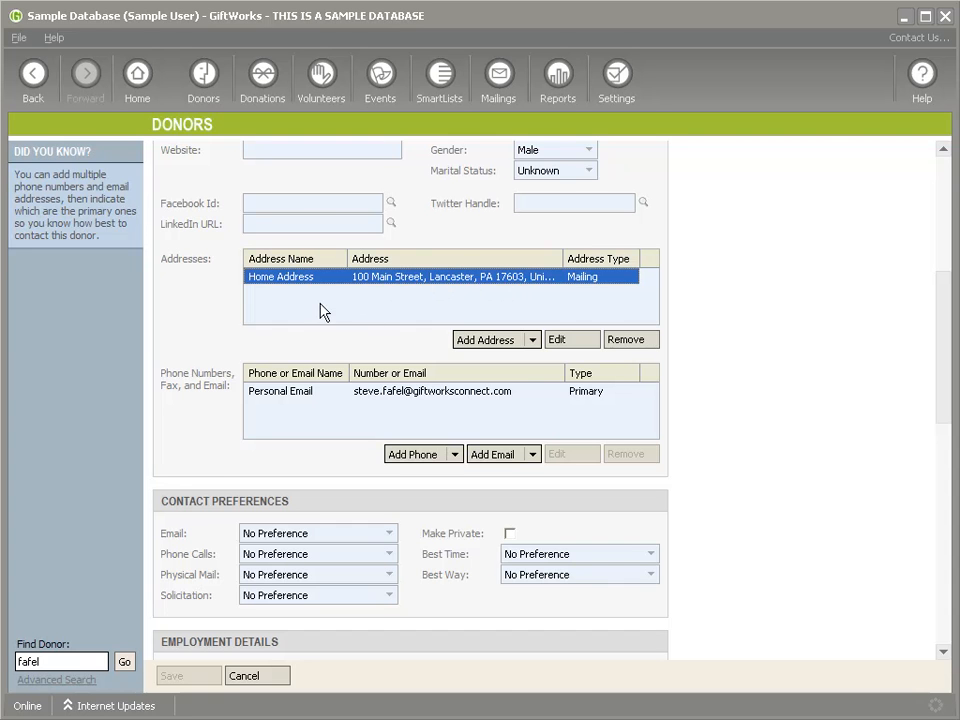
scroll(370, 405, "down", 3)
scroll(367, 406, "down", 1)
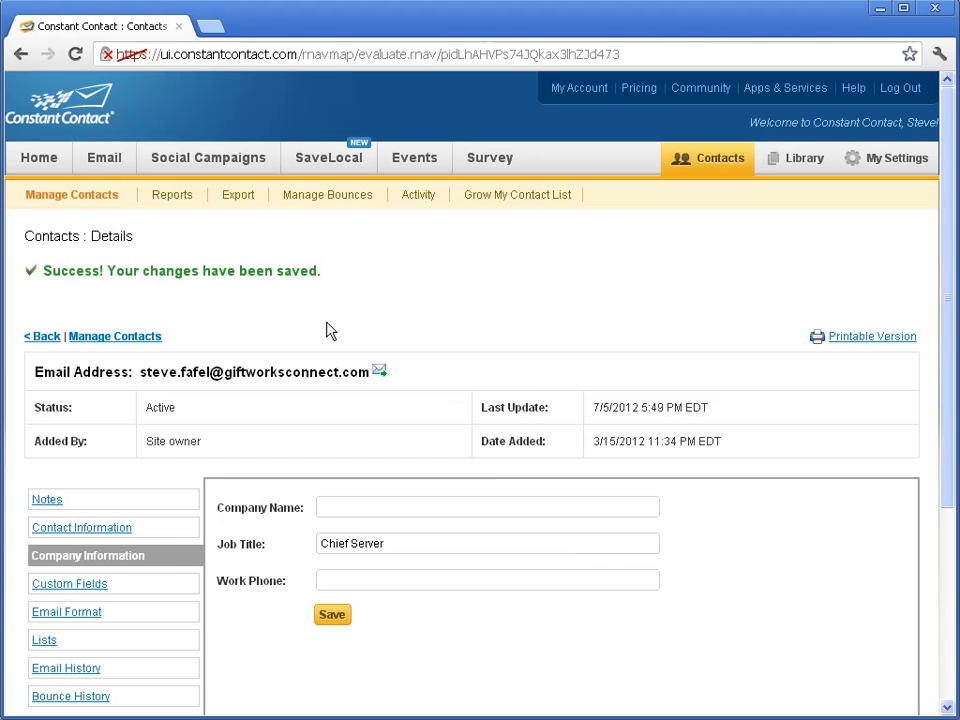
scroll(465, 435, "down", 3)
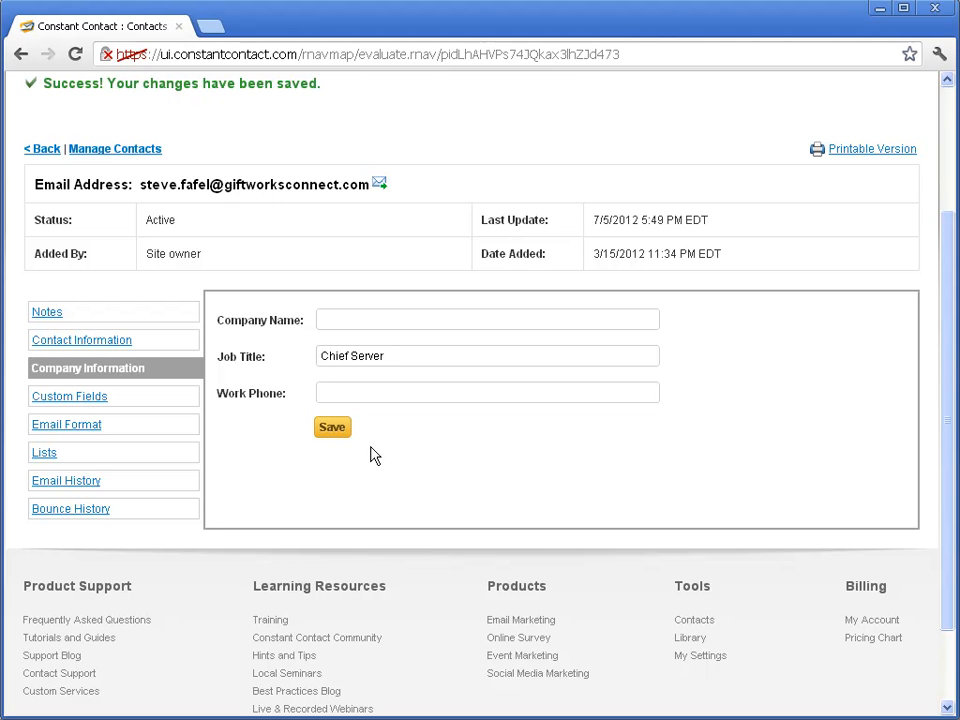
scroll(370, 455, "up", 3)
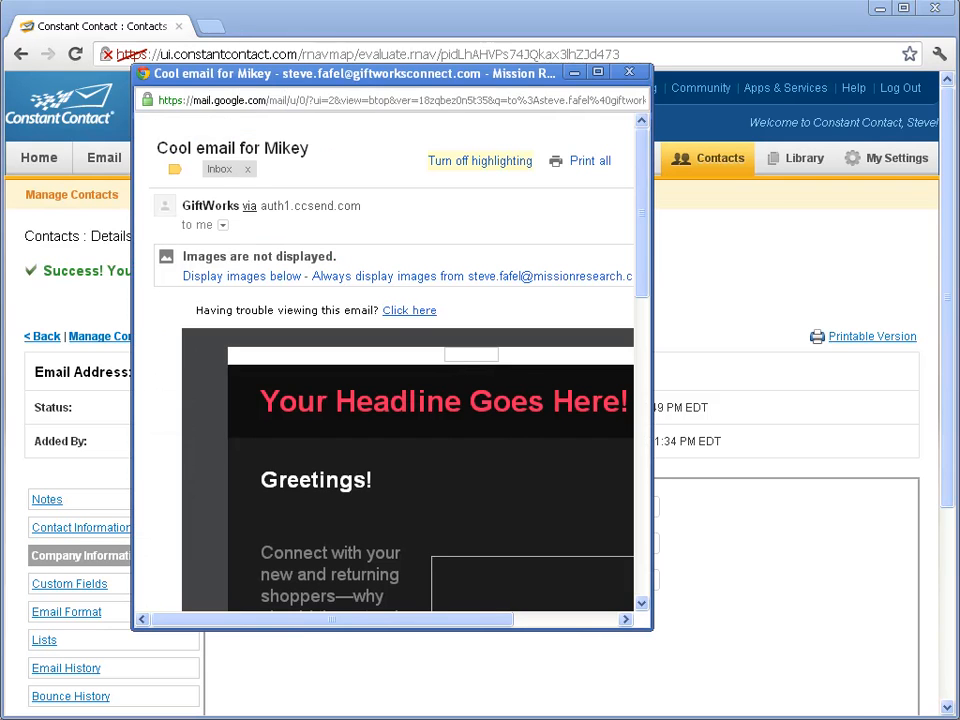
Enlarge the window of the received campaign email and examine the profile update and unsubscribe links in its footer
left_click_drag(647, 628, 826, 666)
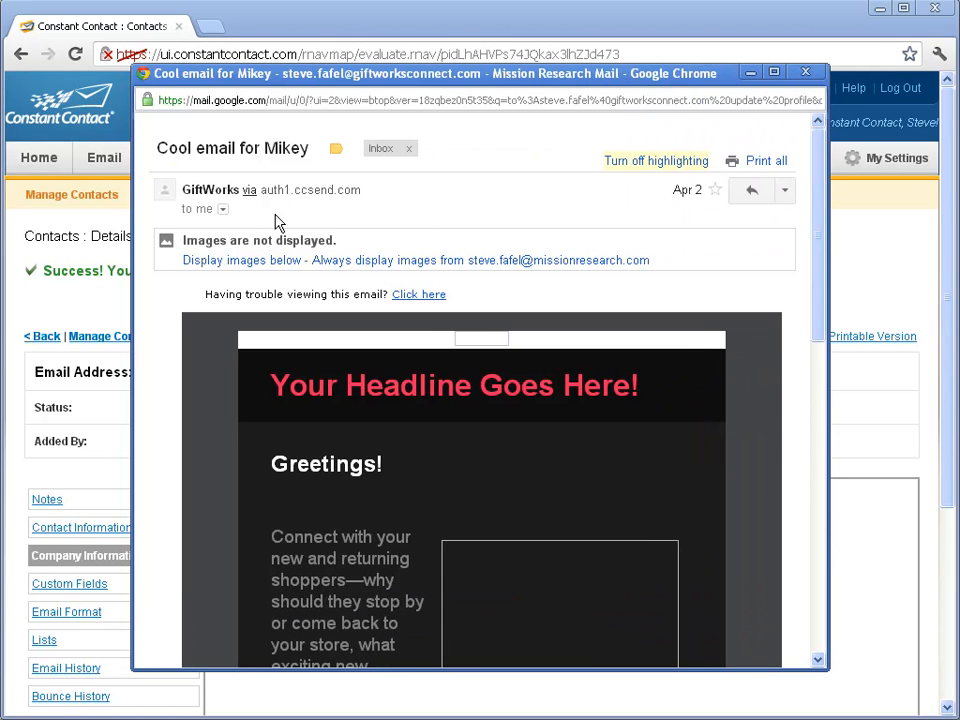
left_click_drag(812, 240, 834, 553)
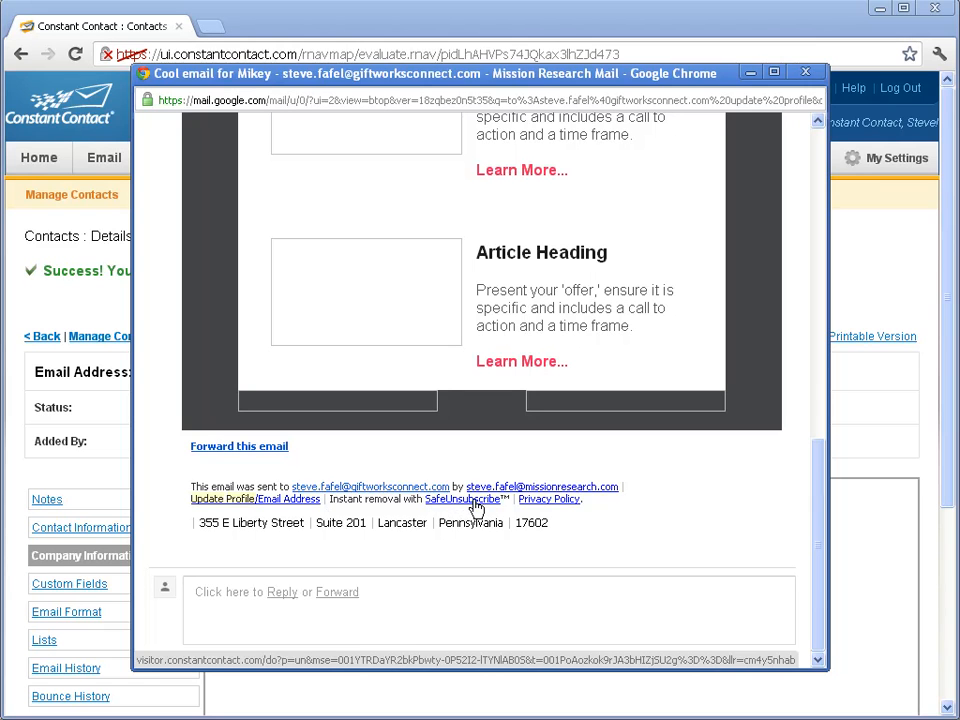
Request profile update instructions through the campaign email's footer link, then put away the confirmation and email windows
left_click(280, 505)
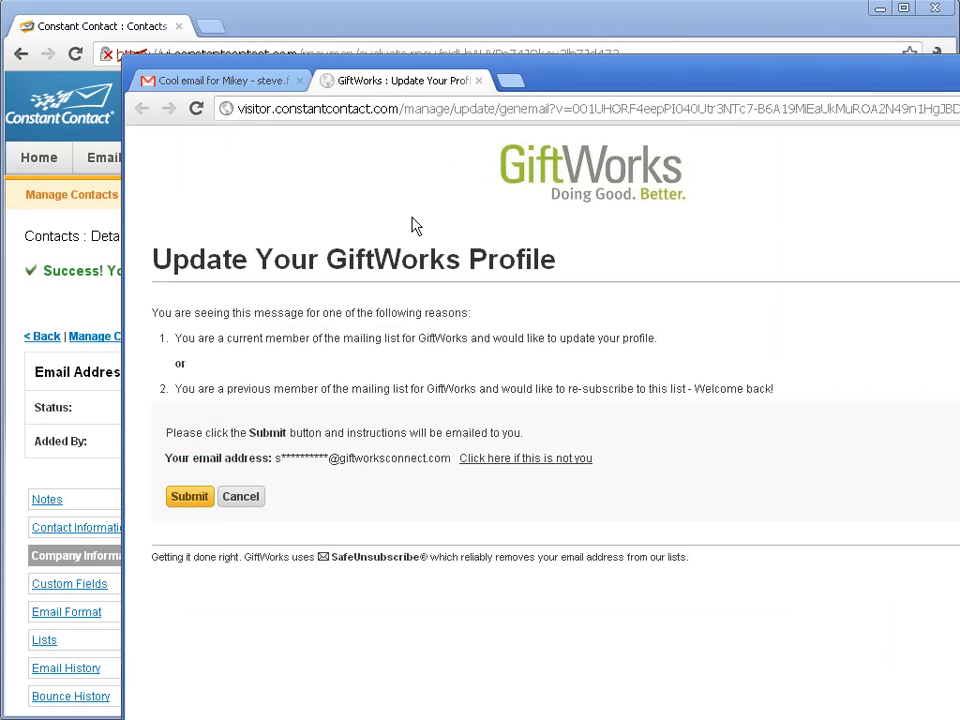
left_click(205, 492)
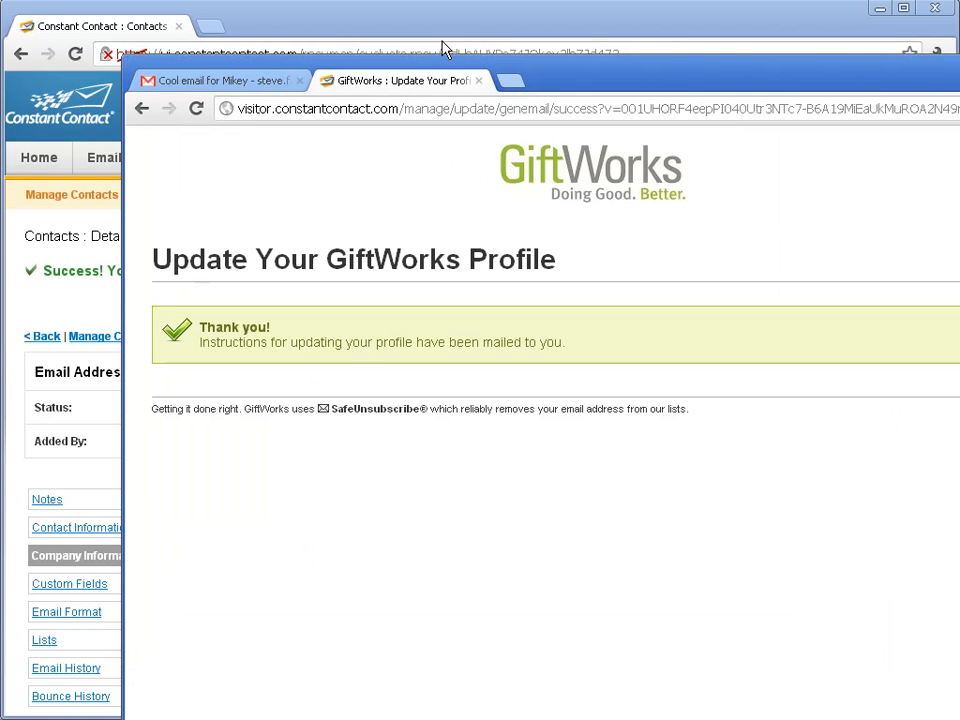
left_click(479, 81)
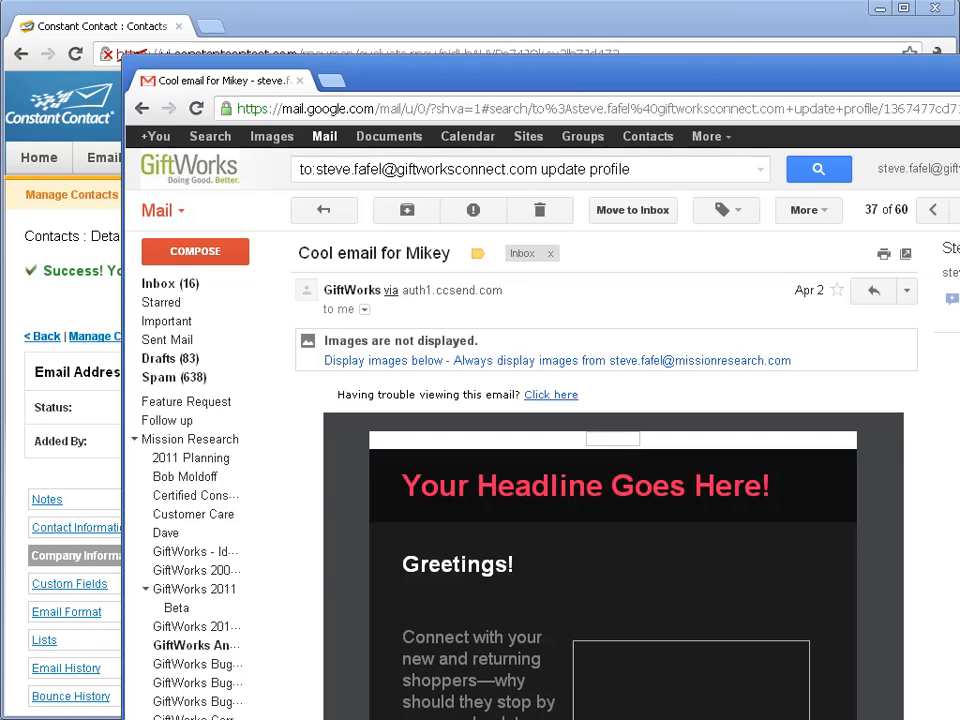
left_click(957, 63)
left_click(805, 73)
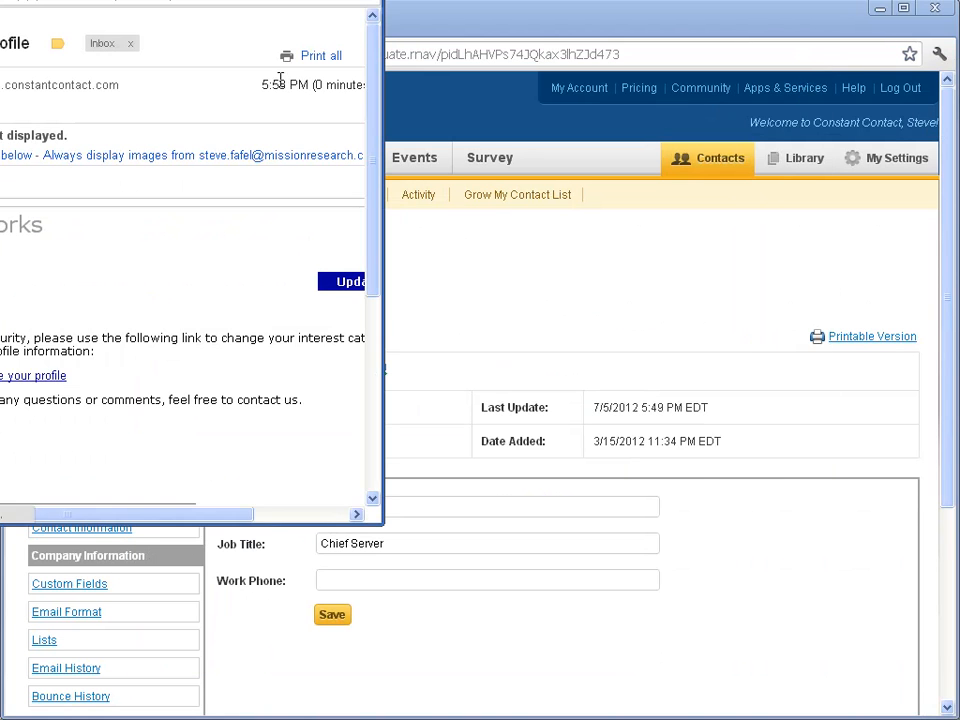
Bring the received "Update your profile" email into view, widen its window and follow its profile update link
left_click_drag(141, 0, 385, 119)
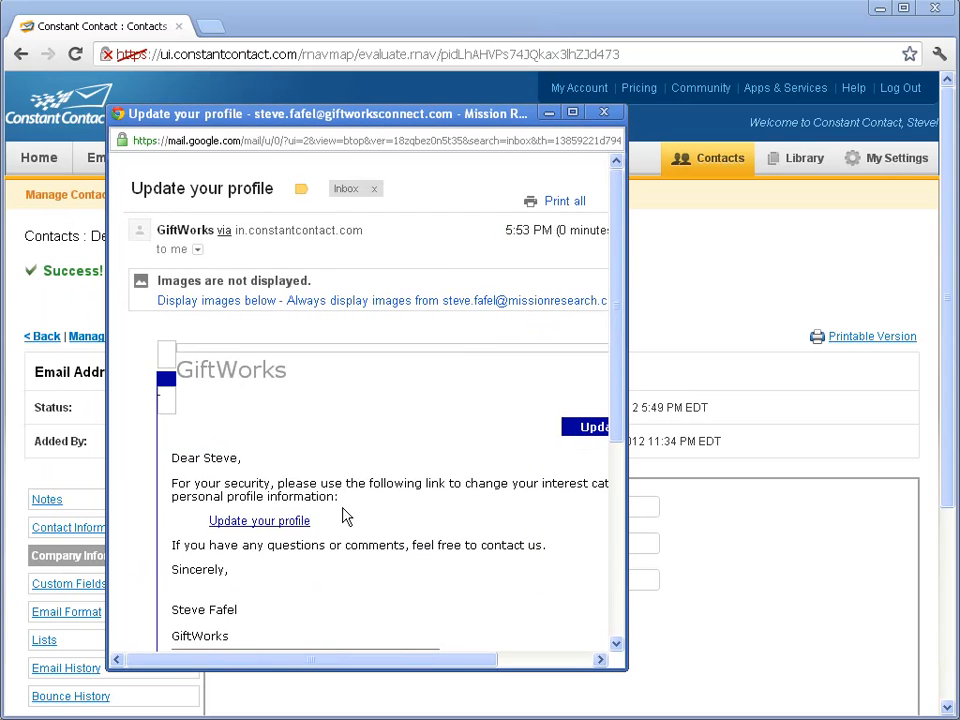
left_click_drag(627, 483, 857, 485)
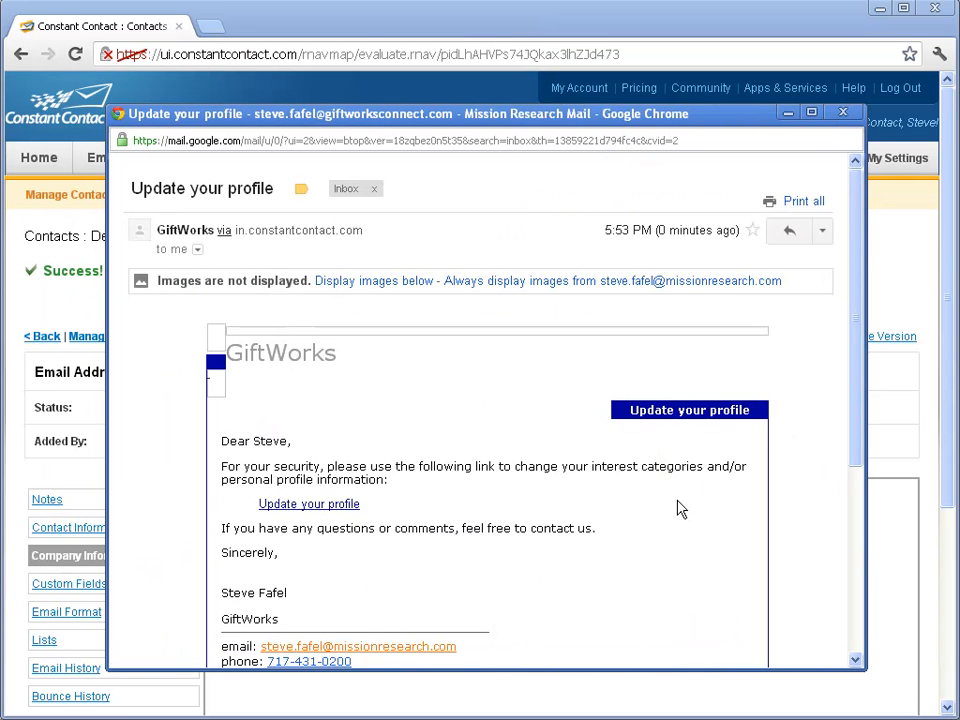
left_click(341, 505)
left_click_drag(560, 72, 457, 20)
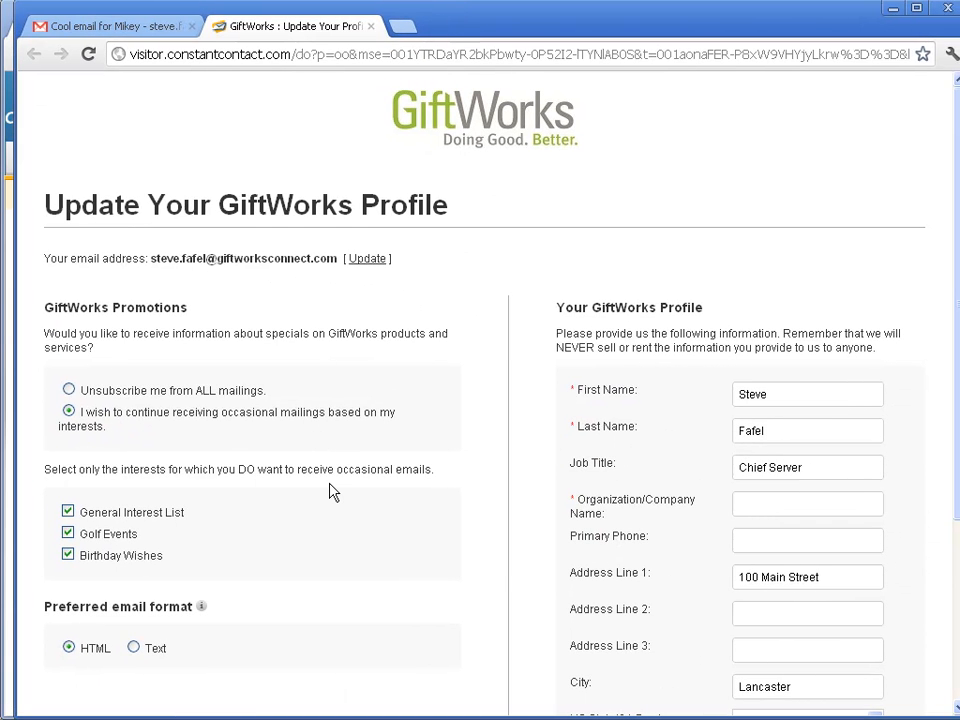
Opt out of Golf Events, keeping General Interest List and Birthday Wishes selected as interests
left_click(67, 555)
left_click(67, 533)
left_click(67, 555)
Change the job title in the profile to Chief Architect and submit the profile changes
left_click_drag(830, 470, 709, 484)
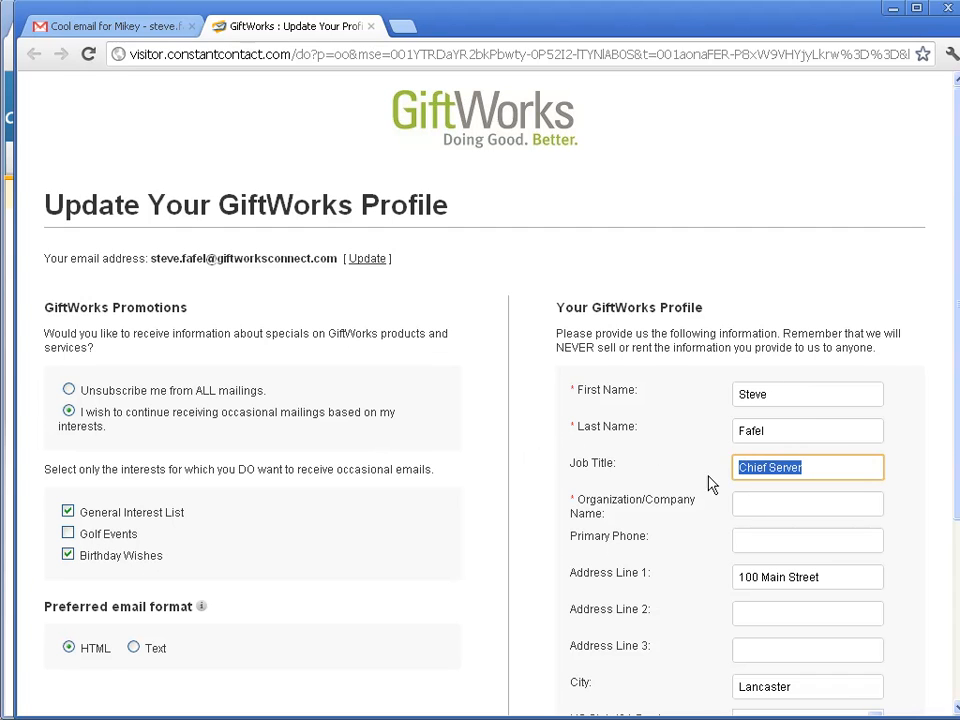
type("Ch")
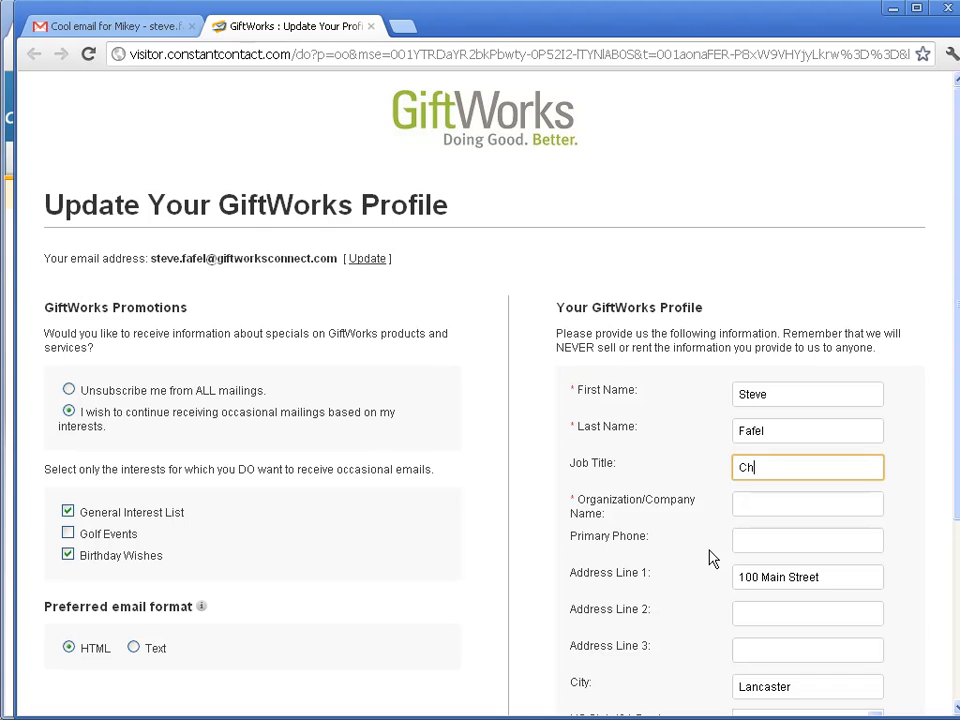
type("Chief Architect")
scroll(703, 568, "down", 3)
left_click(104, 628)
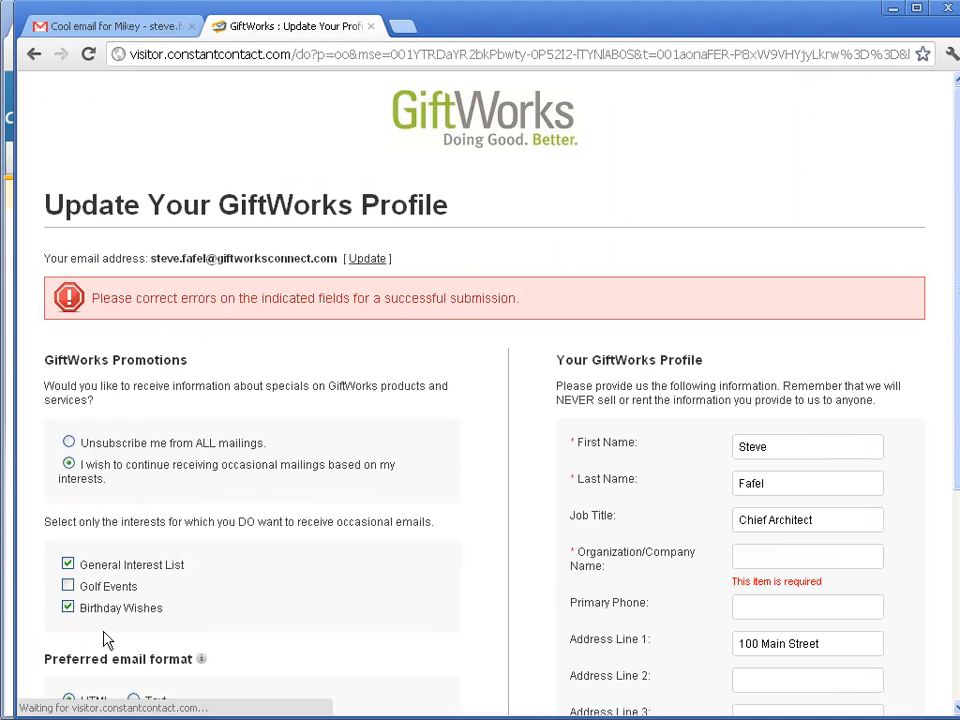
Enter GiftWorks as the required organization name and save the profile changes again
scroll(347, 476, "down", 3)
left_click(784, 276)
left_click(771, 227)
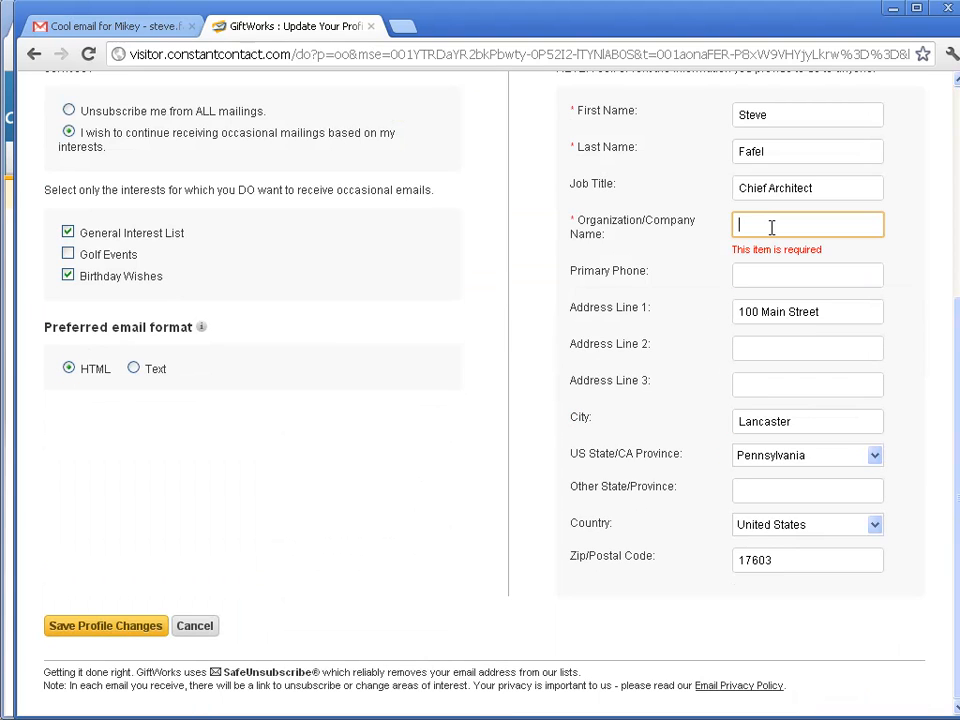
type("G")
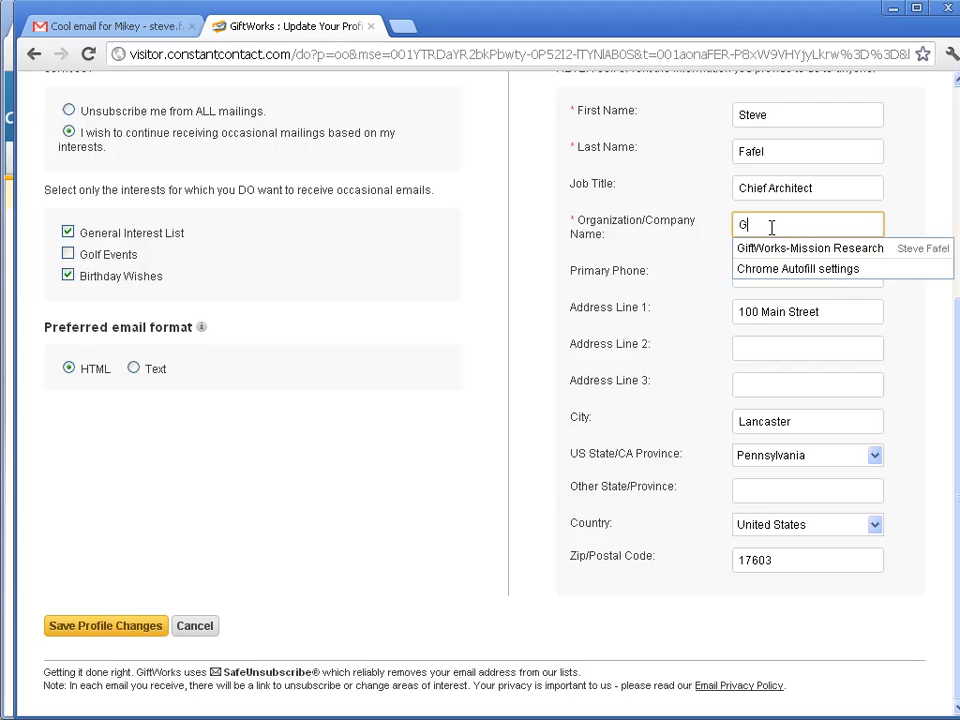
type("iftWorks")
key("Tab")
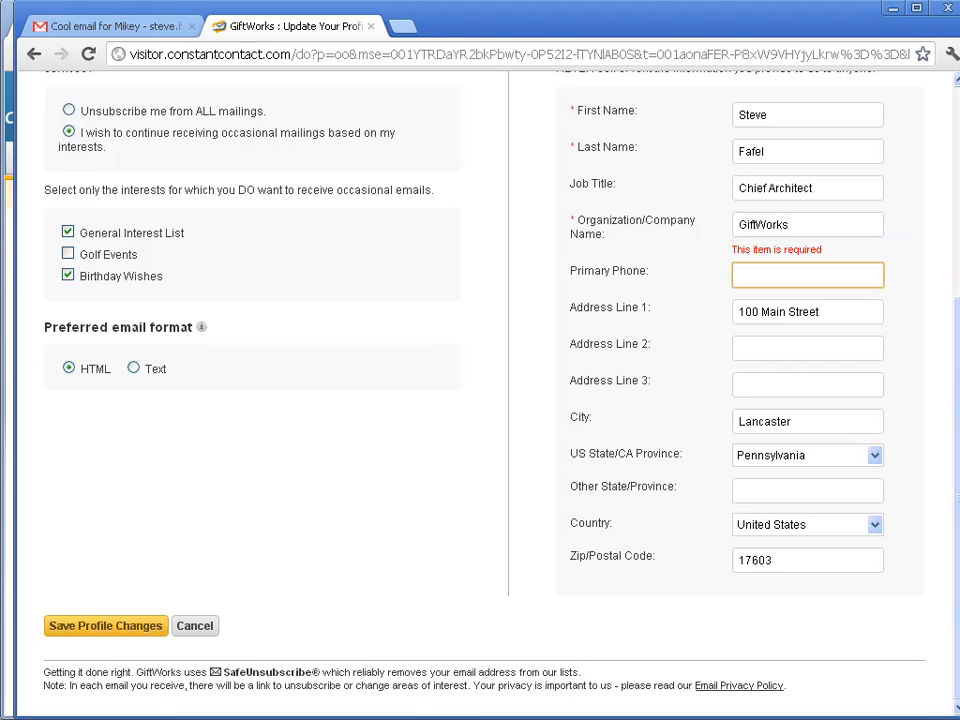
left_click(104, 628)
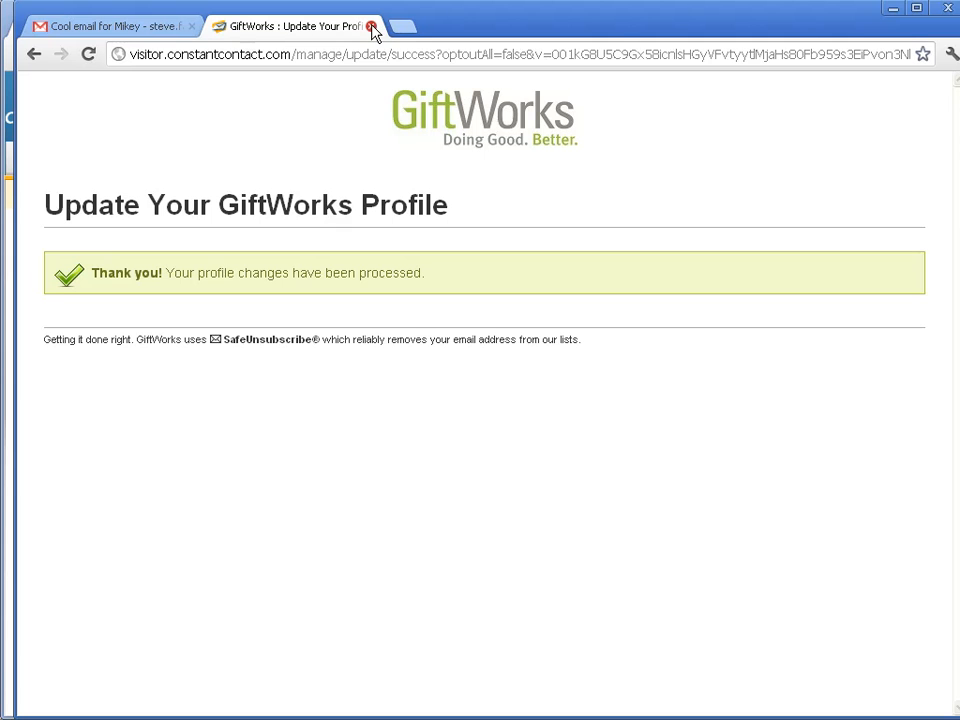
Return to the contact's details in Constant Contact and check the contact information, company information and list memberships
left_click(893, 15)
left_click(788, 114)
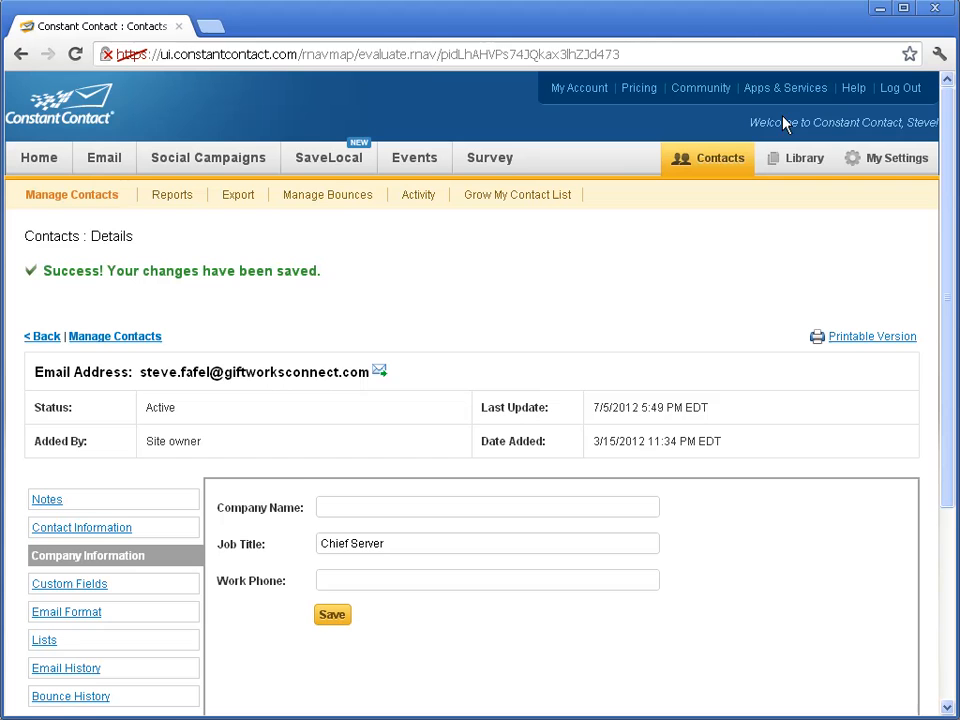
left_click(64, 529)
scroll(300, 505, "down", 3)
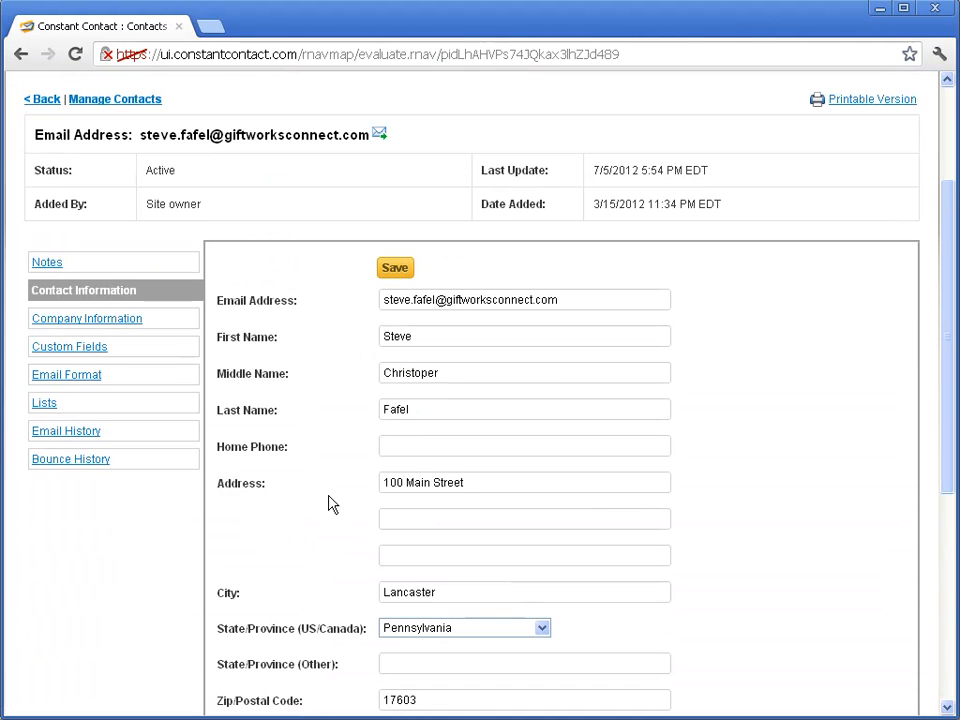
left_click(64, 325)
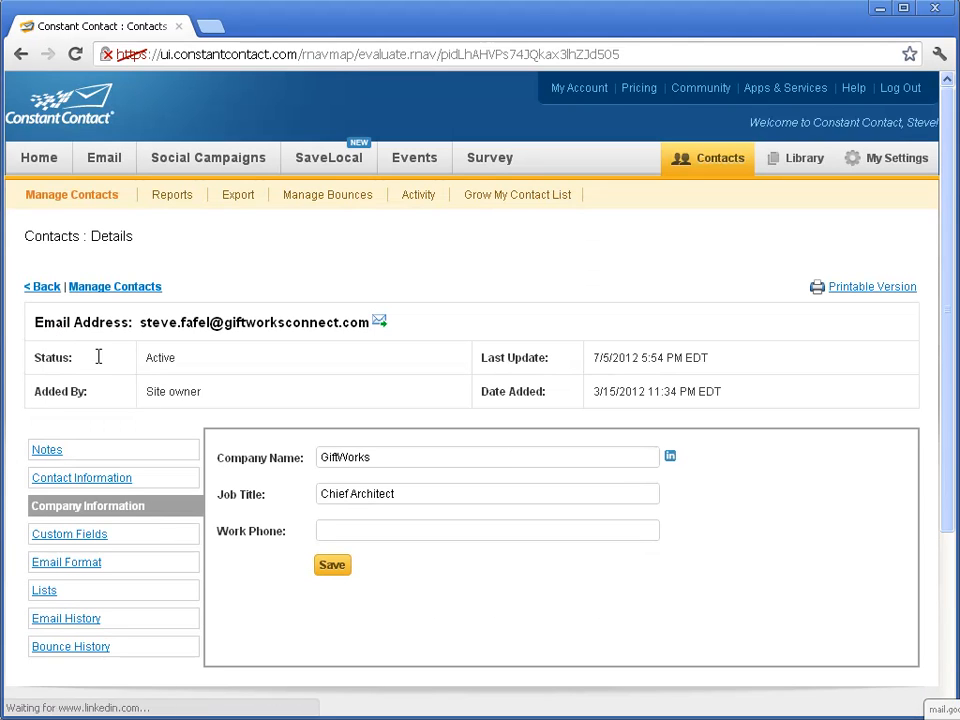
left_click_drag(326, 500, 443, 495)
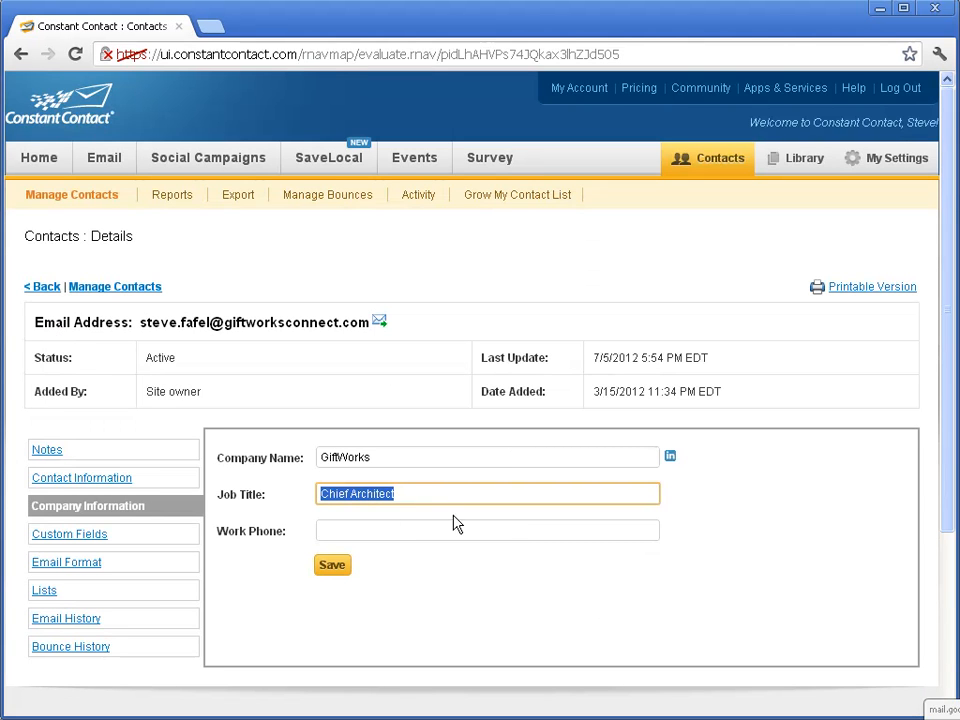
left_click(46, 590)
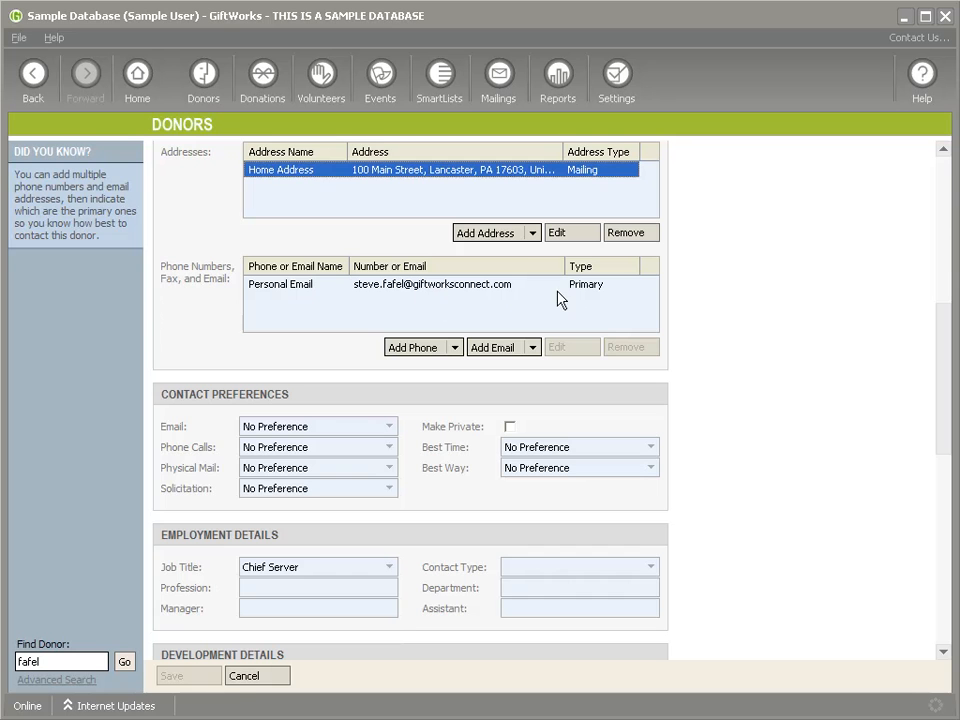
Switch to GiftWorks, open the Constant Contact integration settings and run the synchronization update
left_click(617, 78)
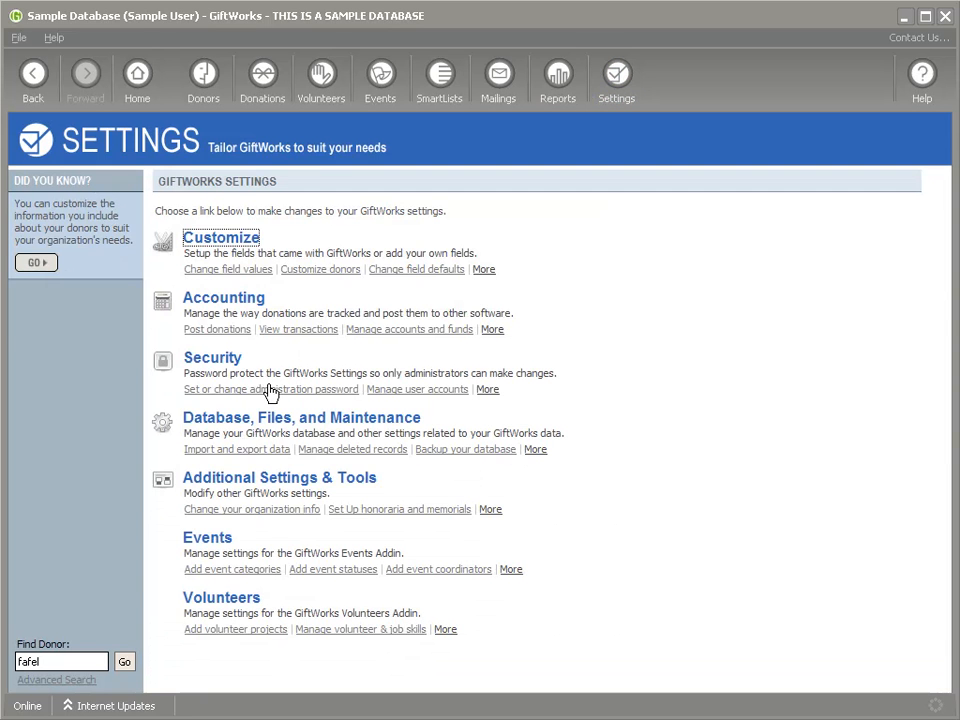
left_click(221, 480)
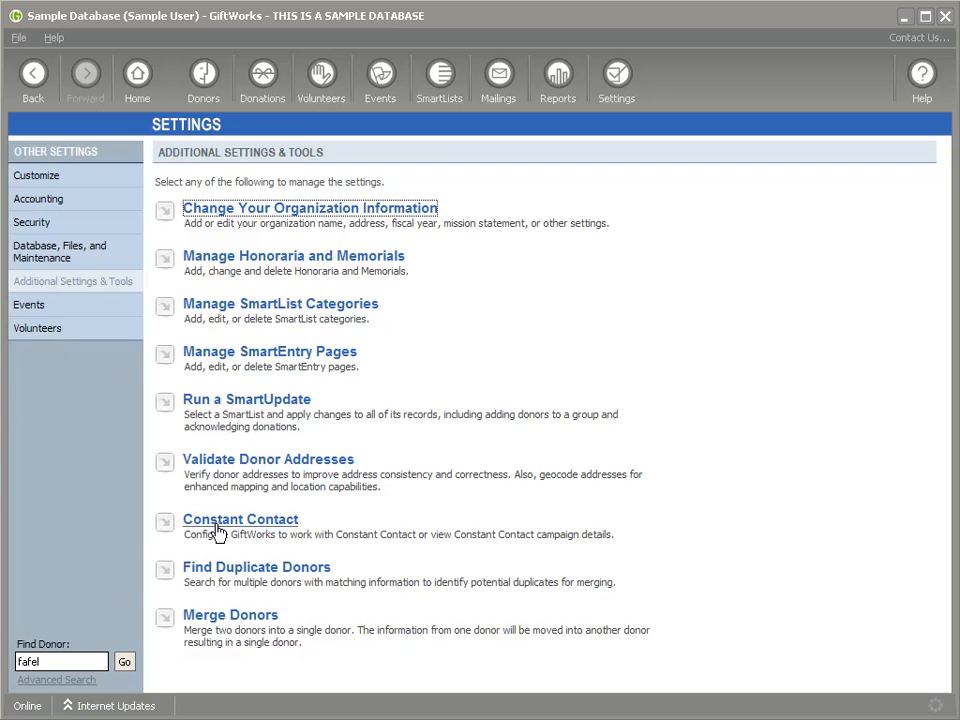
left_click(247, 521)
left_click(238, 218)
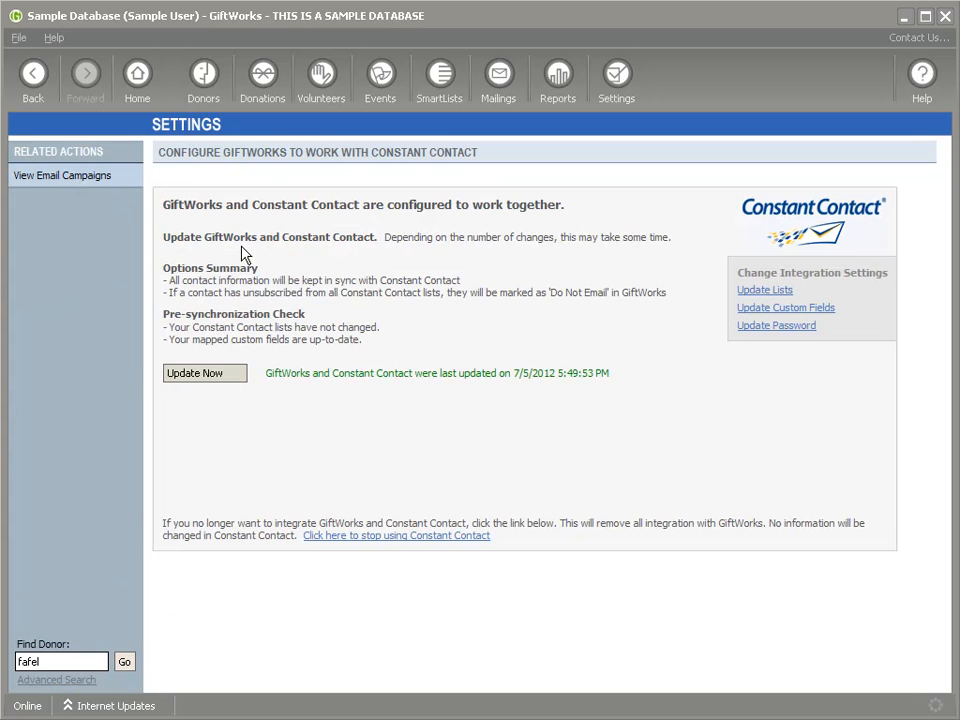
left_click(203, 372)
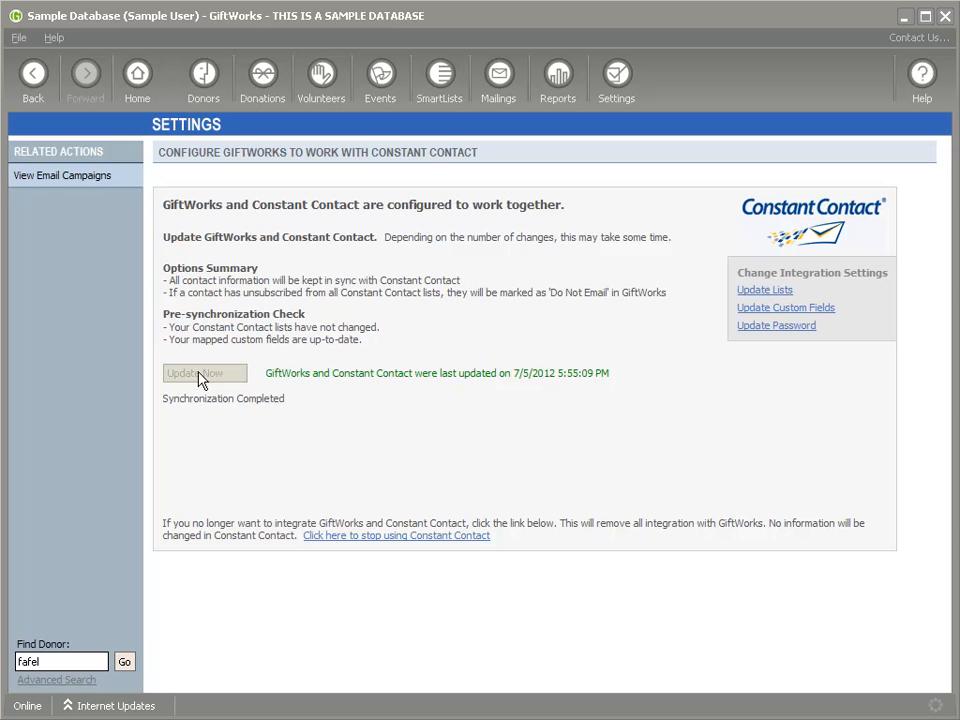
Open the donor dated 7/5/2012, check the Constant Contact lists, contact info and job title, and leave the edit form without saving
left_click(204, 78)
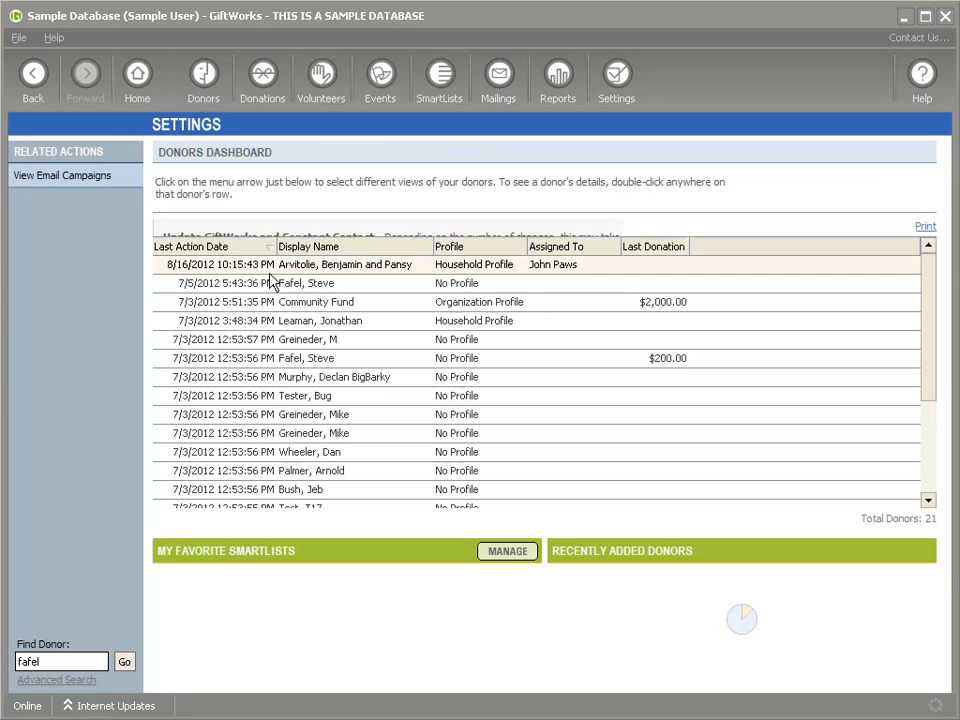
double_click(316, 287)
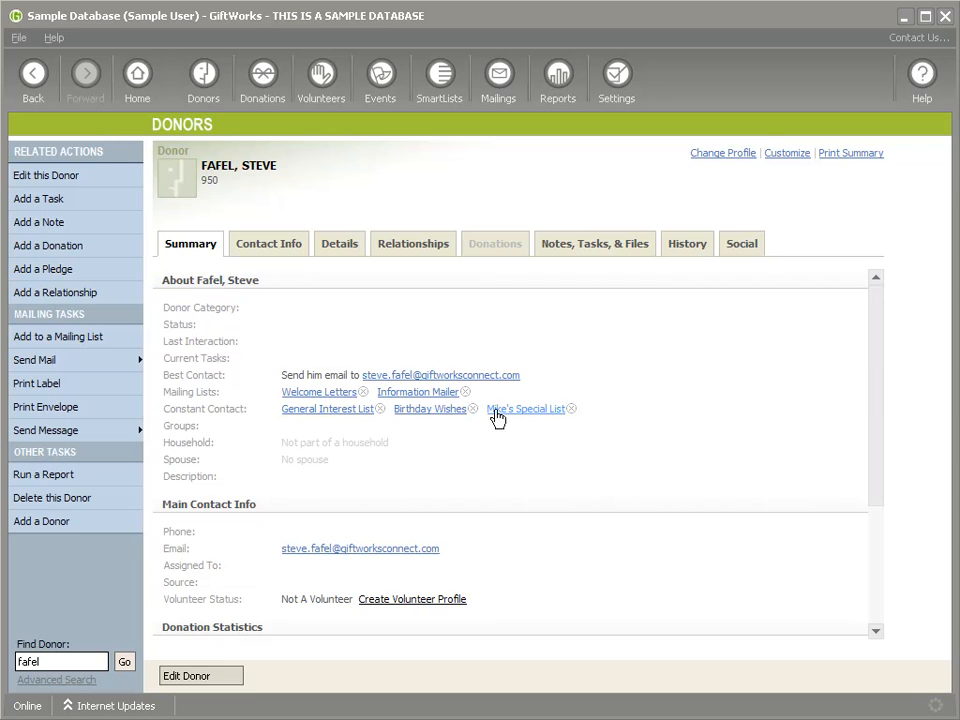
left_click(268, 247)
left_click(222, 676)
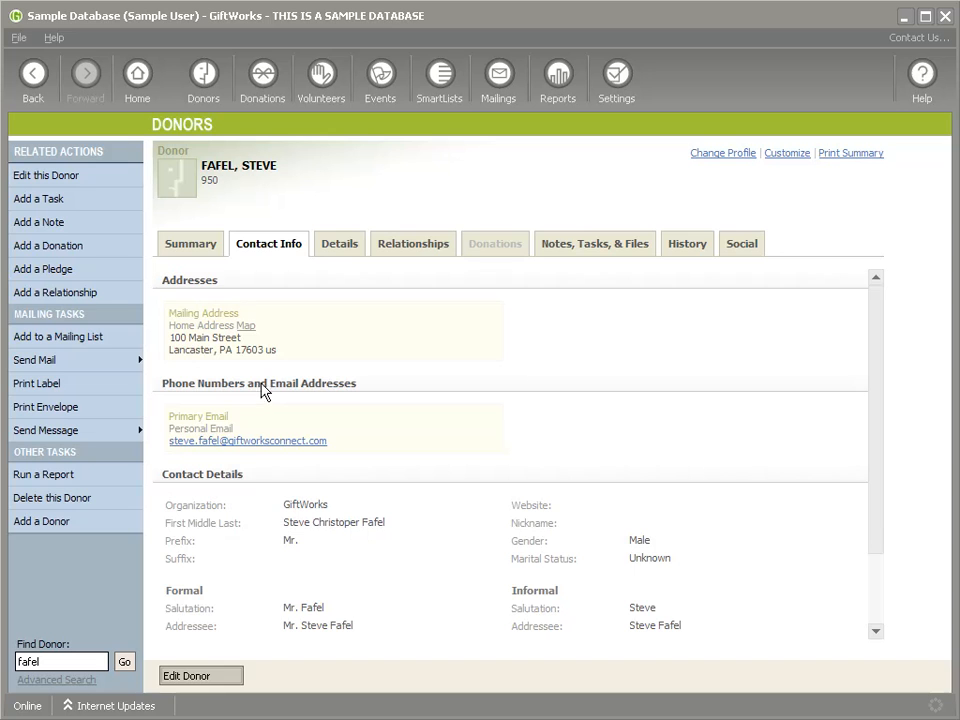
scroll(321, 399, "down", 10)
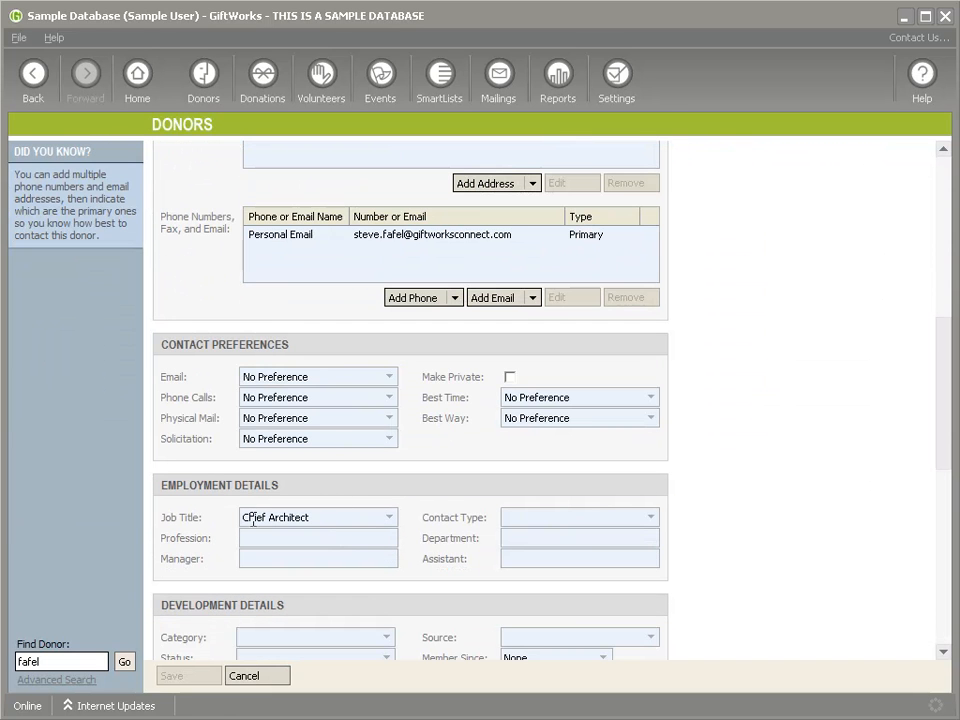
left_click(271, 677)
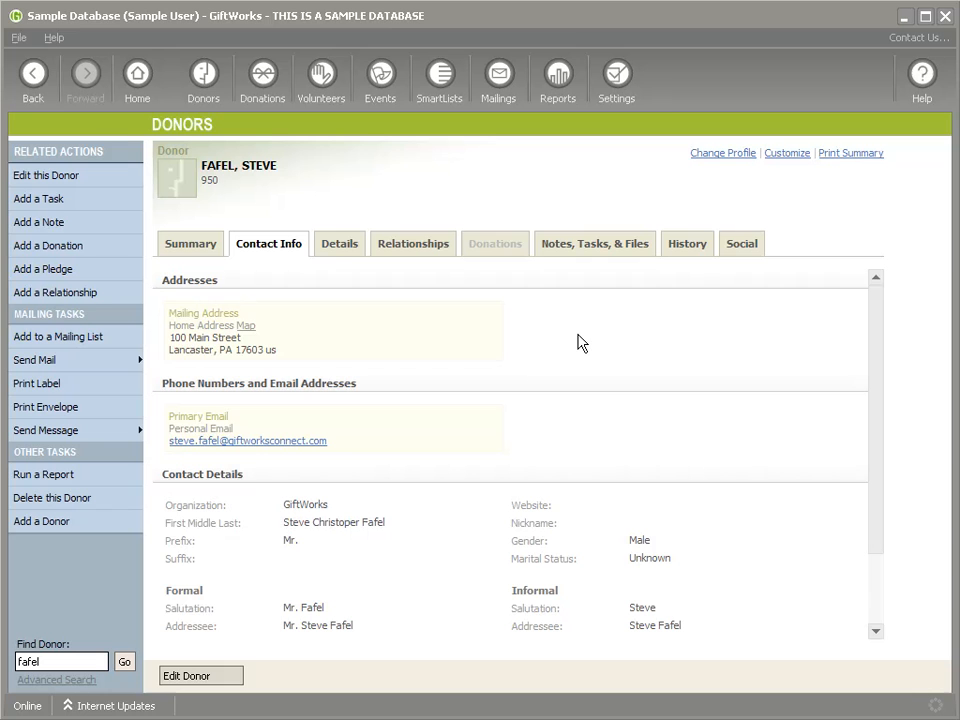
Open the donor record dated 7/3/2012 12:53:57 PM from the donors dashboard and view its social information
left_click(206, 78)
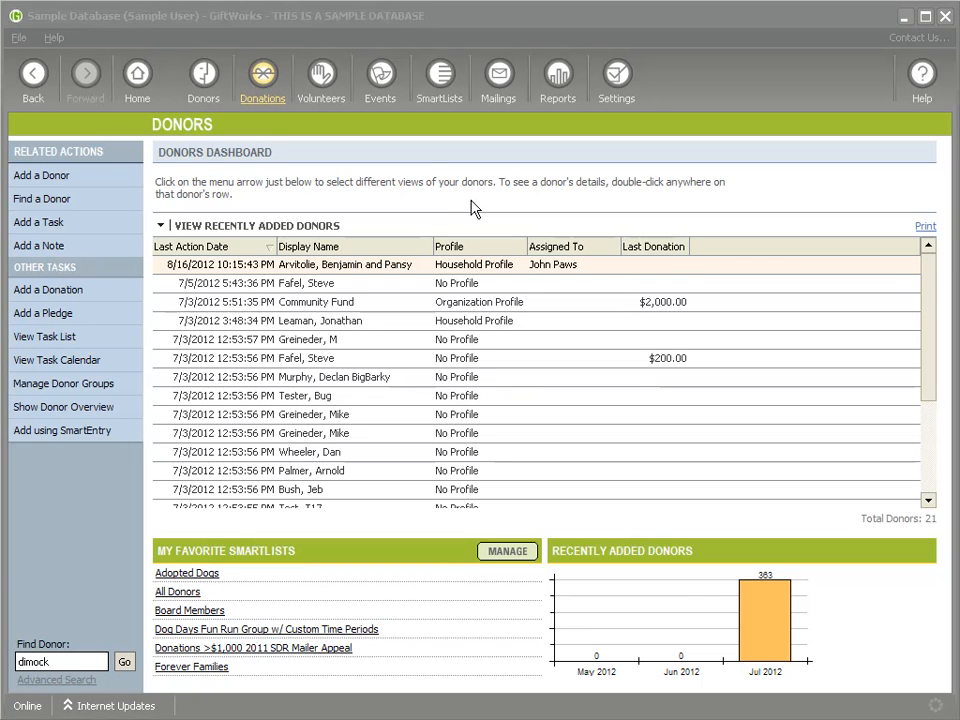
left_click(381, 345)
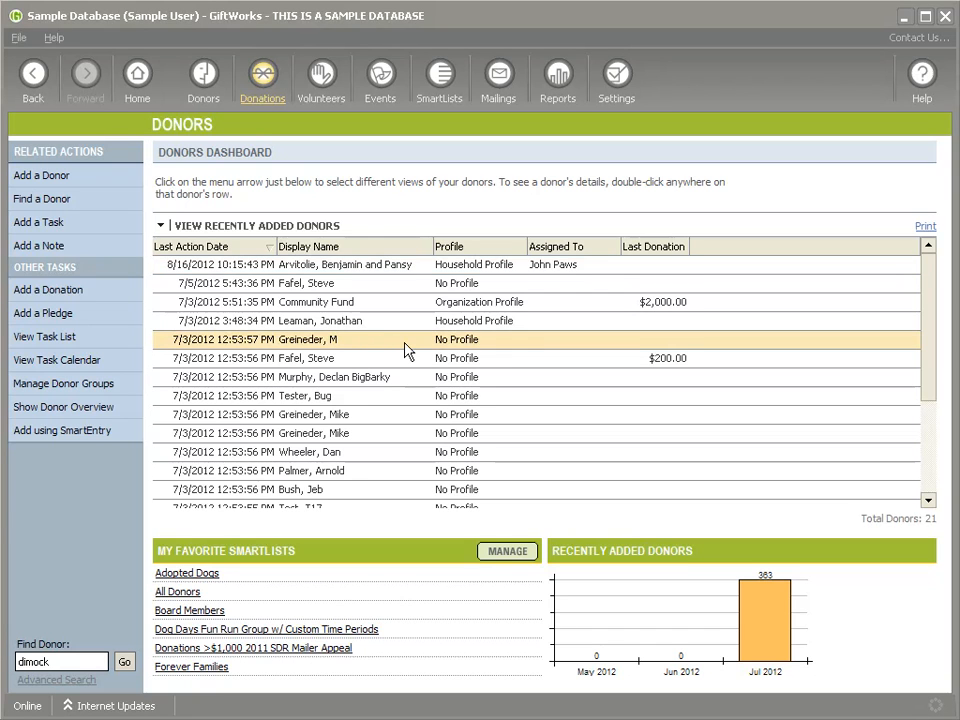
double_click(406, 344)
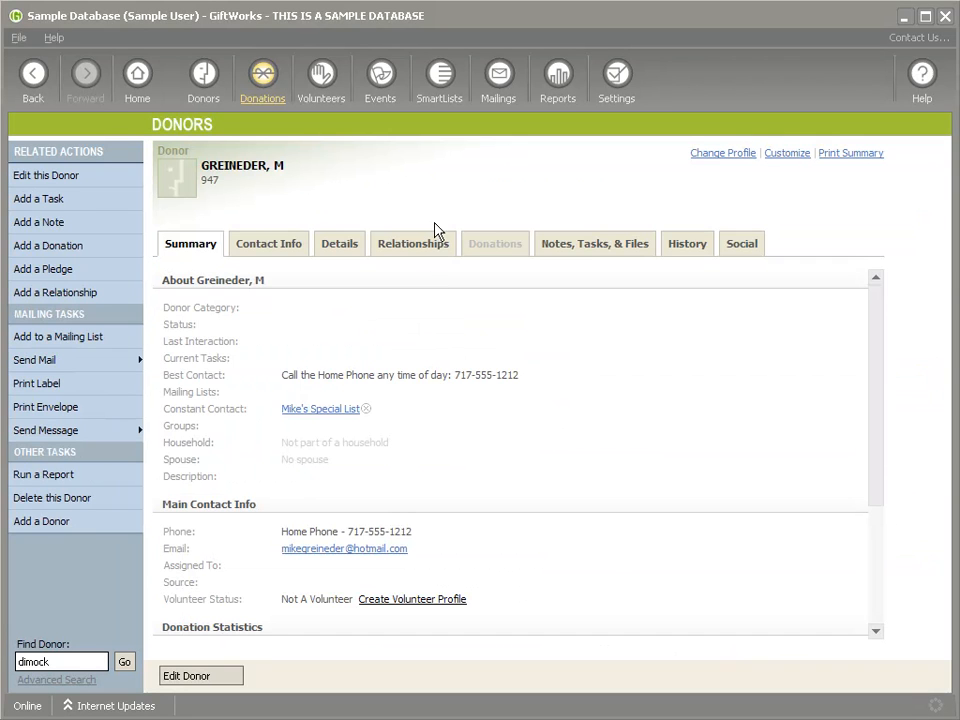
left_click(745, 247)
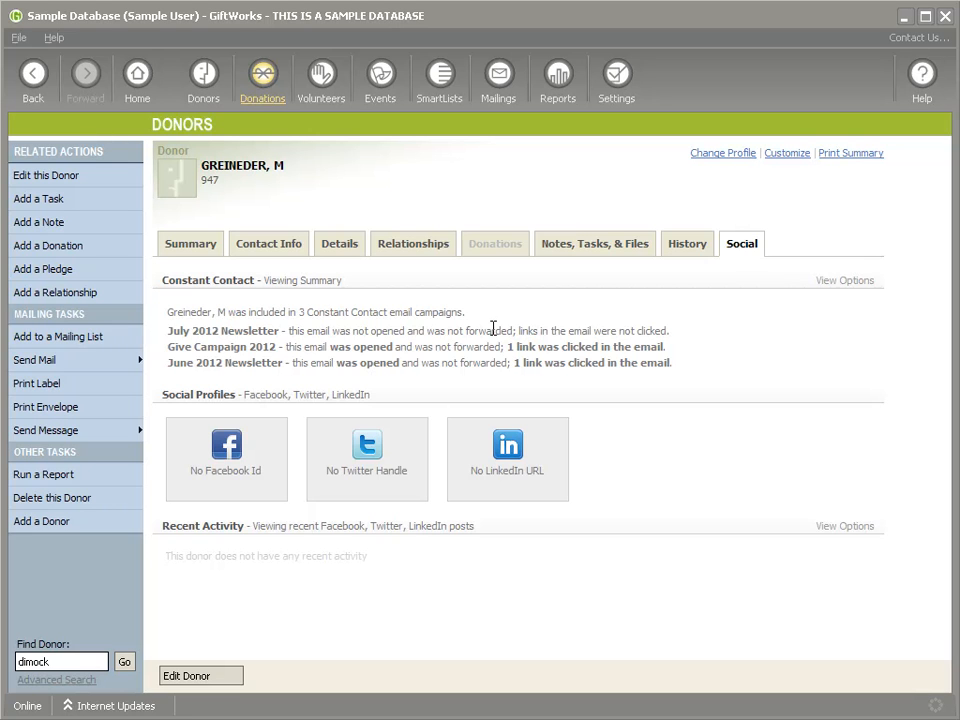
View the donor's Constant Contact campaign sends, followed by the email link clicks
left_click(842, 282)
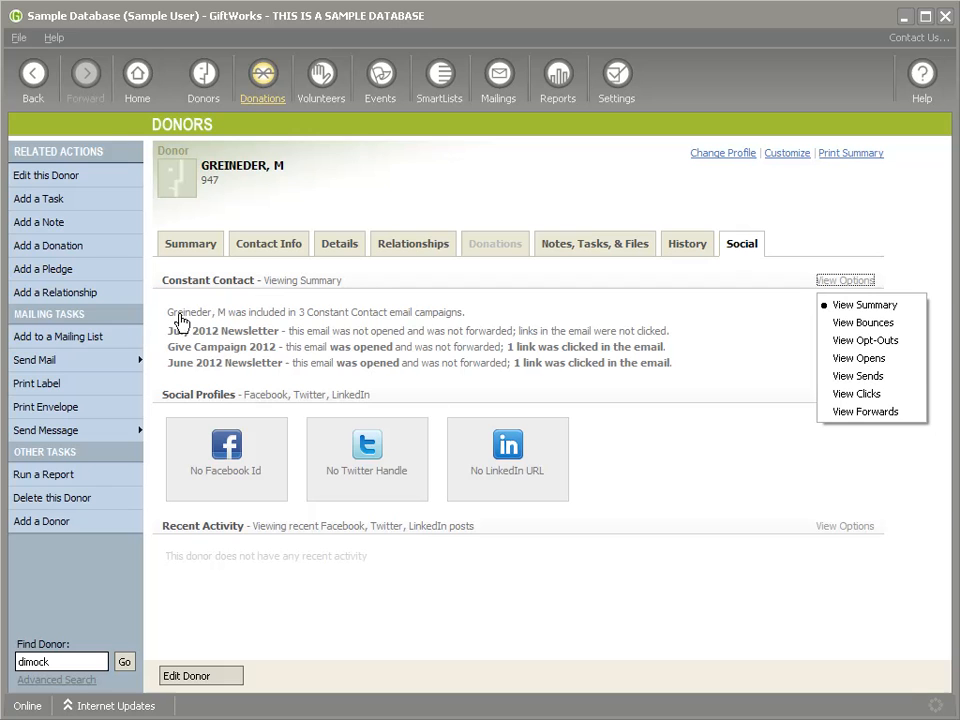
left_click(883, 377)
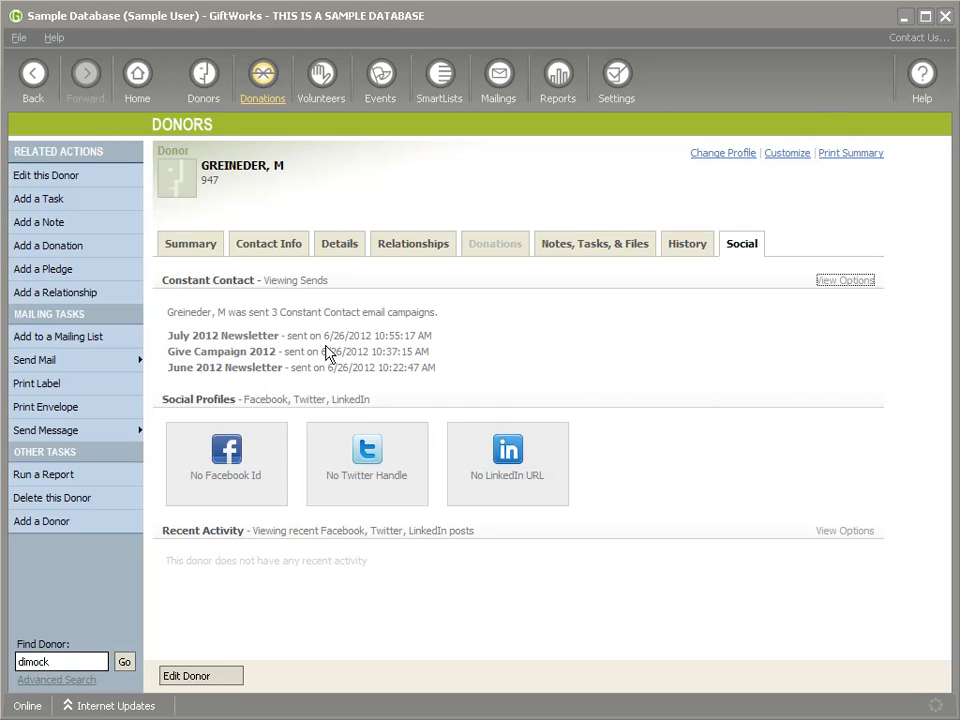
left_click(858, 281)
left_click(875, 395)
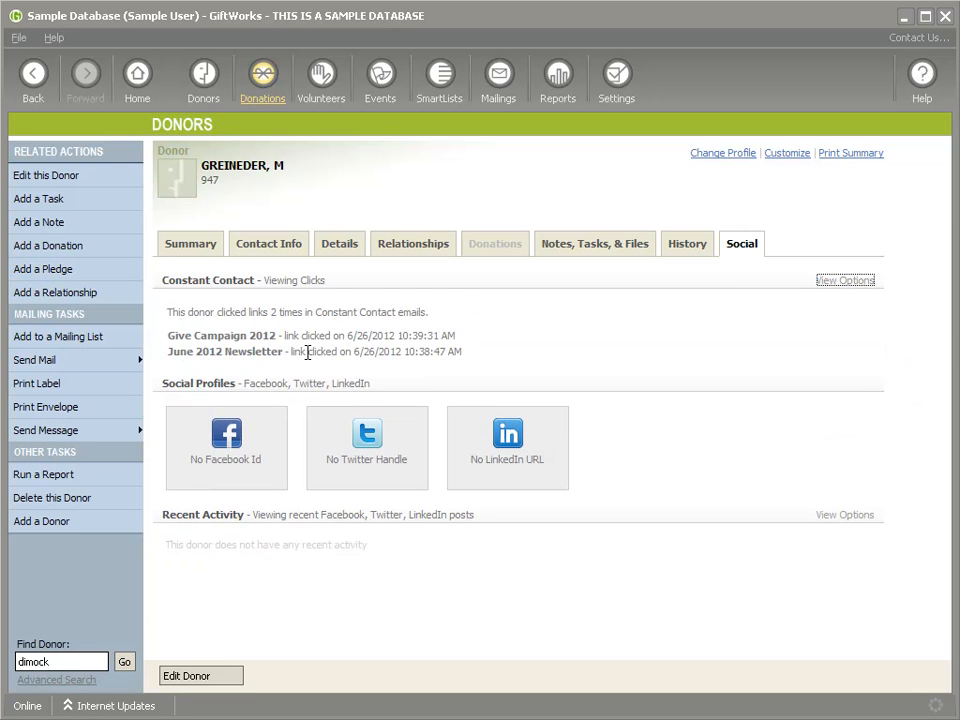
View the summary of the donor's Constant Contact email campaigns
left_click(855, 285)
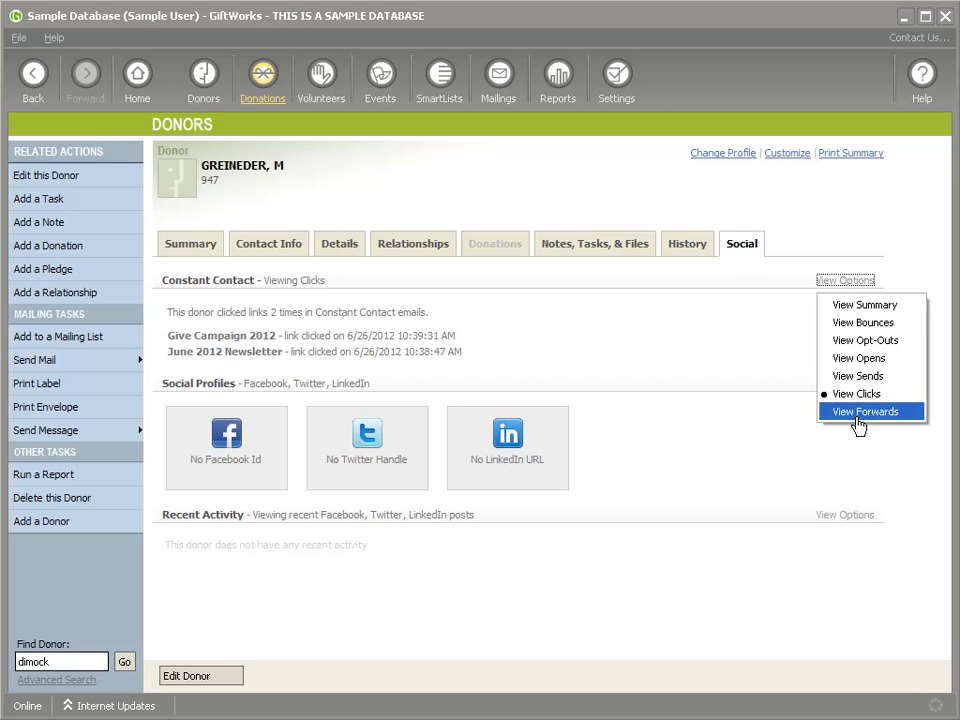
left_click(622, 348)
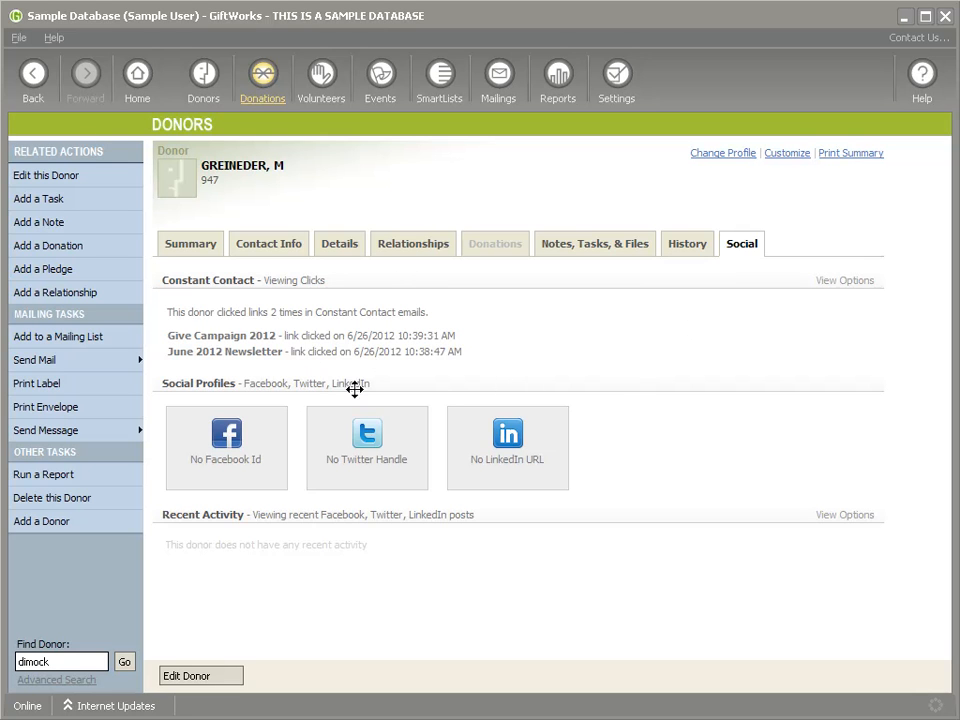
left_click(840, 281)
left_click(843, 307)
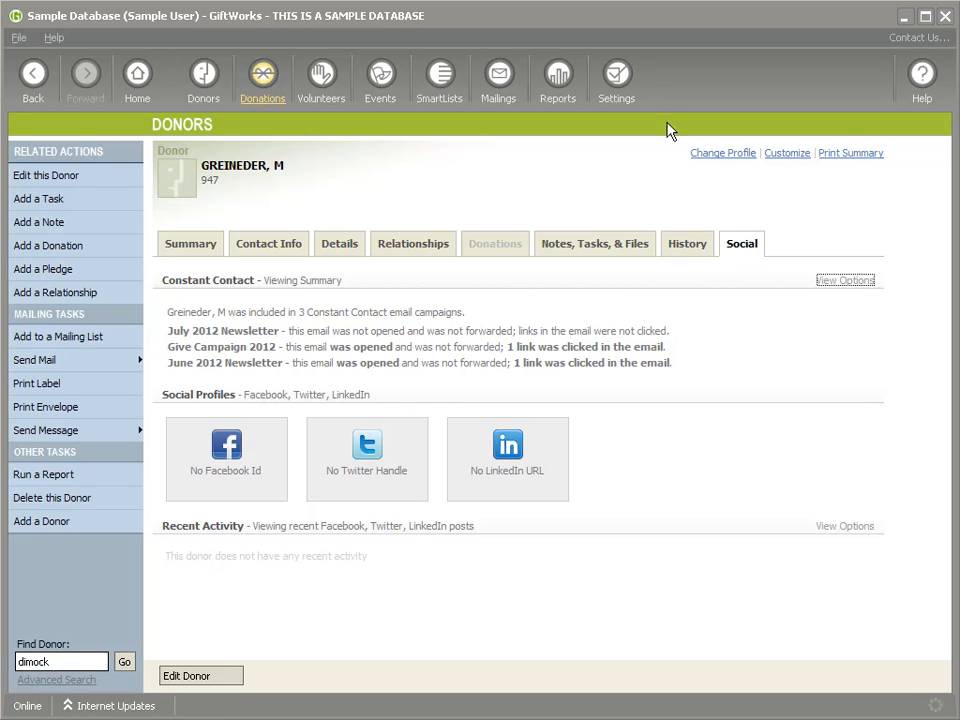
Open the Constant Contact additional settings and view the list of email campaigns
left_click(610, 84)
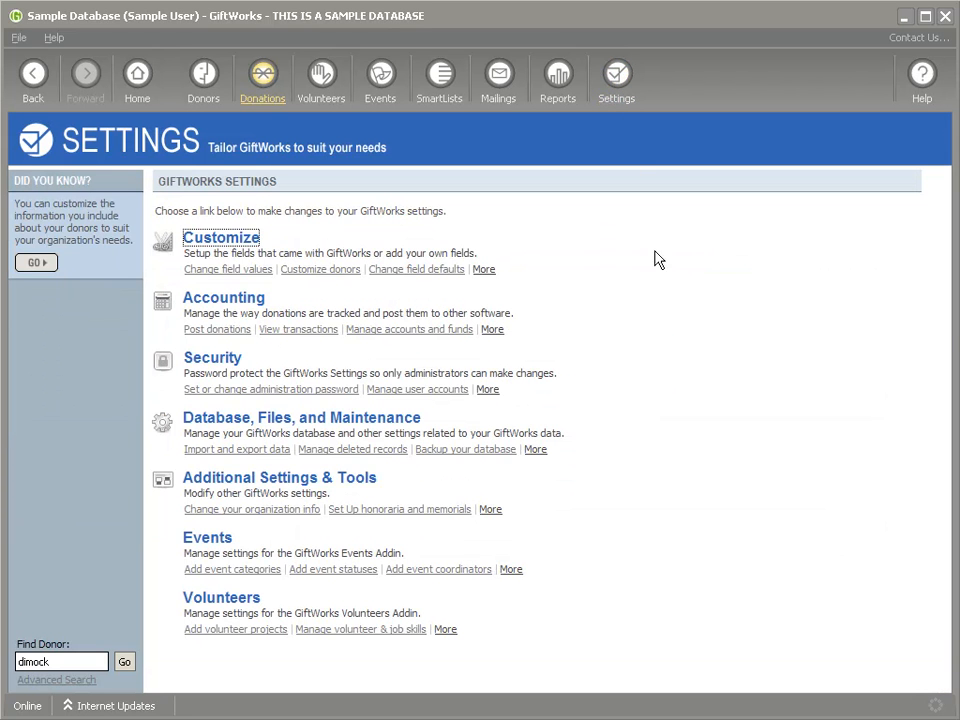
left_click(316, 484)
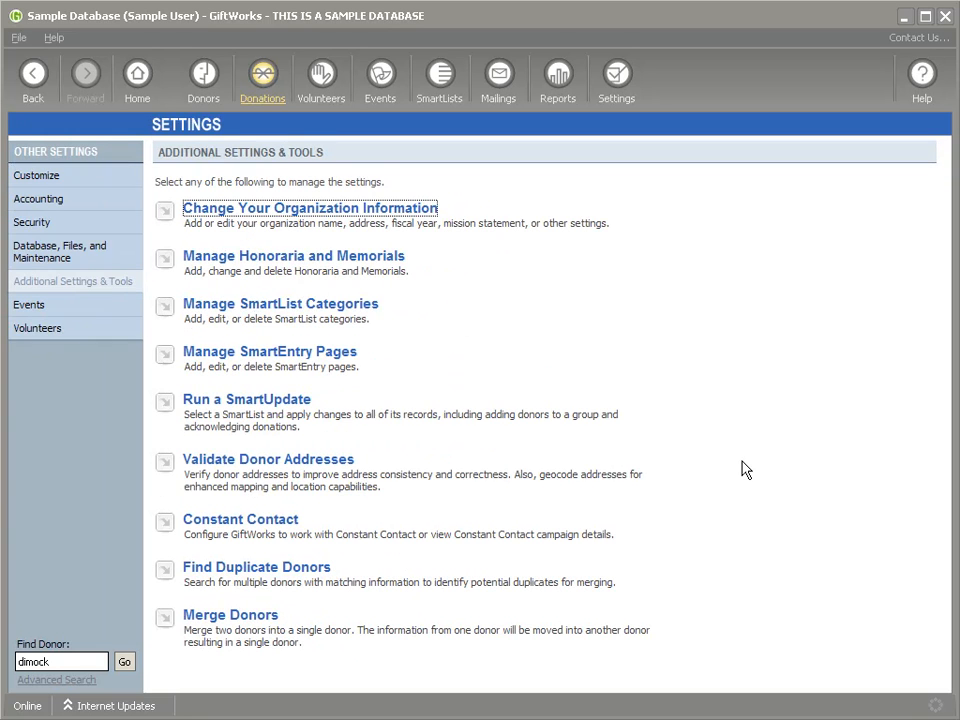
left_click(258, 522)
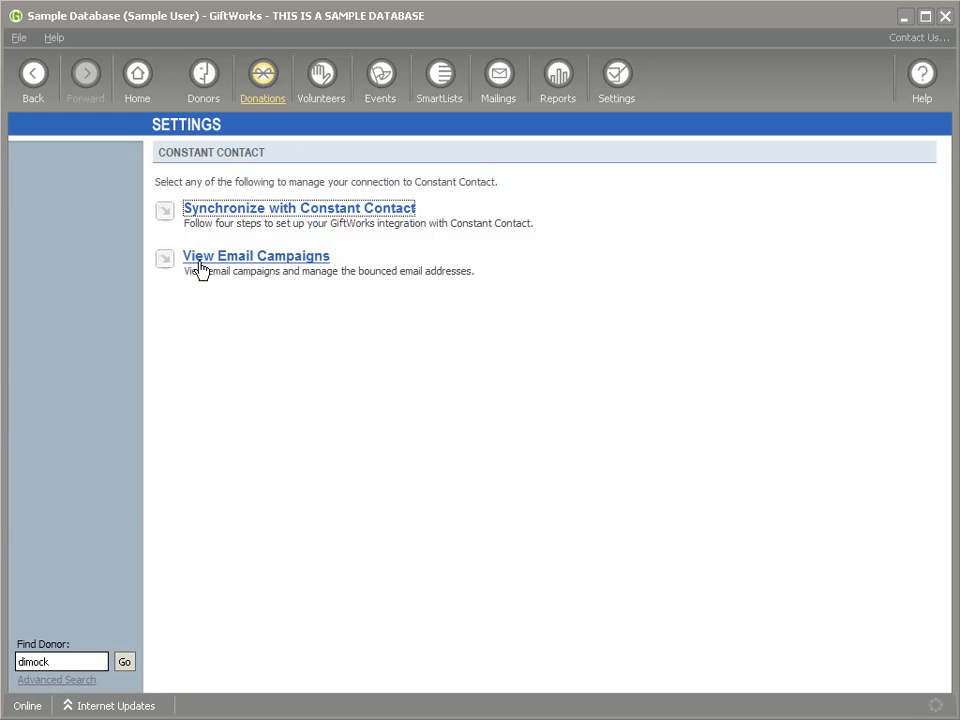
left_click(272, 262)
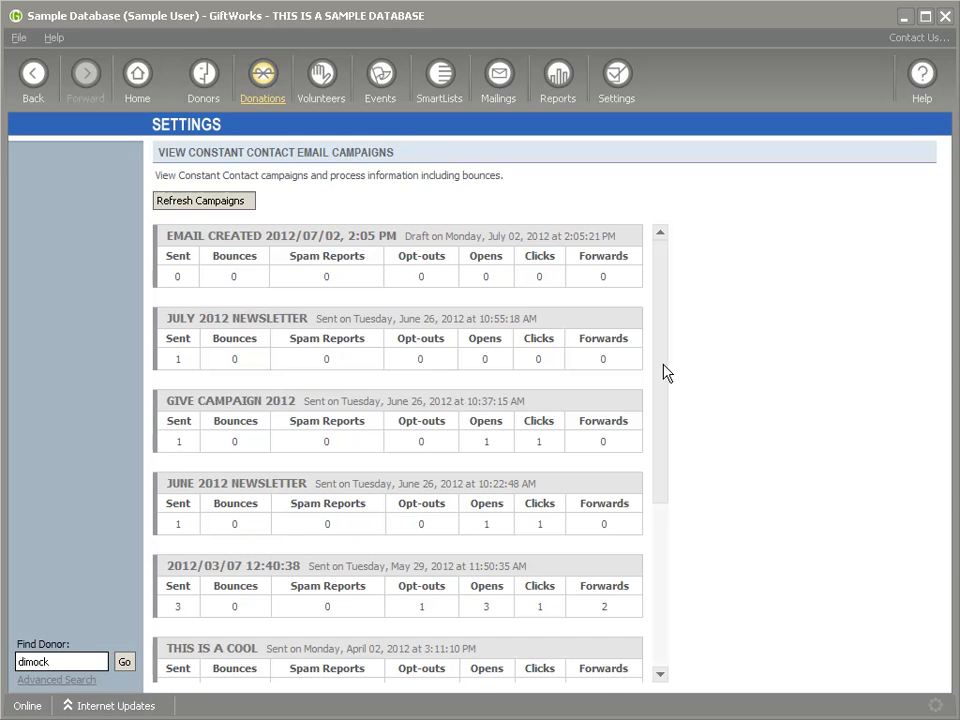
Examine the draft, July 2012 Newsletter, Give Campaign 2012 and June 2012 Newsletter campaigns, including the June newsletter's sent and bounce figures
left_click_drag(166, 236, 399, 234)
left_click_drag(167, 319, 341, 318)
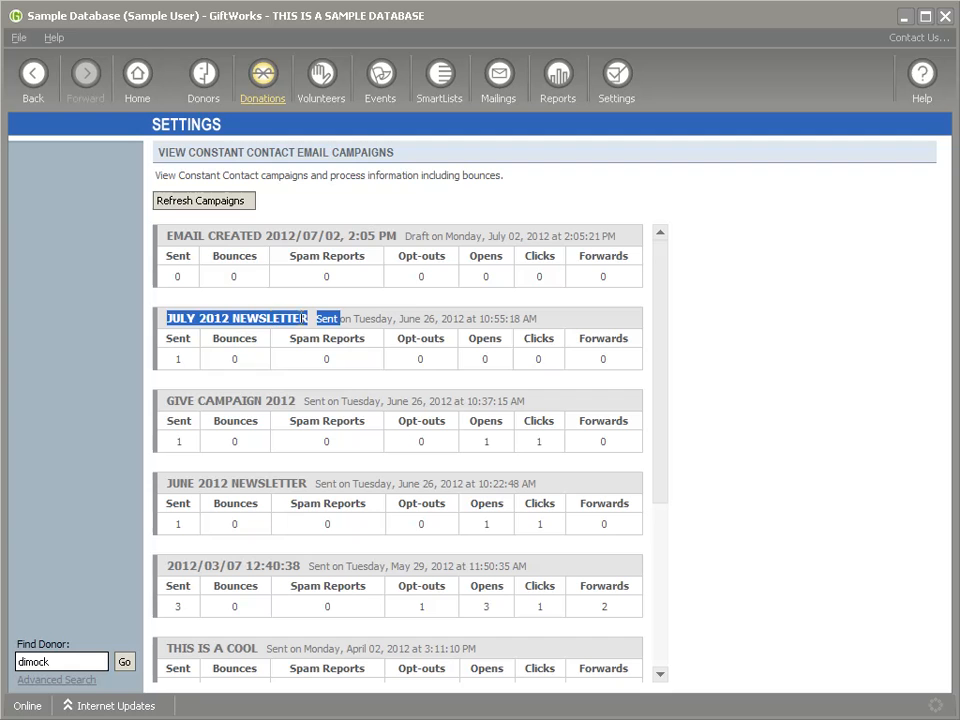
left_click_drag(167, 401, 327, 401)
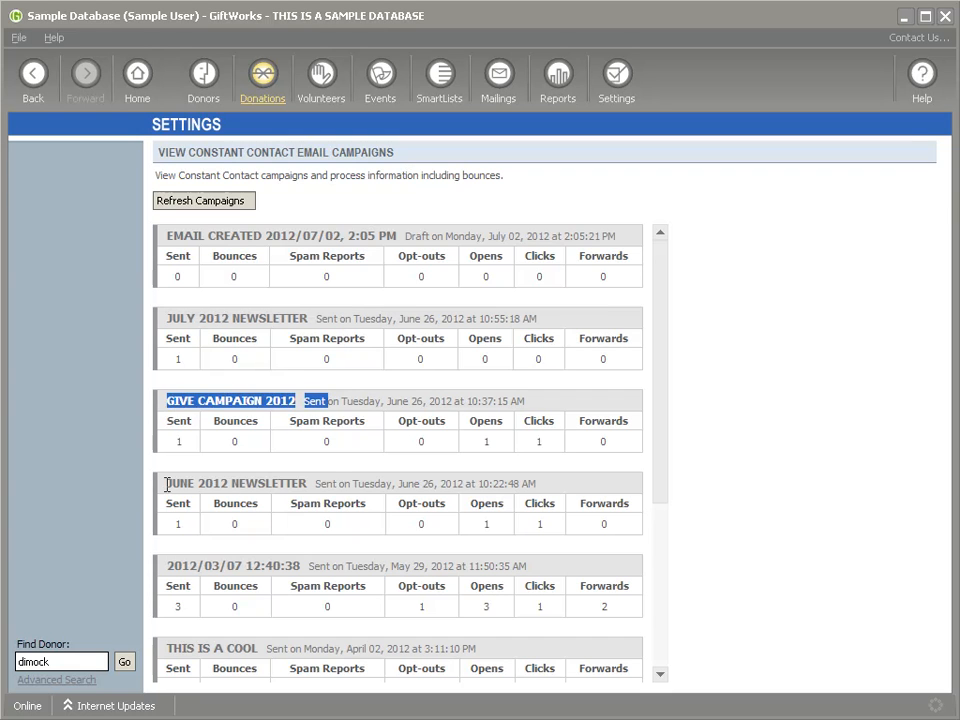
left_click_drag(167, 484, 300, 492)
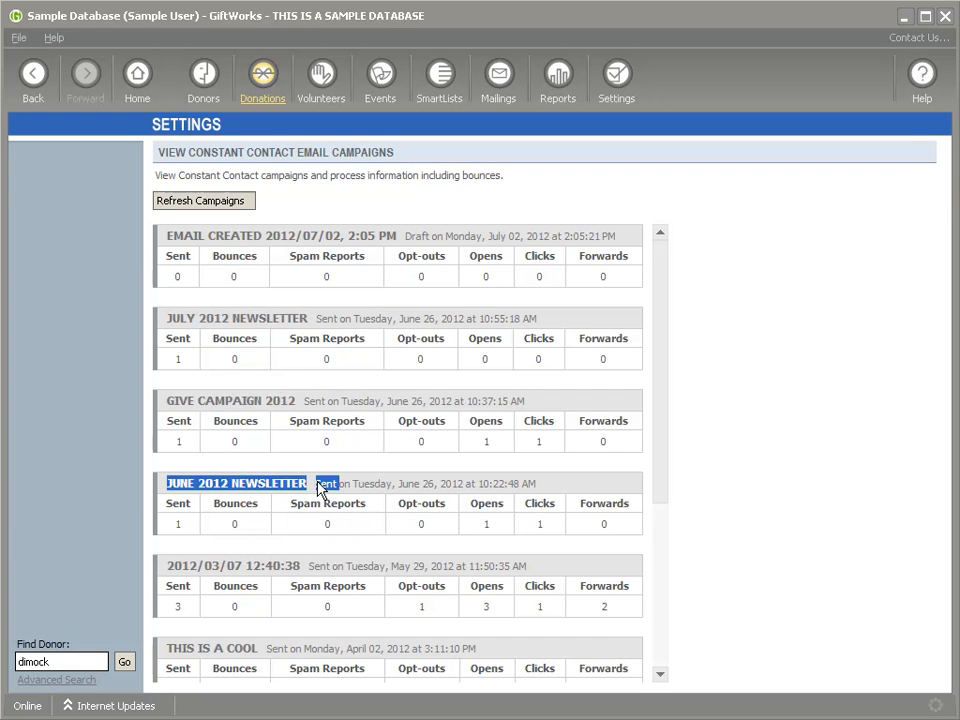
scroll(318, 489, "down", 3)
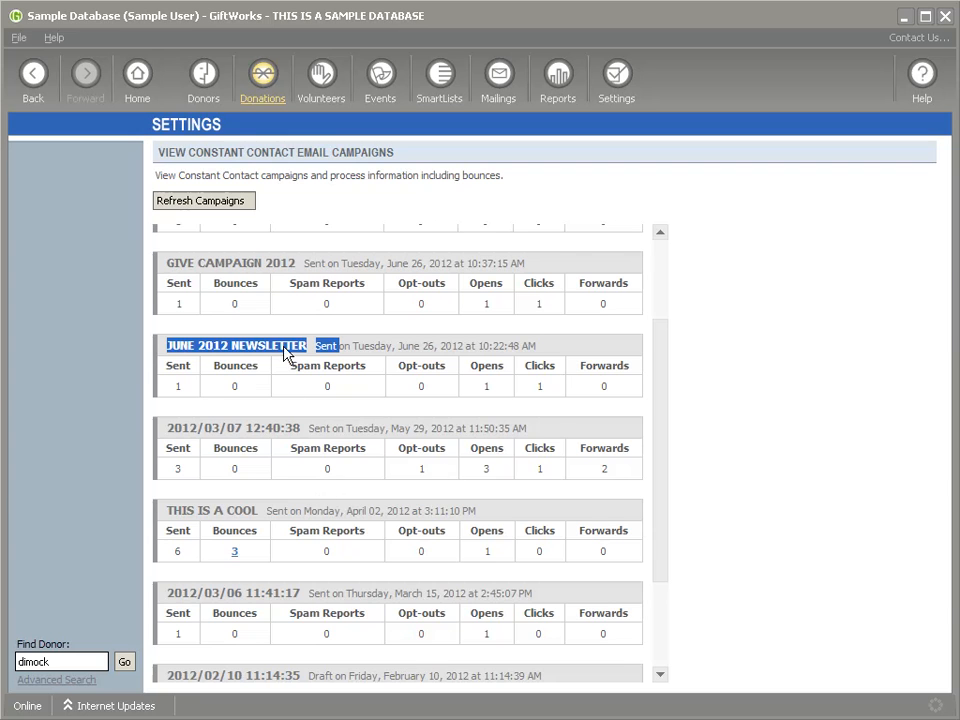
scroll(285, 354, "up", 3)
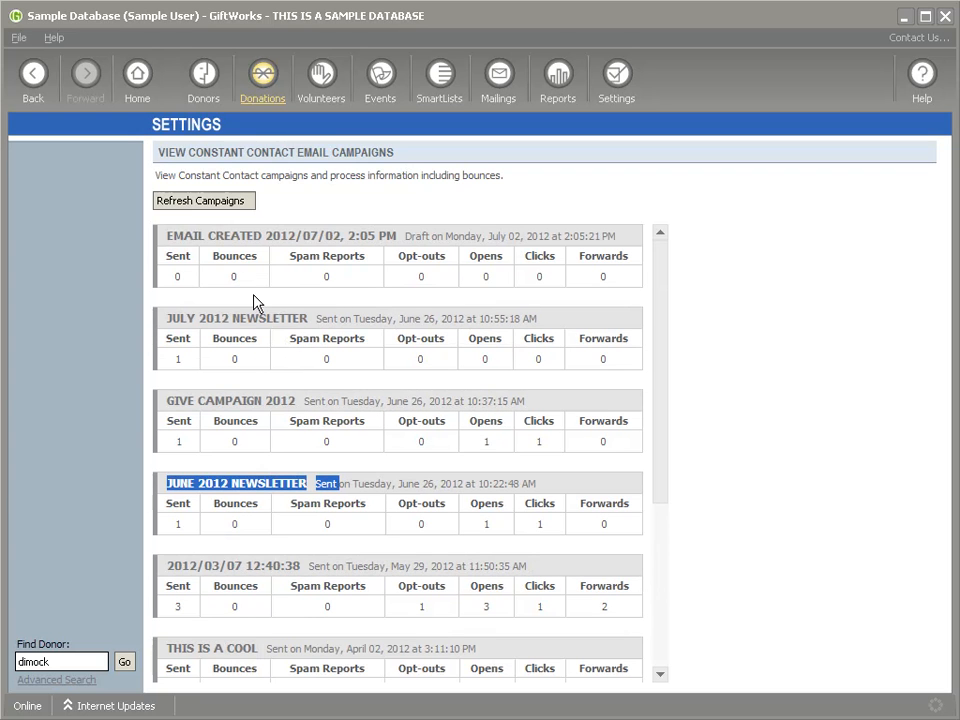
double_click(177, 503)
left_click_drag(219, 505, 260, 505)
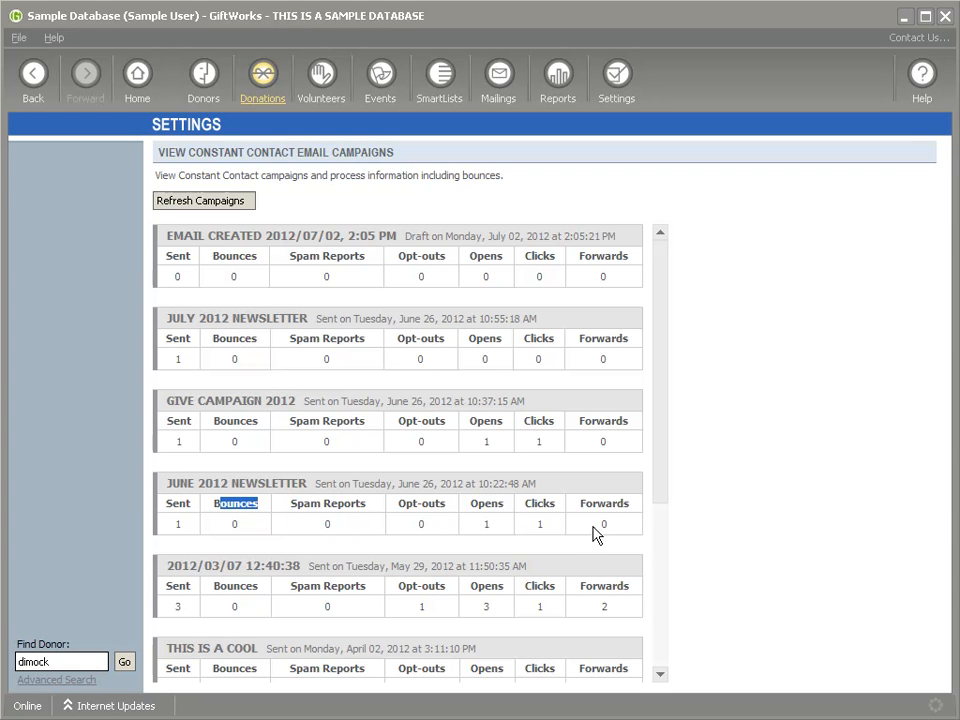
Open the bounced emails of the THIS IS A COOL campaign for processing
scroll(664, 478, "down", 3)
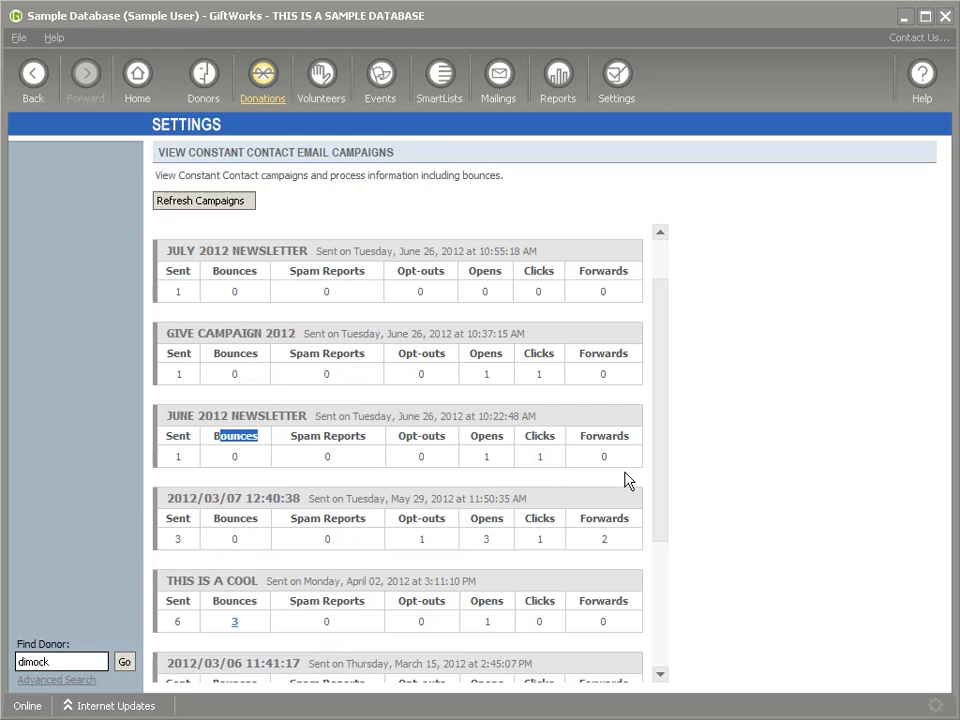
scroll(665, 476, "down", 1)
scroll(664, 530, "down", 5)
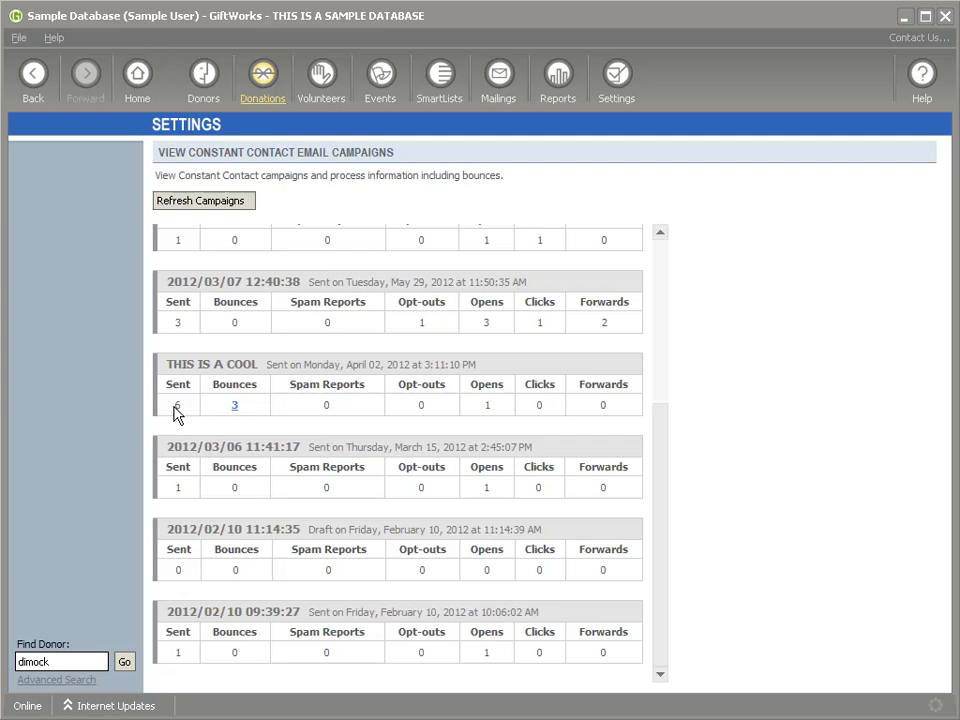
left_click(235, 405)
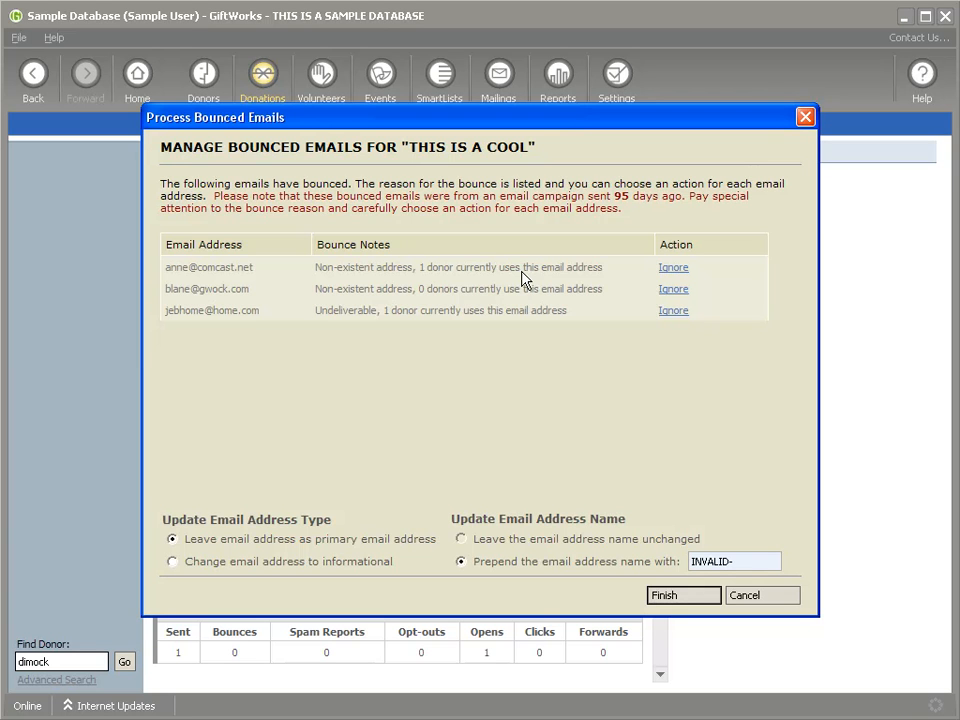
Set the first bounced address's action to Update email address and the text prepended to the email address name to "BAD EMAIL -"
left_click(682, 271)
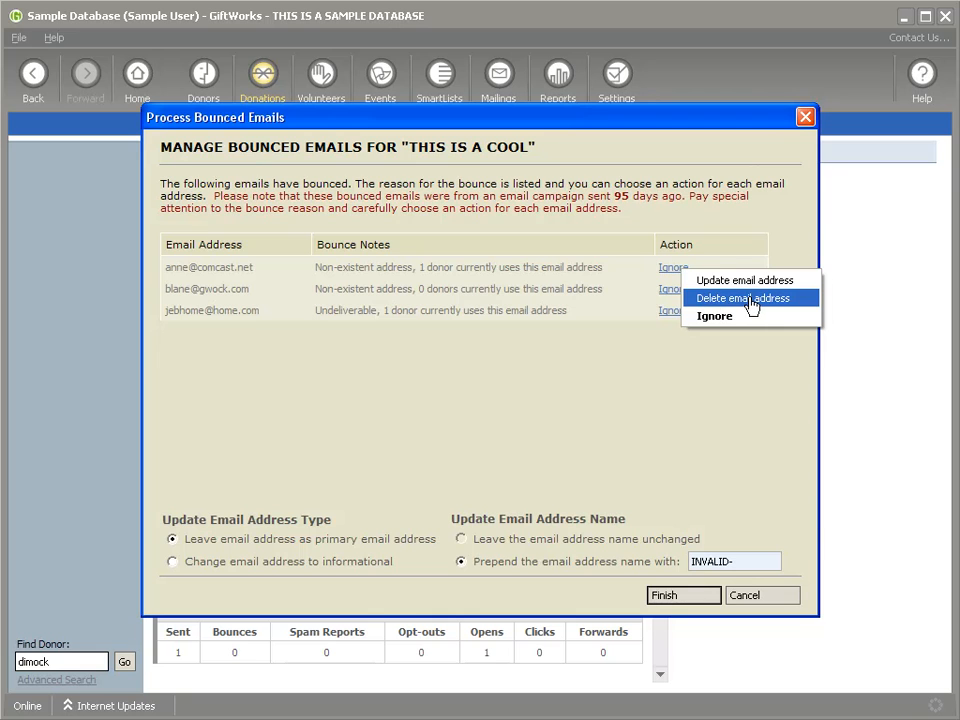
left_click(613, 262)
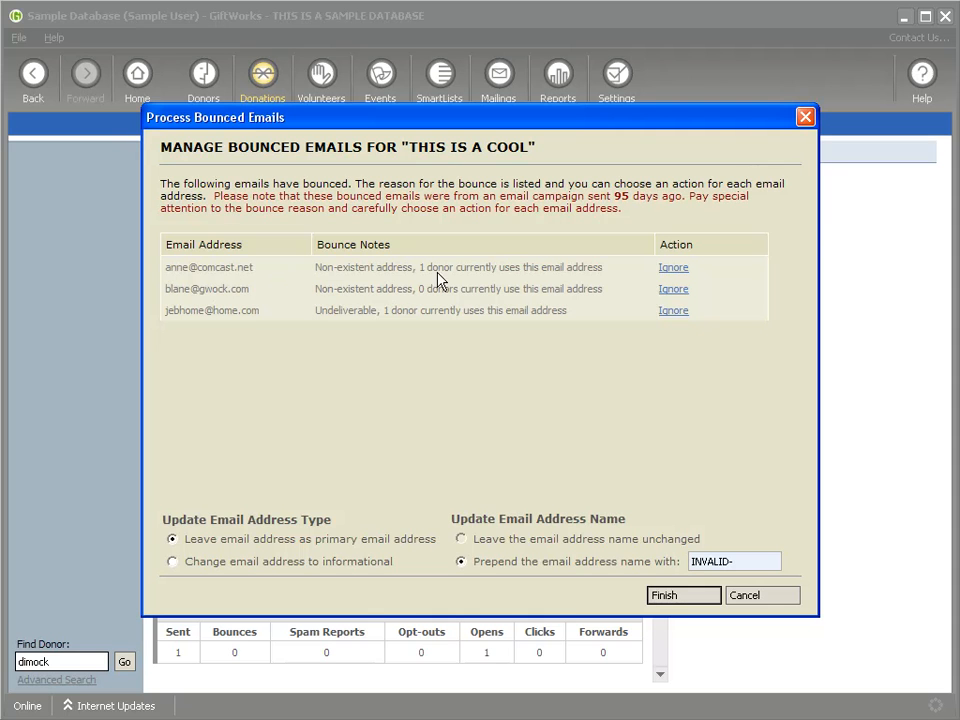
left_click(672, 271)
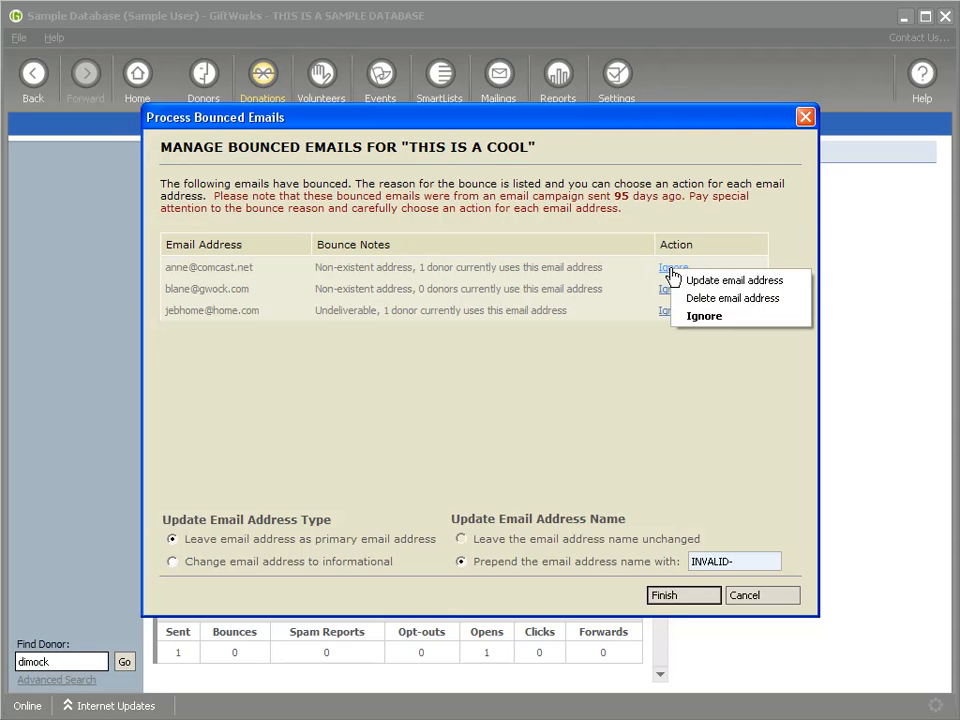
left_click(762, 282)
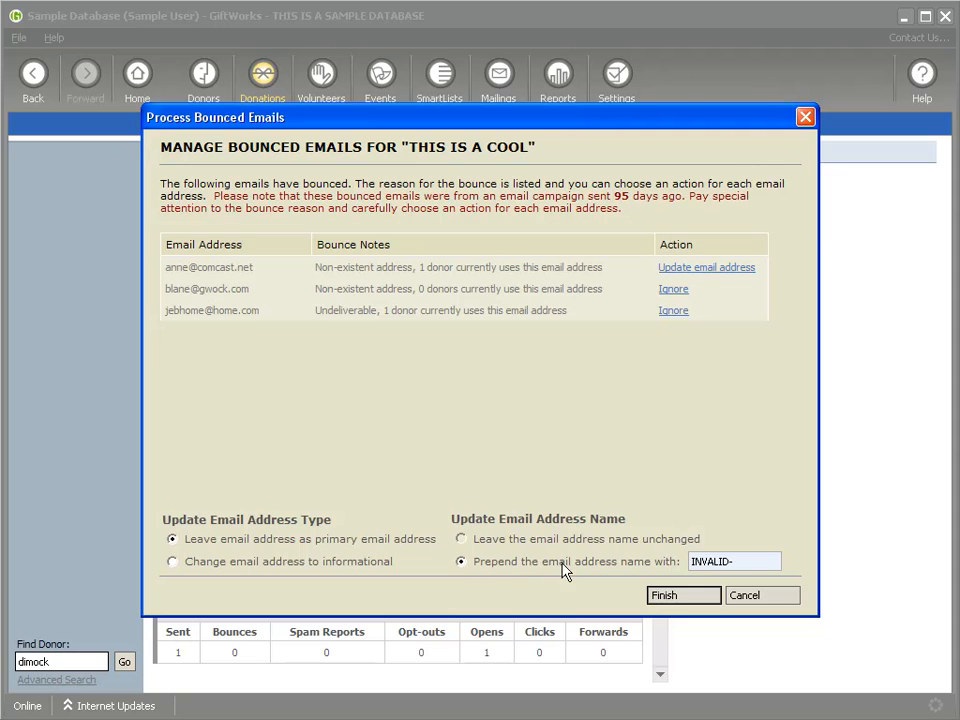
left_click_drag(757, 564, 686, 564)
type("BAD EMAIL -")
left_click(673, 312)
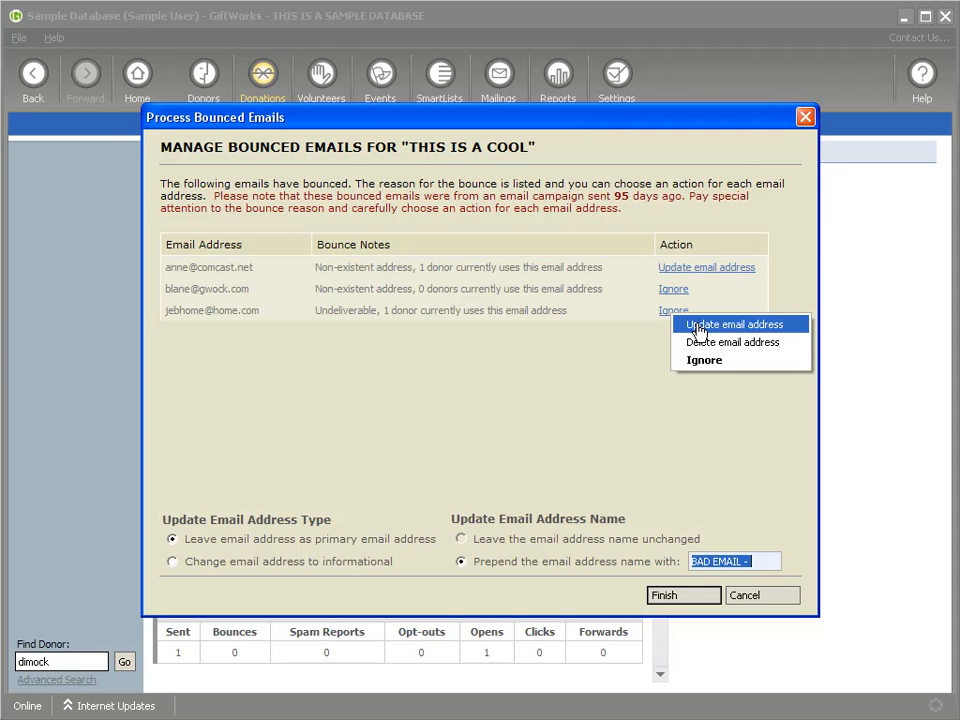
left_click(599, 415)
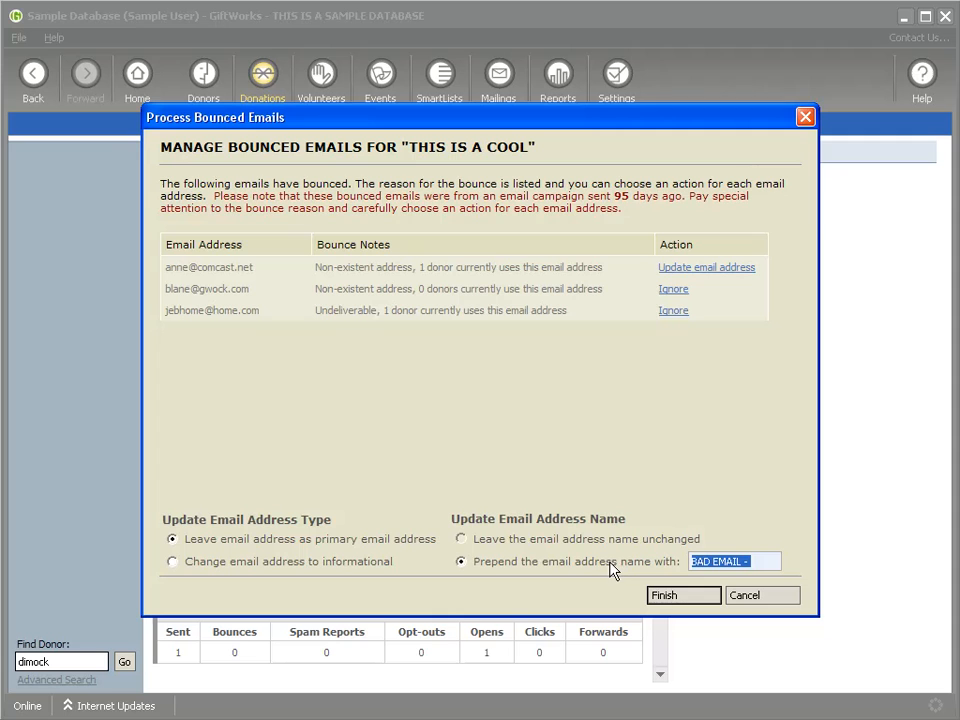
left_click(174, 563)
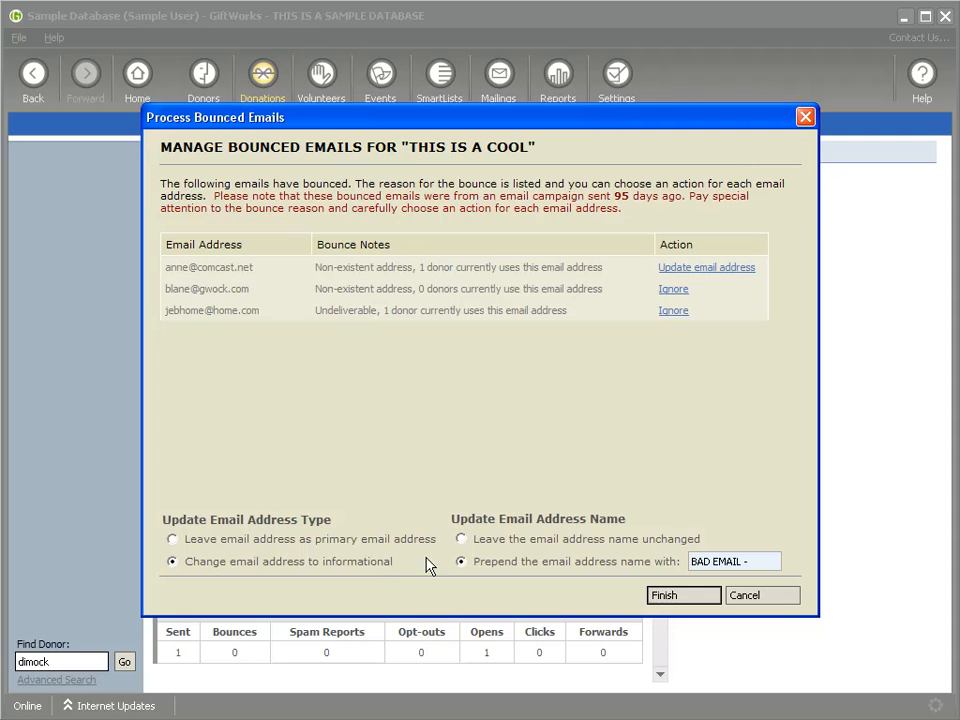
left_click(461, 541)
left_click(462, 563)
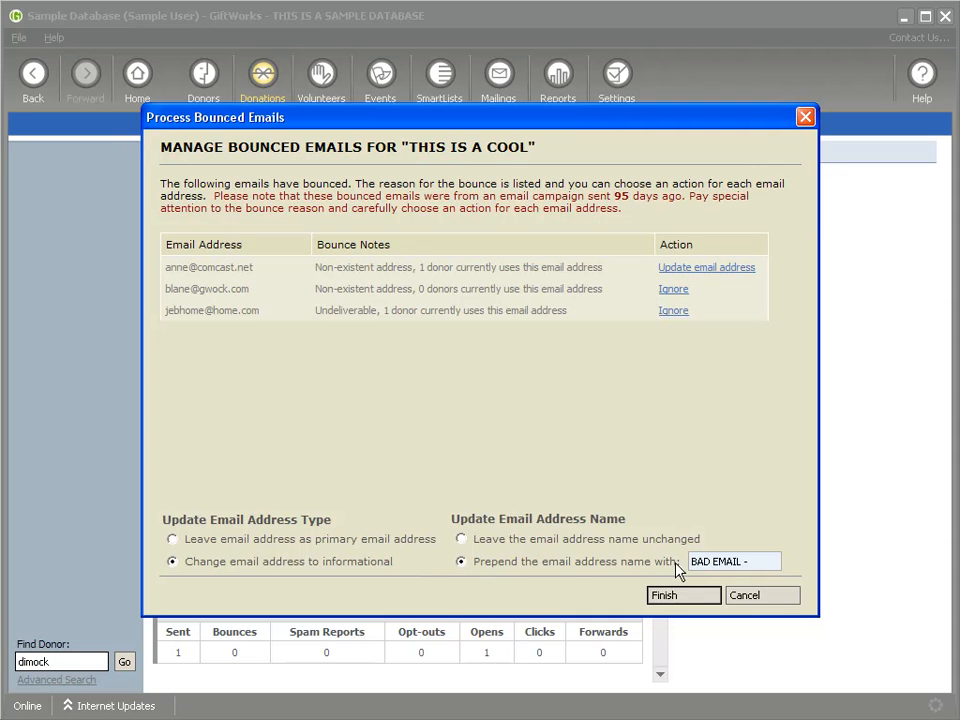
left_click(172, 539)
Set the undeliverable address's action to Delete email address and finish processing the bounced emails
left_click(673, 311)
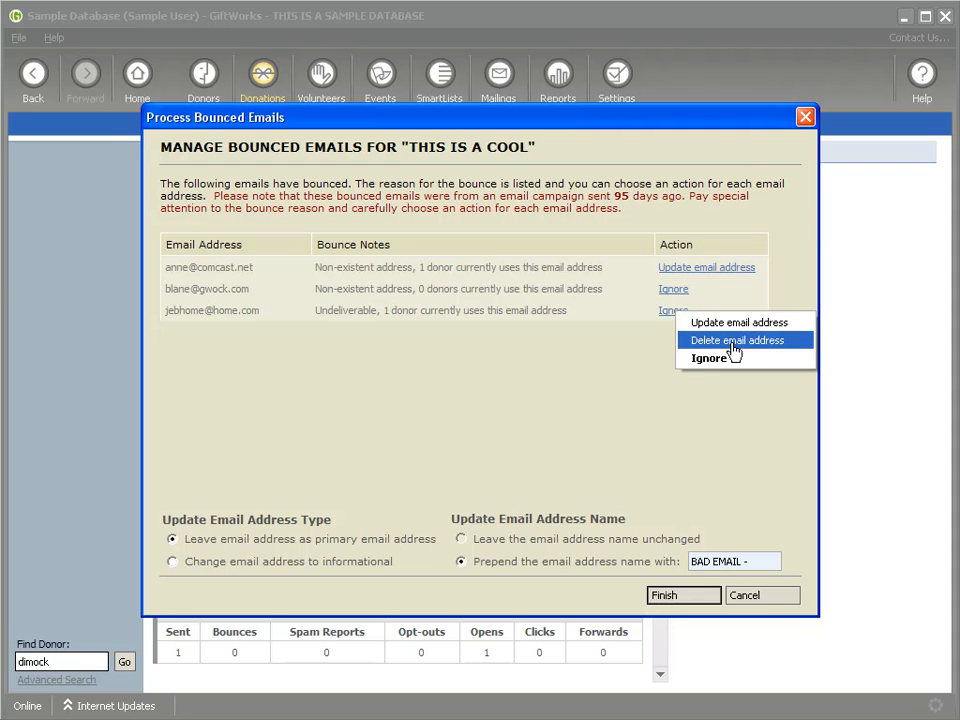
left_click(725, 342)
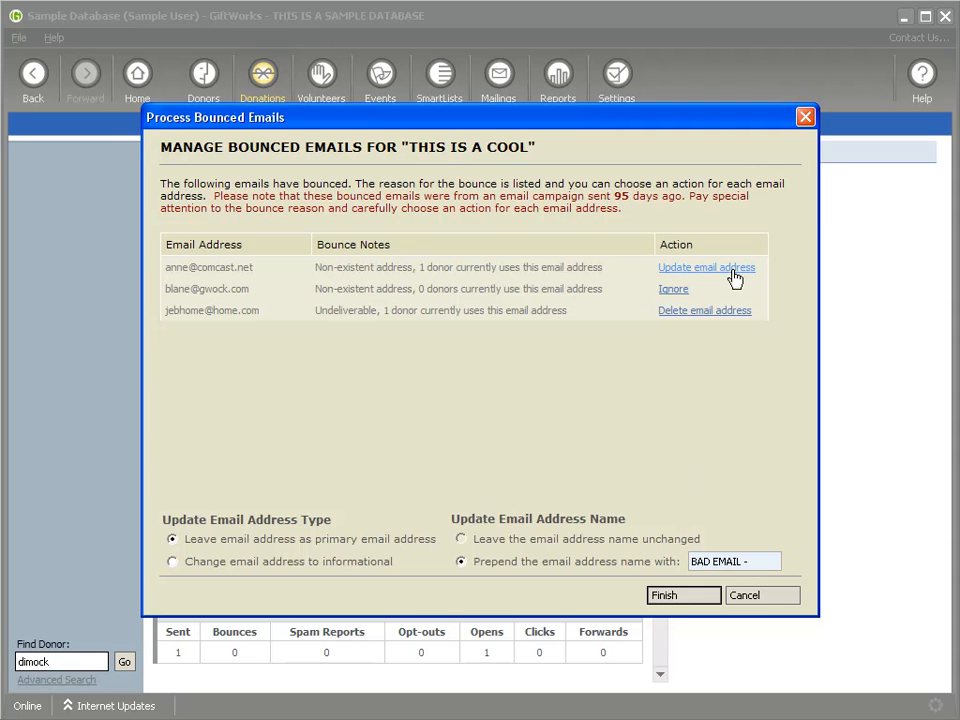
left_click(670, 598)
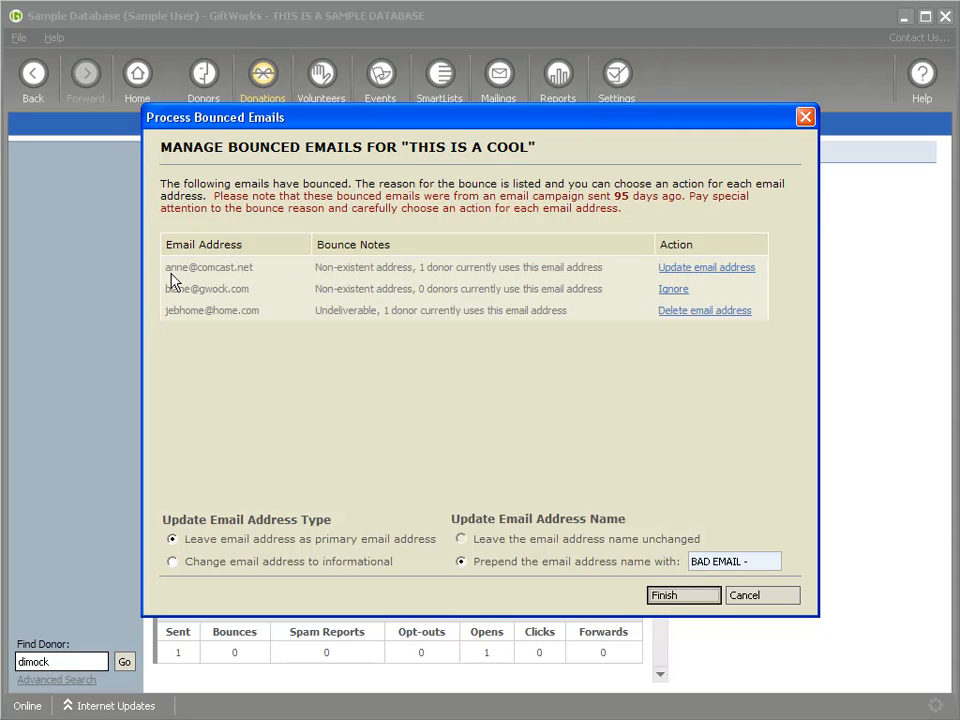
left_click(680, 592)
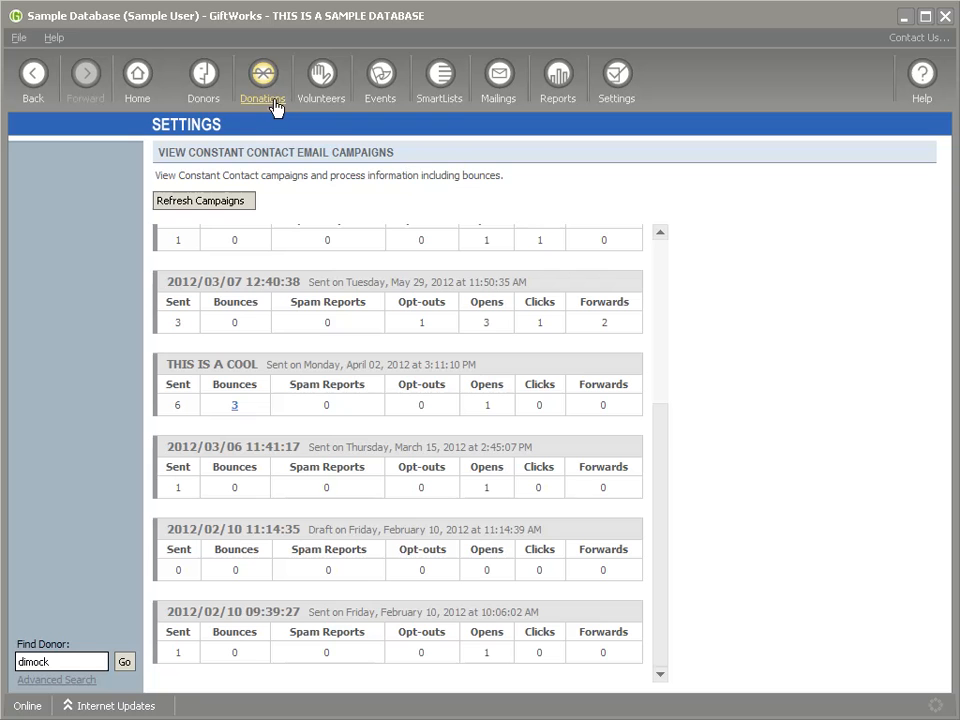
Search for the donor by the last name already entered, open the matching record and check the primary email's name in the contact info
left_click(124, 664)
double_click(373, 314)
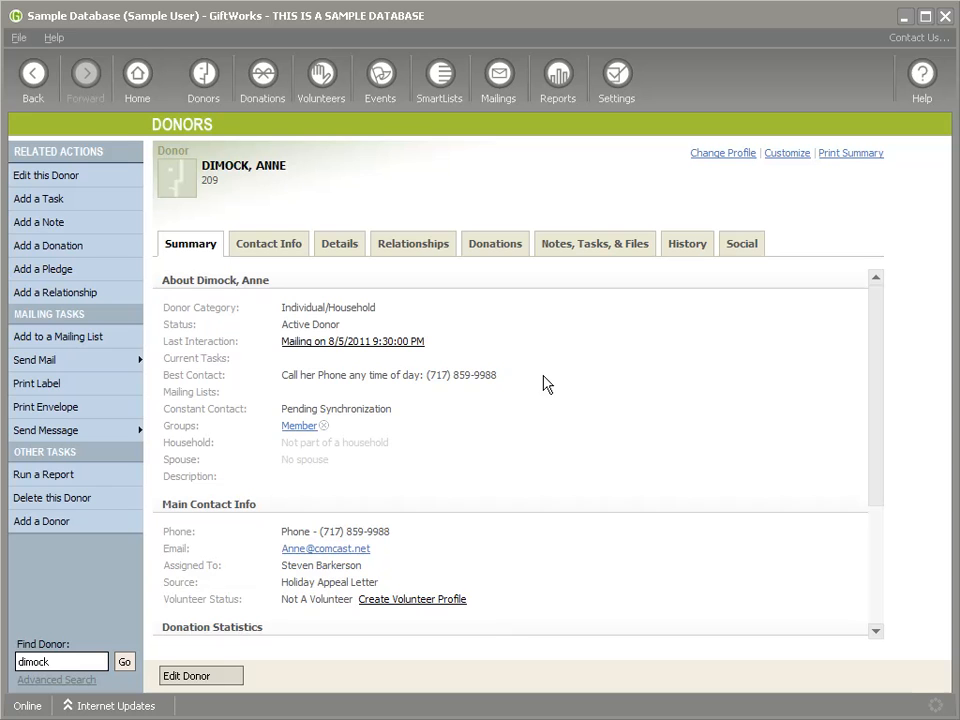
left_click(285, 248)
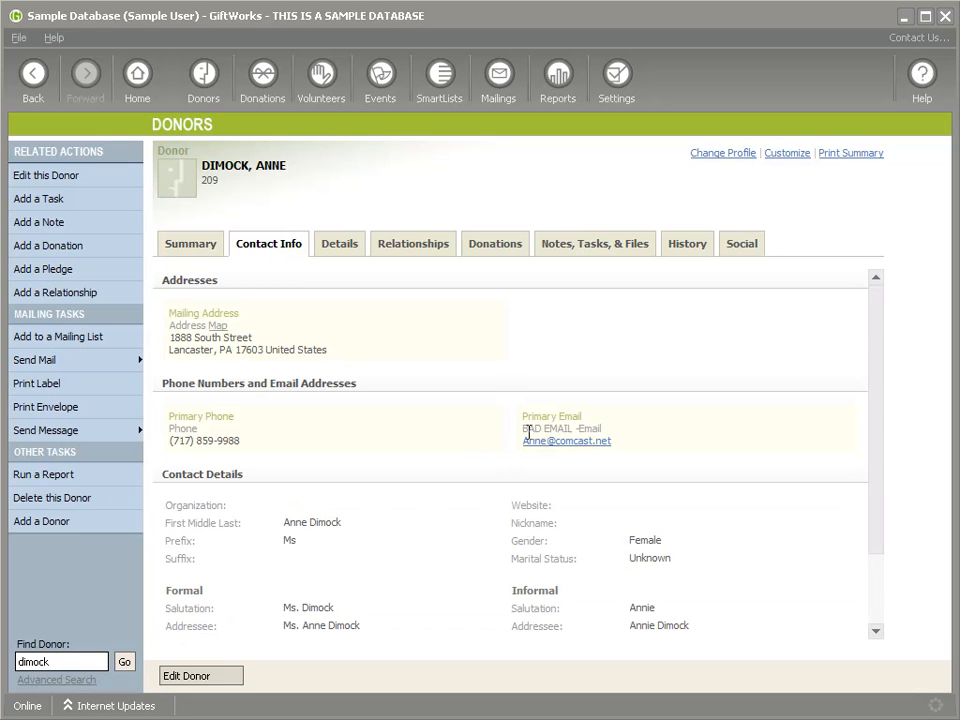
left_click_drag(524, 429, 604, 429)
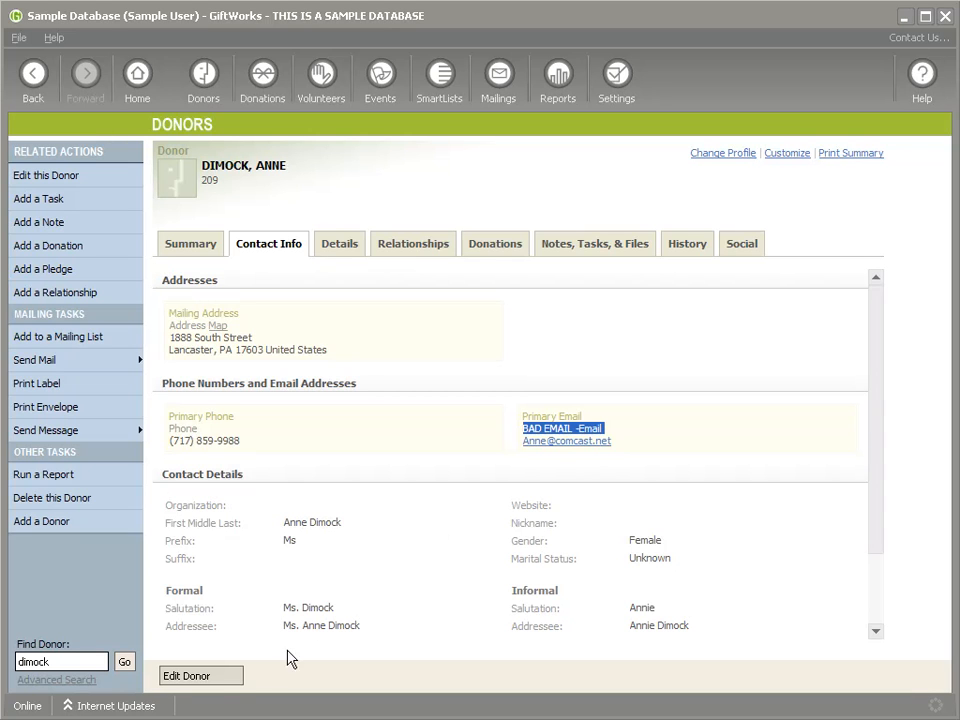
Inspect the donor's primary email entry in the edit form and leave the record without making changes
left_click(212, 677)
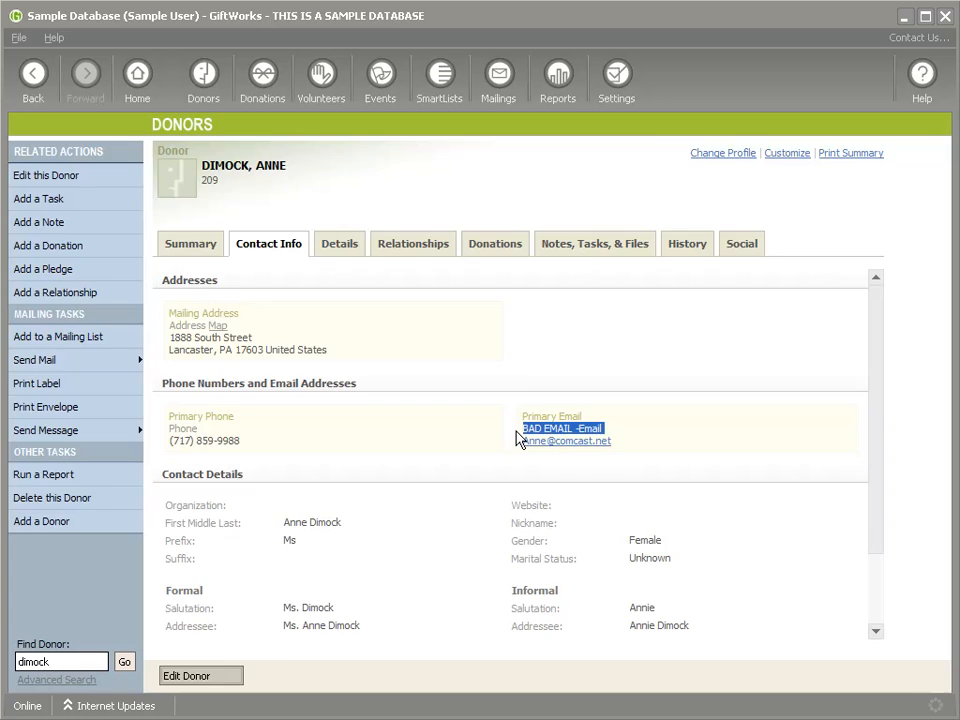
scroll(514, 454, "down", 1)
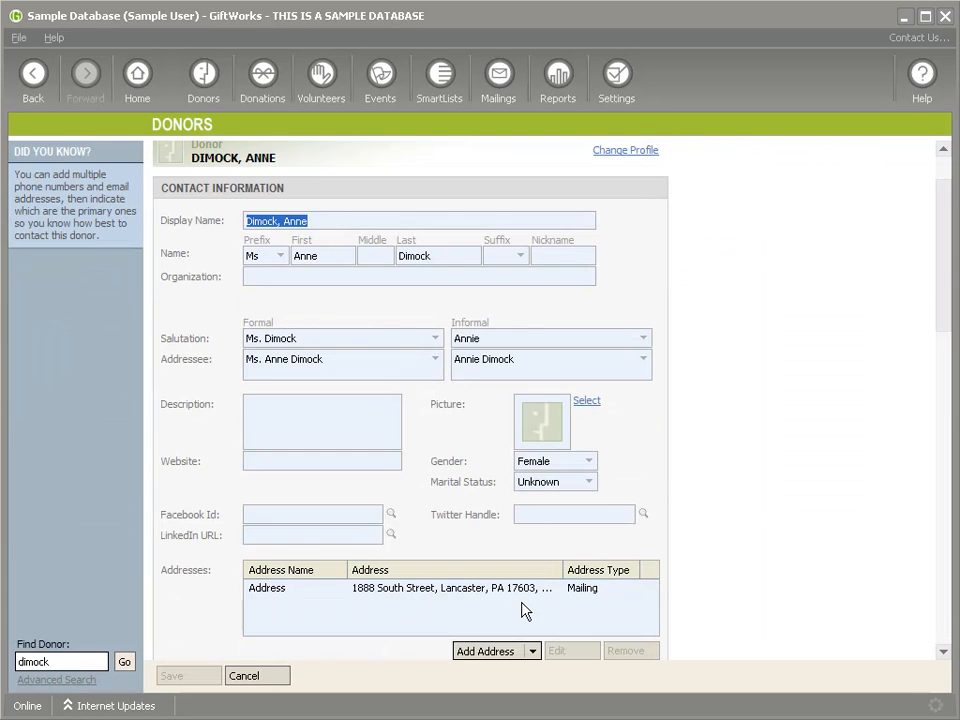
scroll(525, 611, "down", 3)
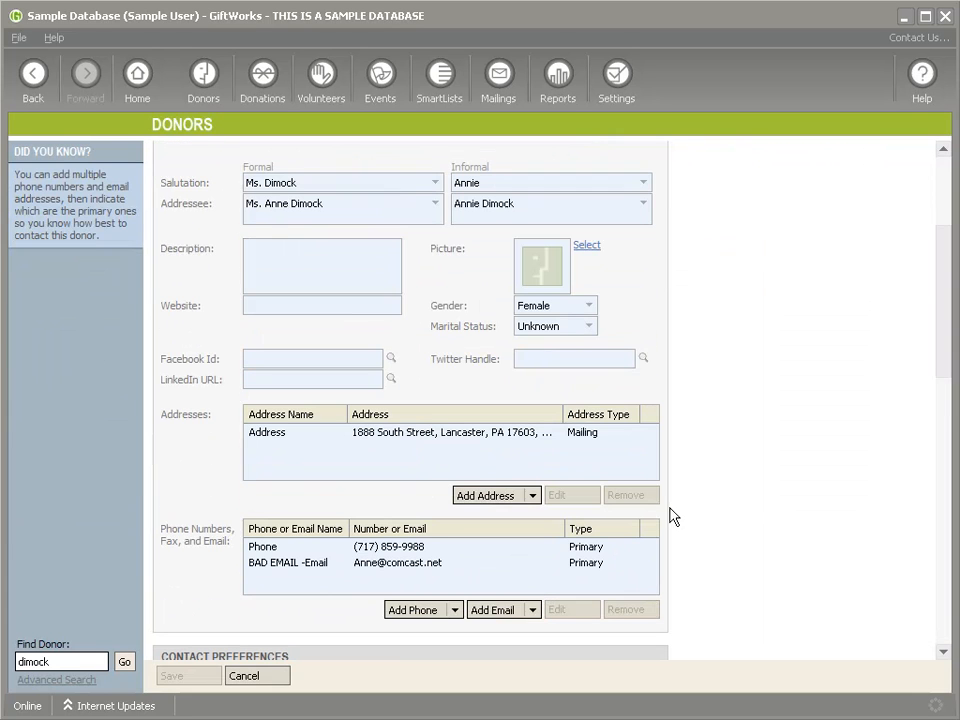
double_click(292, 564)
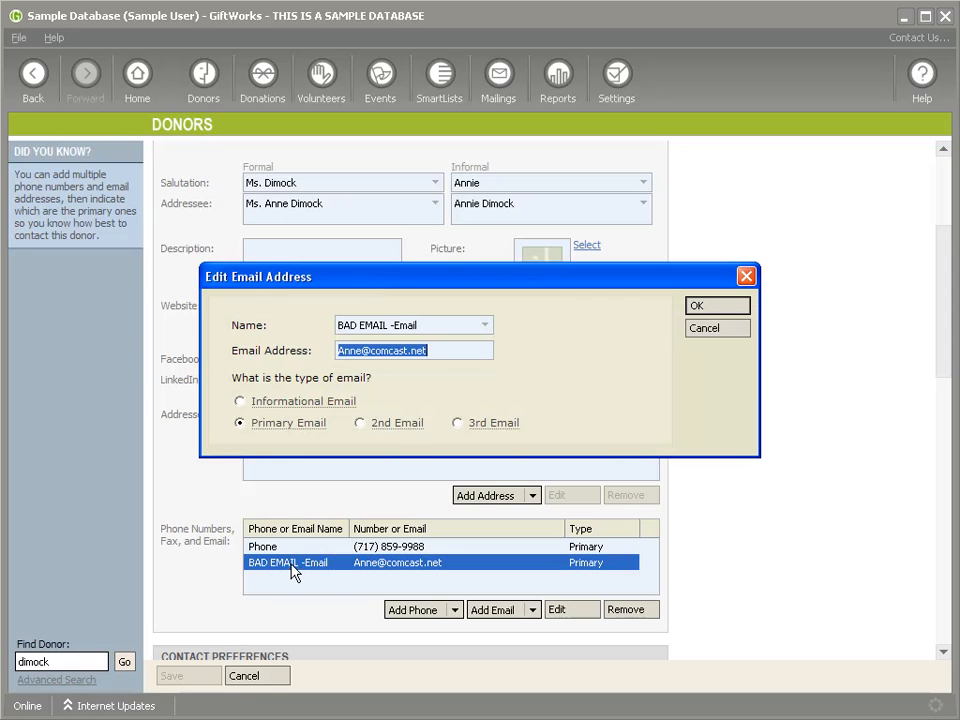
left_click(701, 330)
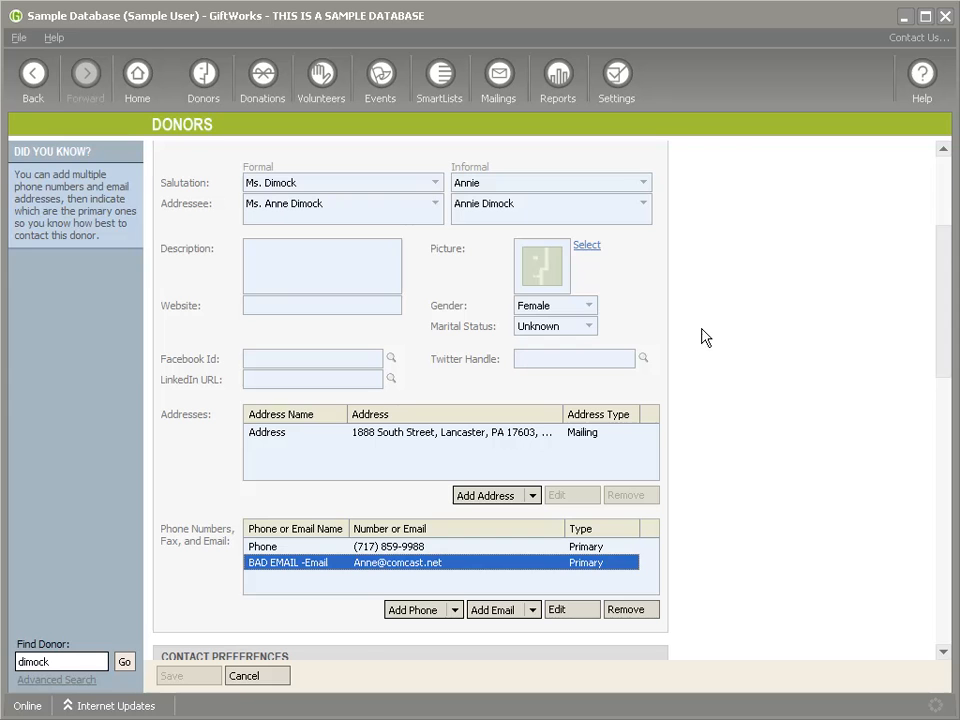
left_click(281, 676)
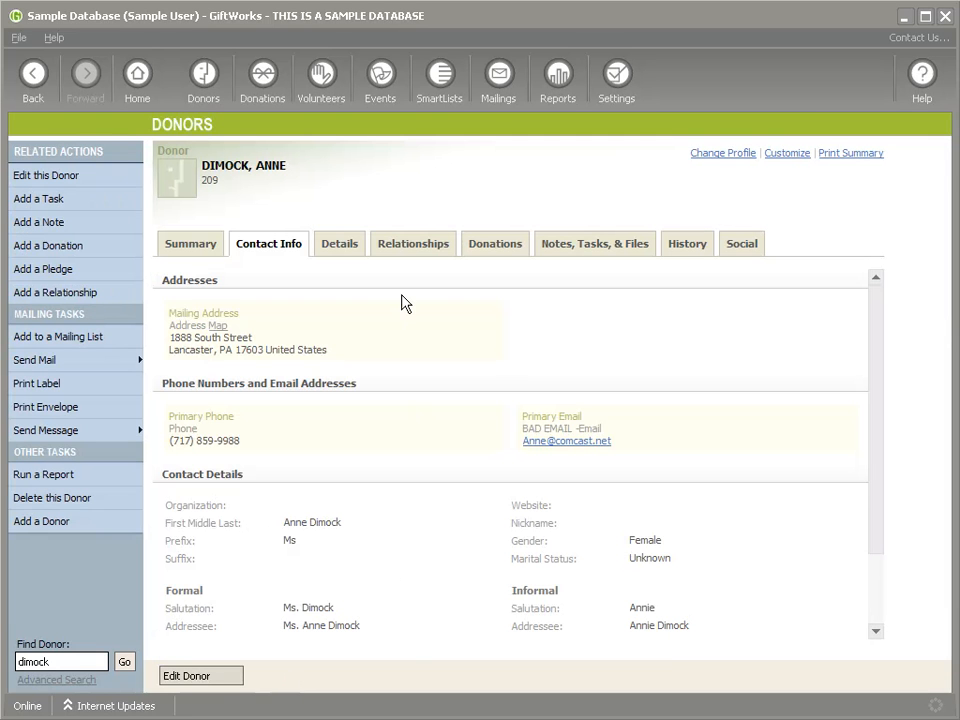
Create a new donor SmartList with the Phone/Email Info criterion Partial Email Name matching "BAD EMAIL*"
left_click(445, 92)
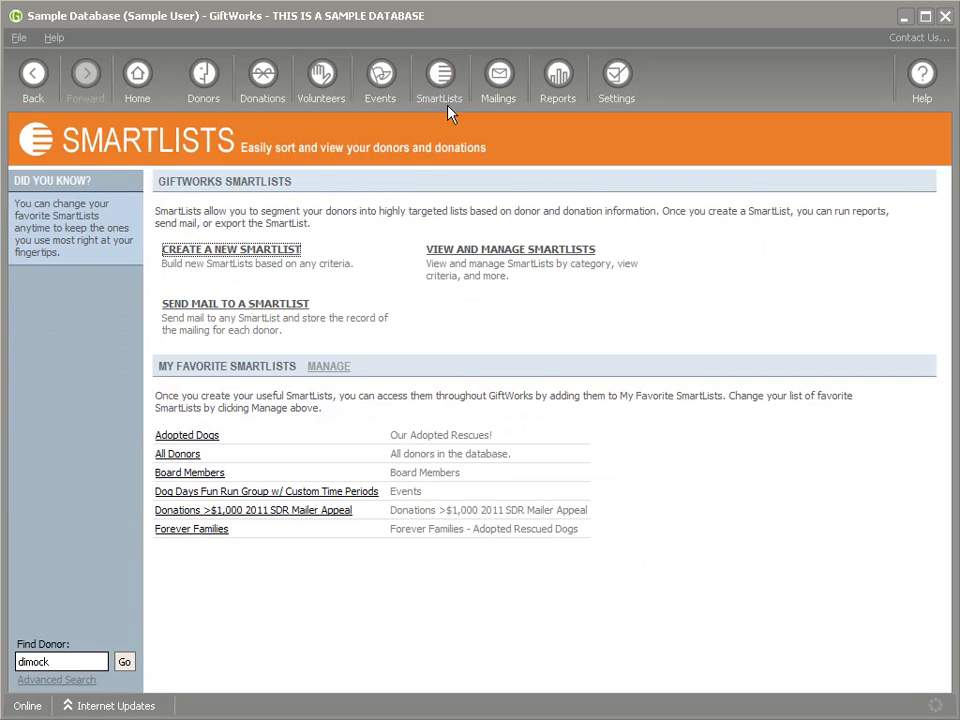
left_click(272, 251)
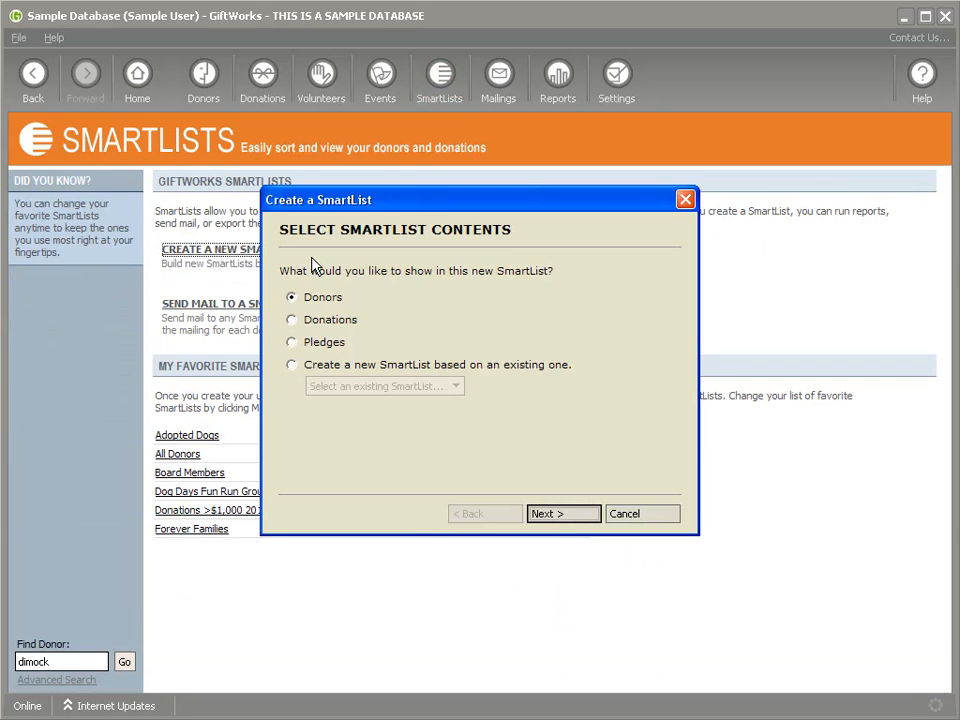
left_click(540, 514)
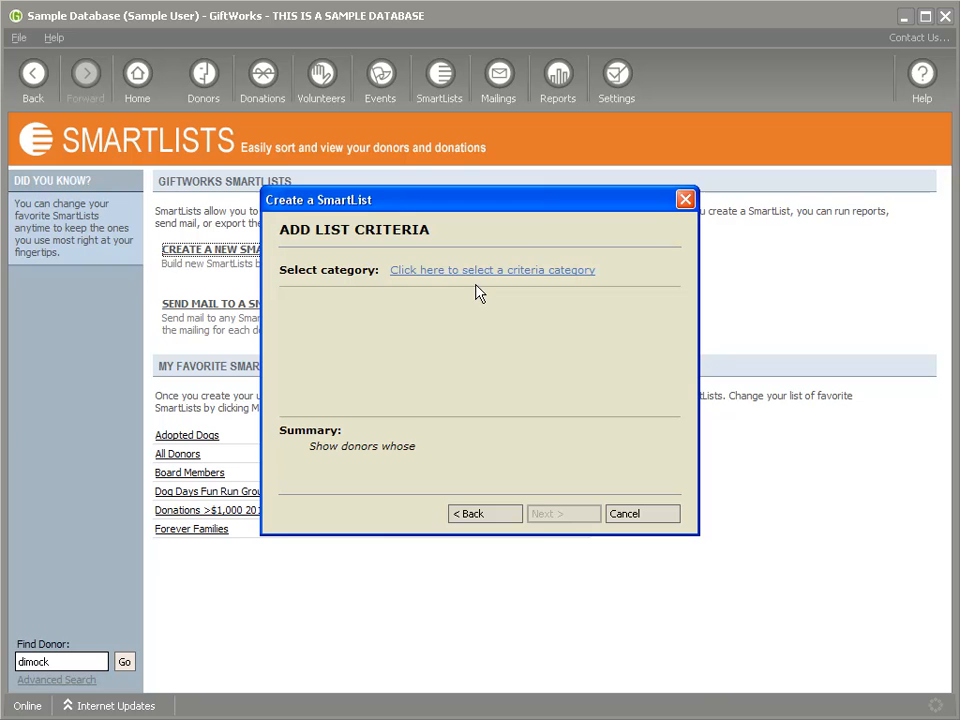
left_click(468, 272)
mouse_move(473, 333)
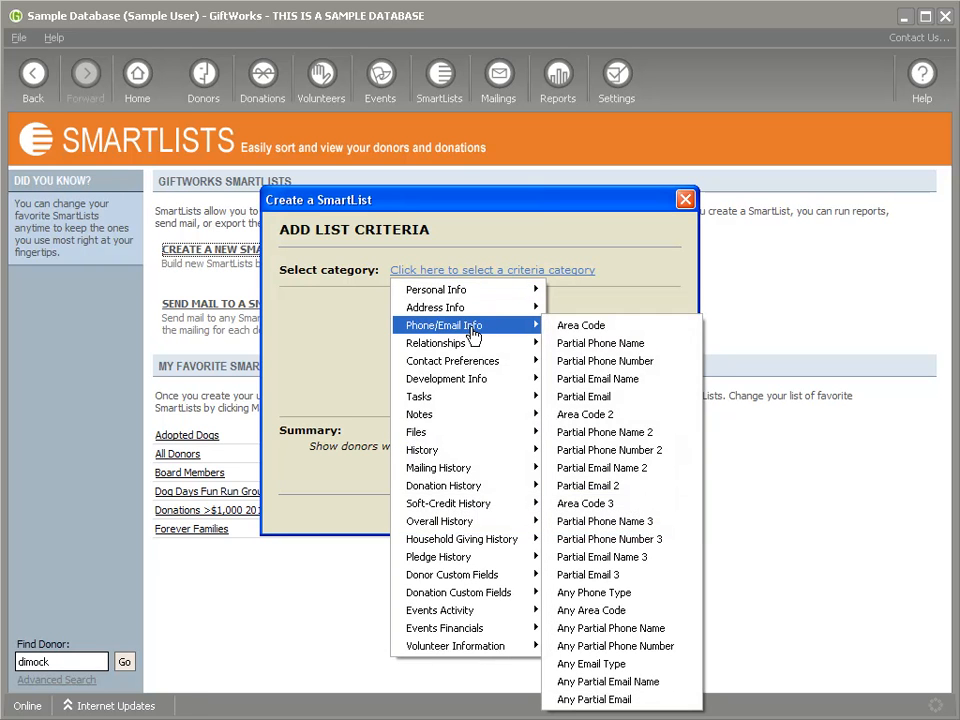
left_click(611, 379)
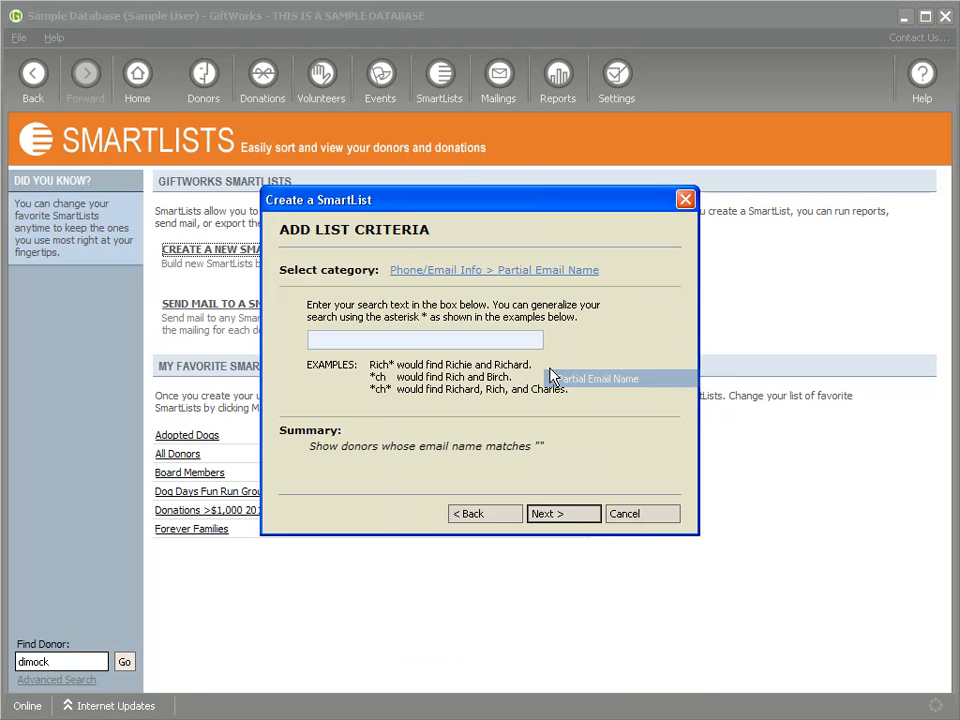
type("BAD EMAIL*")
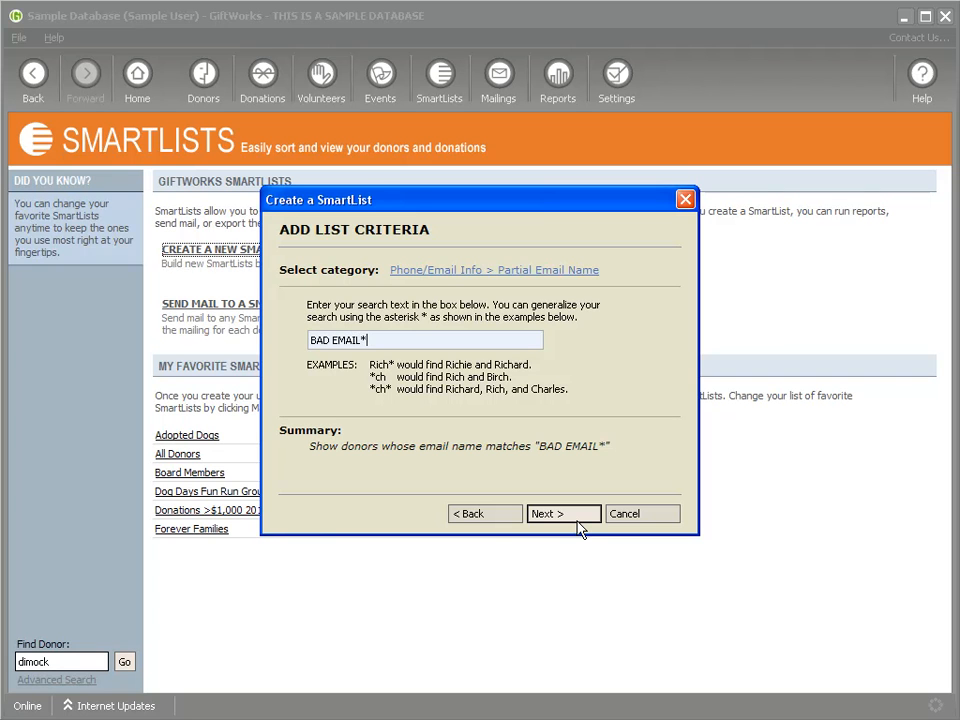
left_click_drag(437, 340, 310, 340)
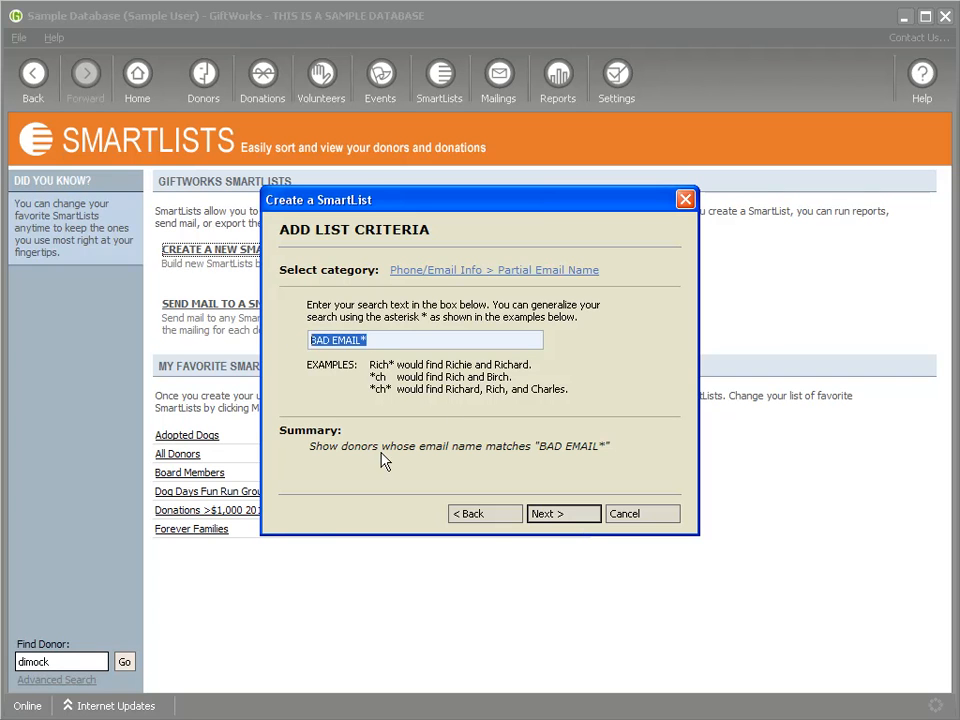
left_click(567, 515)
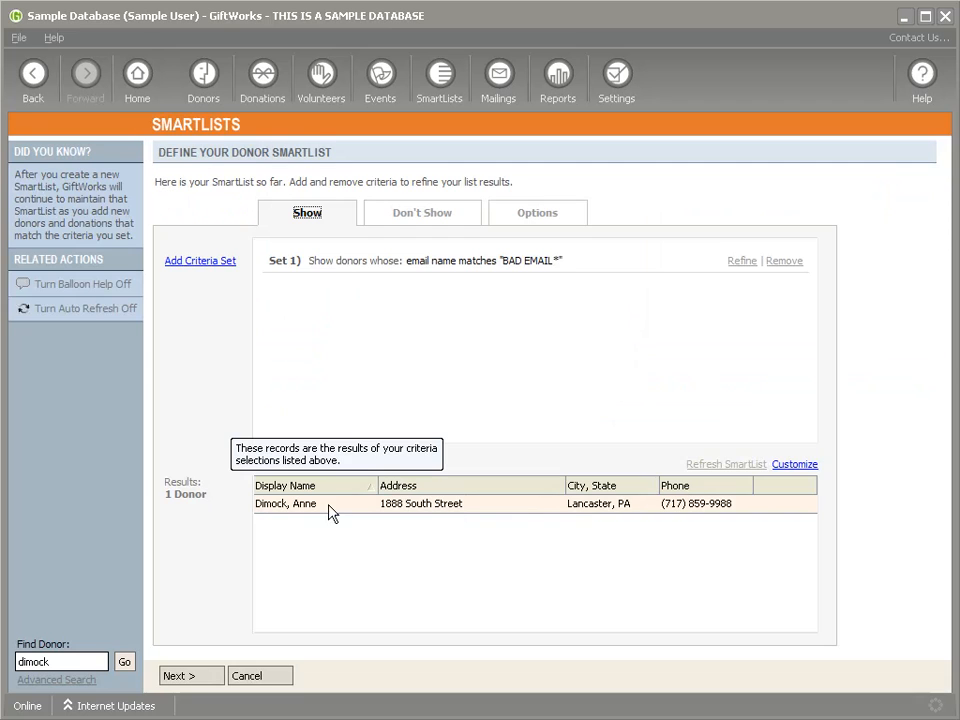
Name the SmartList "Bad Email List" and save it
left_click(205, 679)
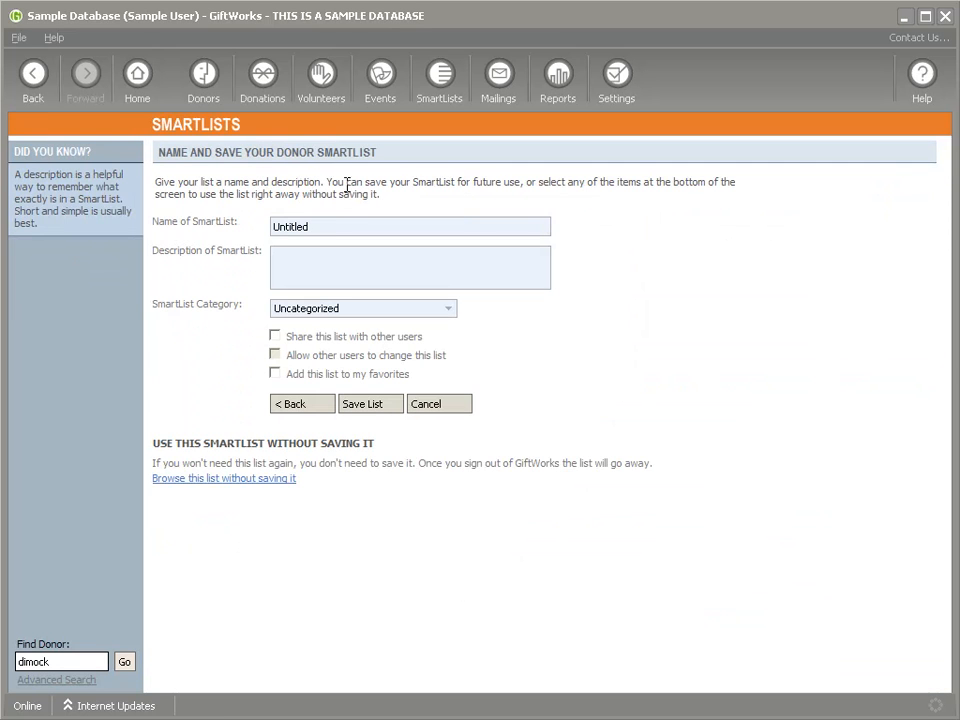
left_click_drag(336, 221, 243, 222)
type("Bad Email List")
left_click(379, 407)
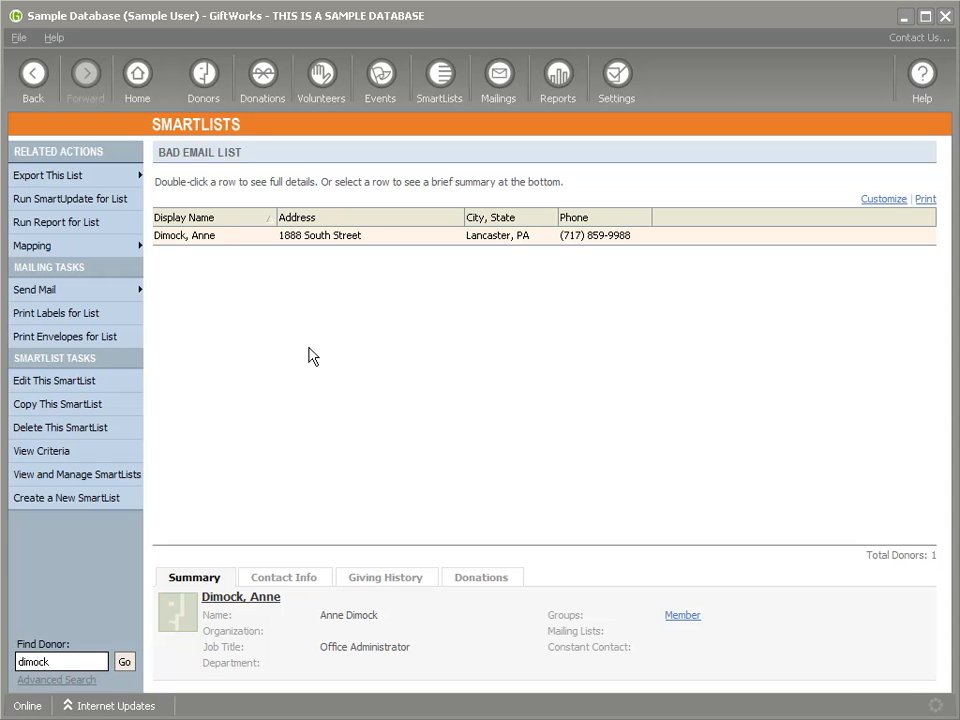
Add the Email Name and Email columns to the Bad Email List
left_click(886, 200)
scroll(615, 333, "down", 6)
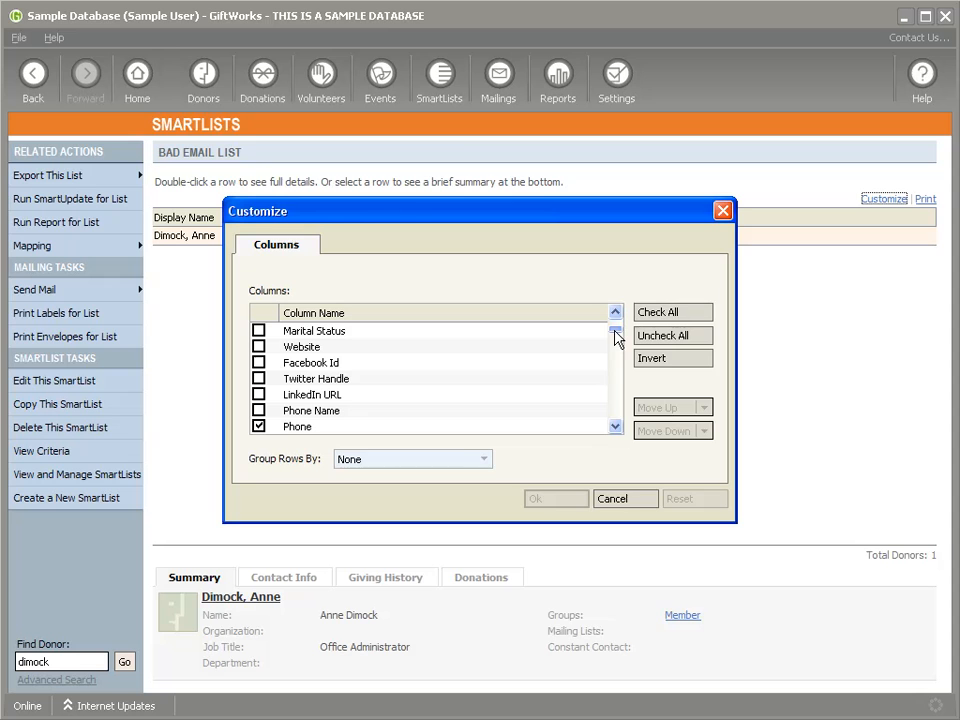
scroll(615, 338, "down", 1)
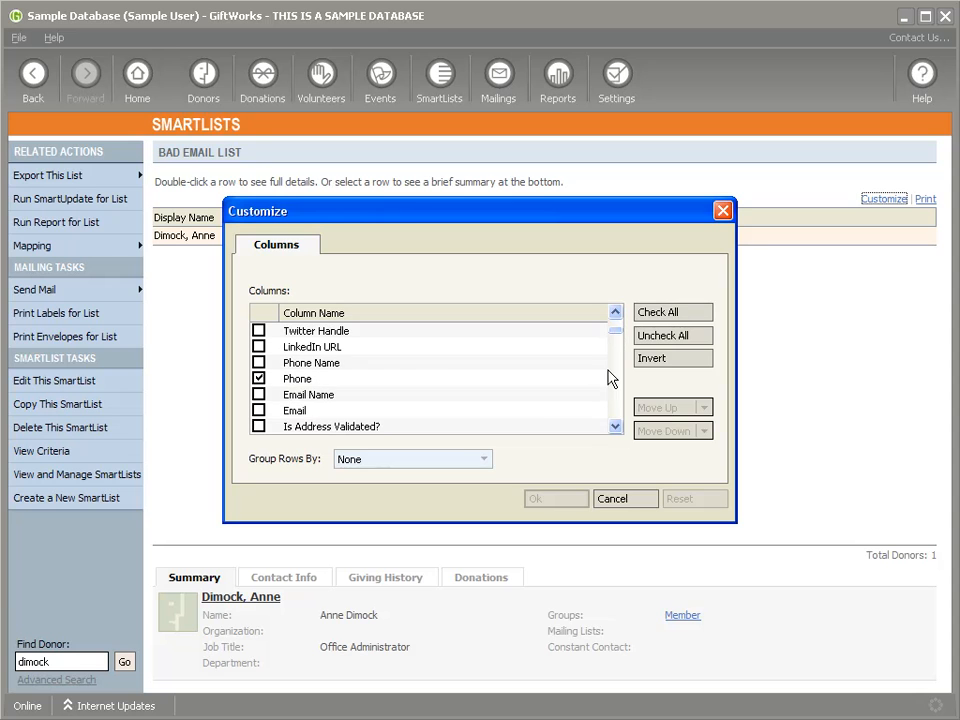
left_click(259, 410)
left_click(541, 495)
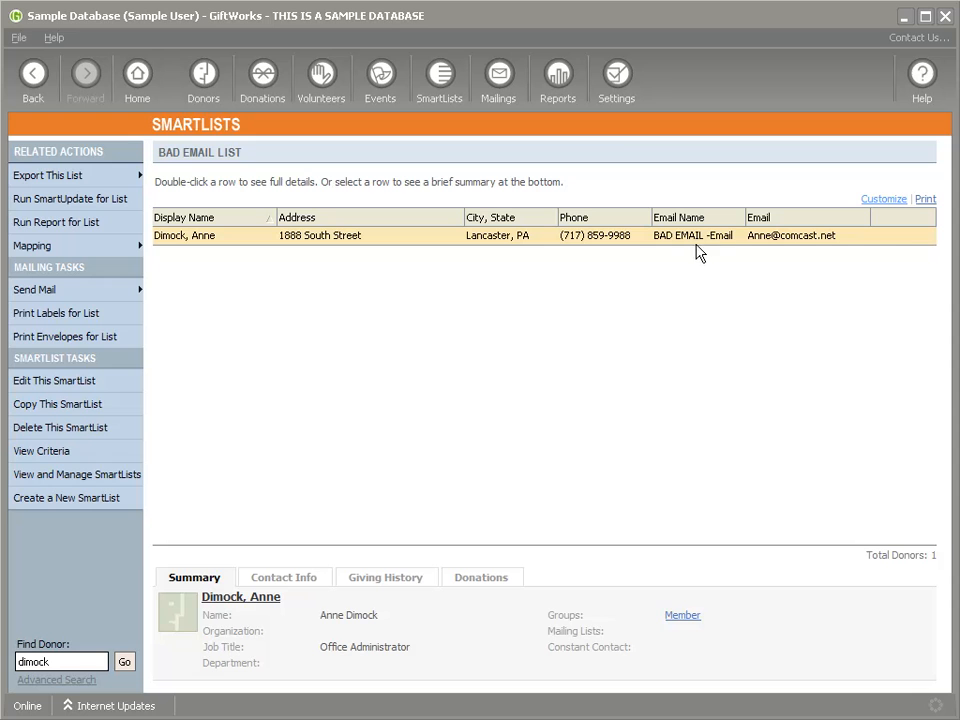
Edit the listed donor's primary email: correct the address, remove the "BAD EMAIL -" prefix from its name, and save the record
right_click(360, 240)
left_click(393, 266)
scroll(429, 362, "down", 5)
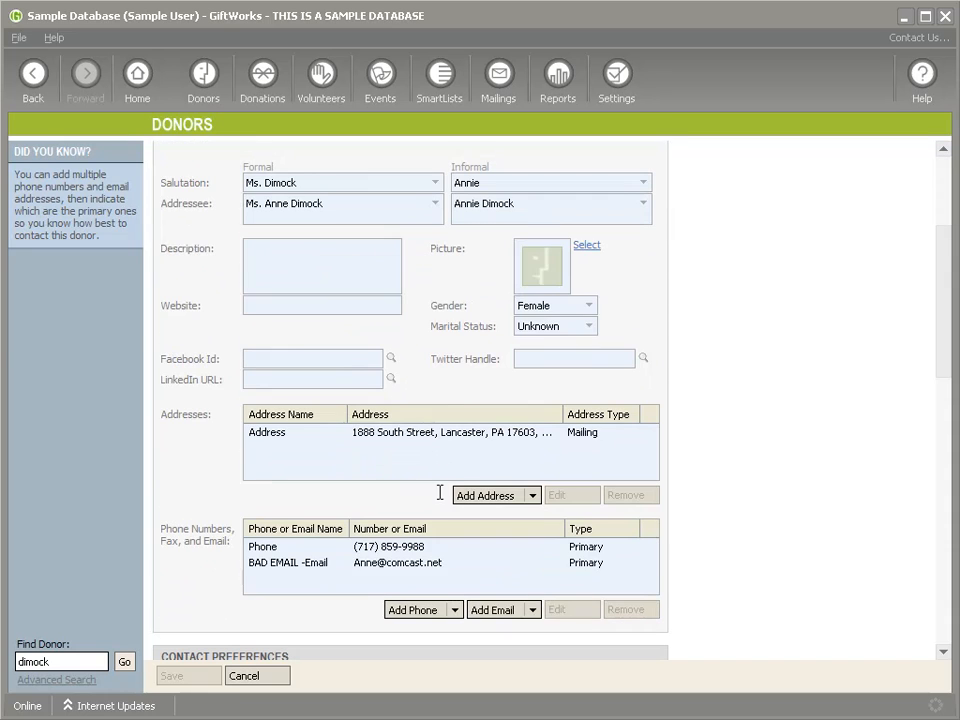
left_click(416, 564)
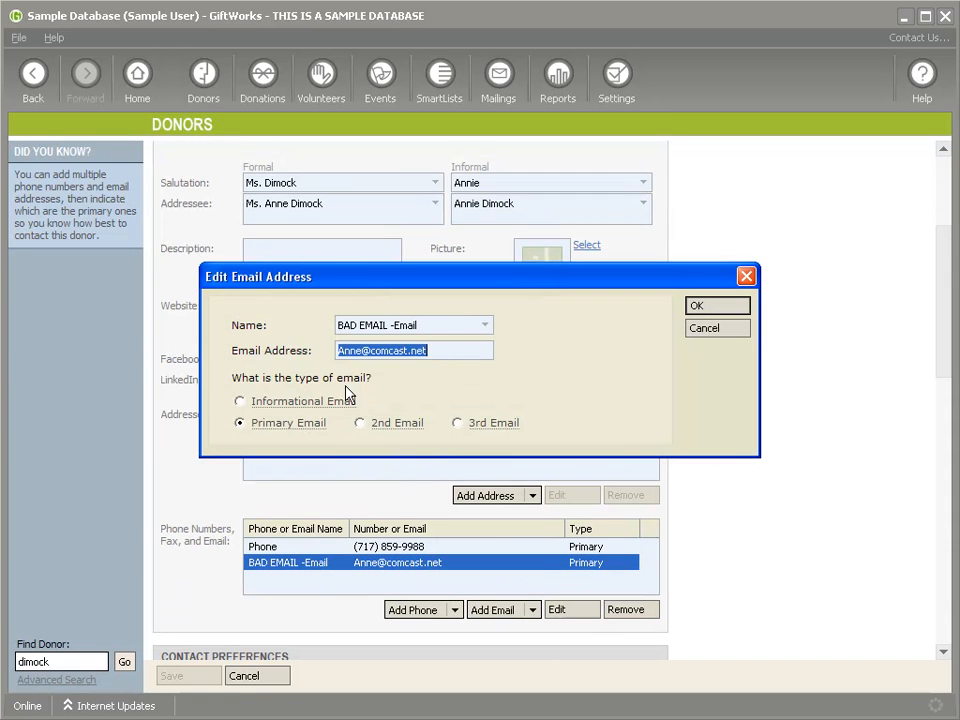
left_click(349, 350)
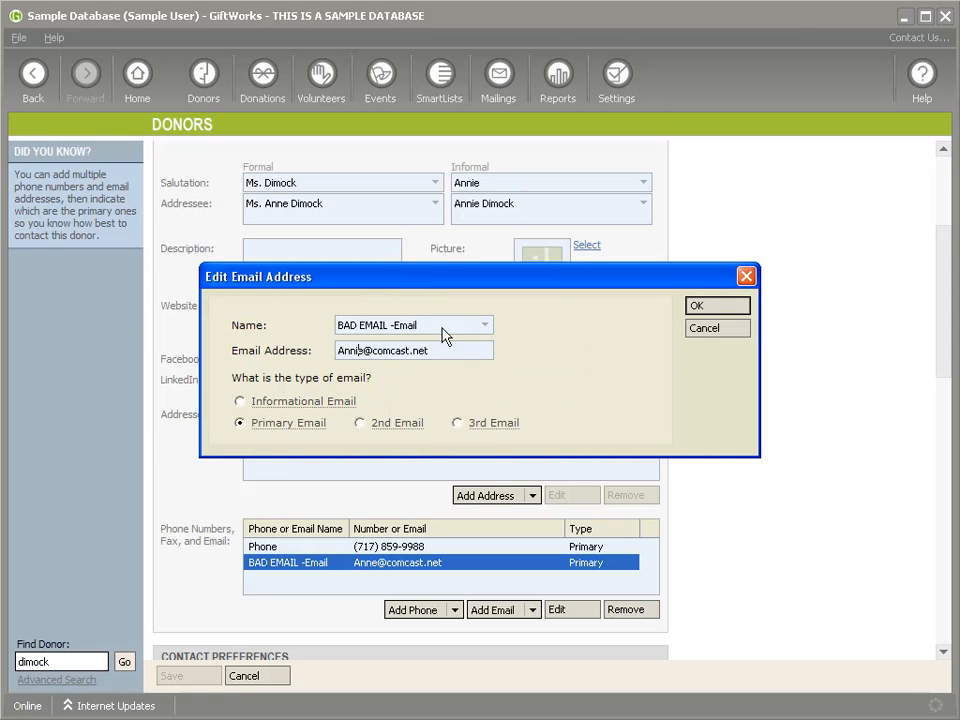
left_click_drag(397, 325, 336, 326)
key("BackSpace")
left_click(698, 308)
left_click(197, 680)
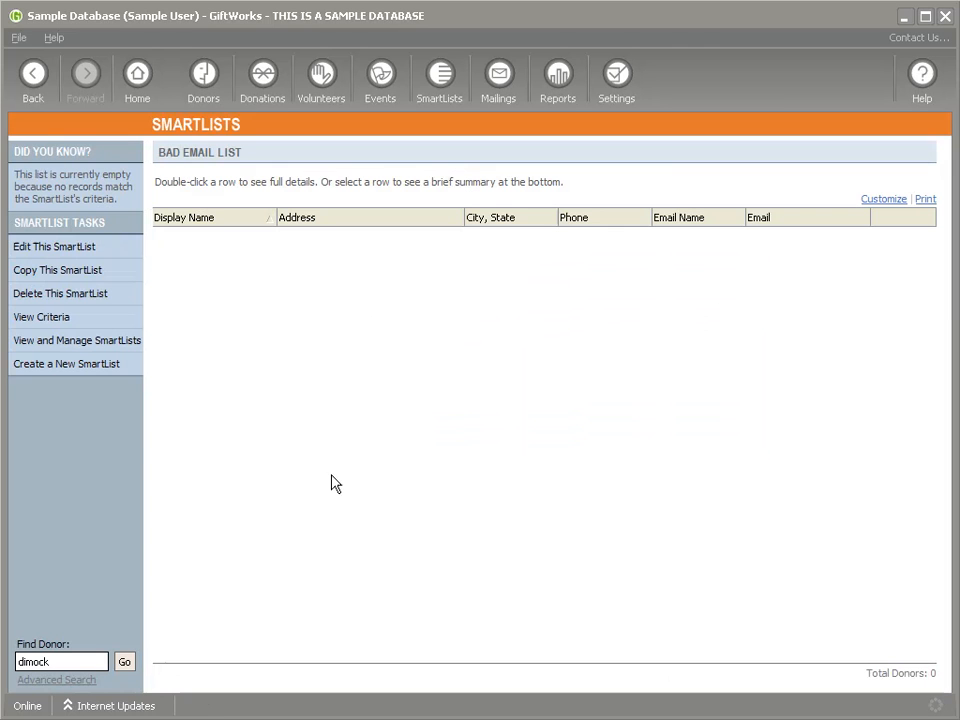
left_click_drag(160, 154, 240, 158)
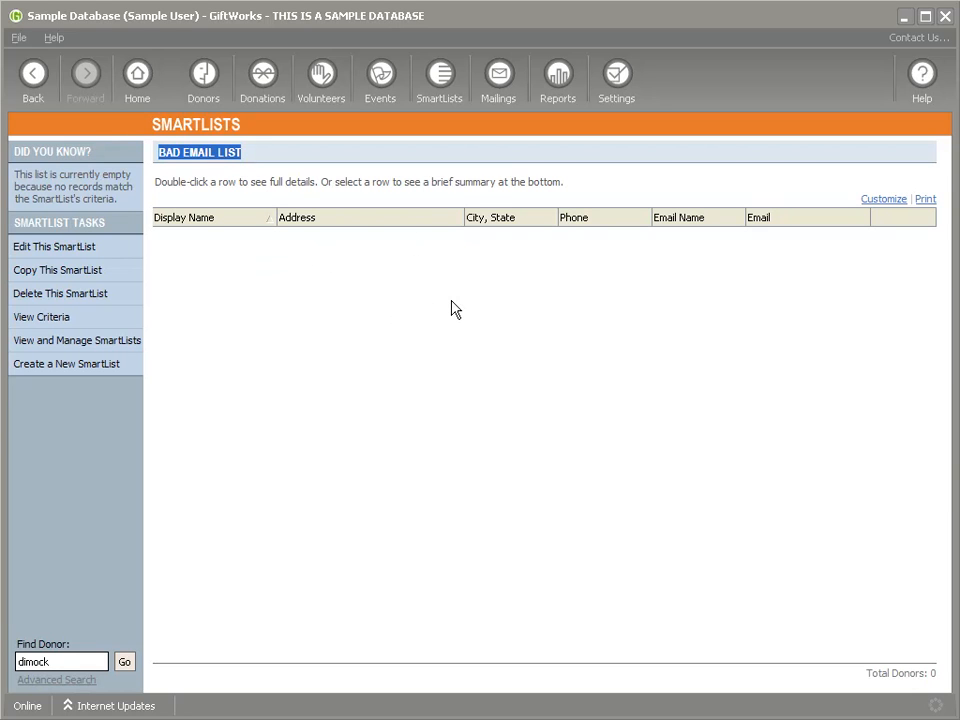
Review the bounced emails of the THIS IS A COOL campaign in the Constant Contact campaigns and close them without processing
left_click(626, 92)
left_click(236, 482)
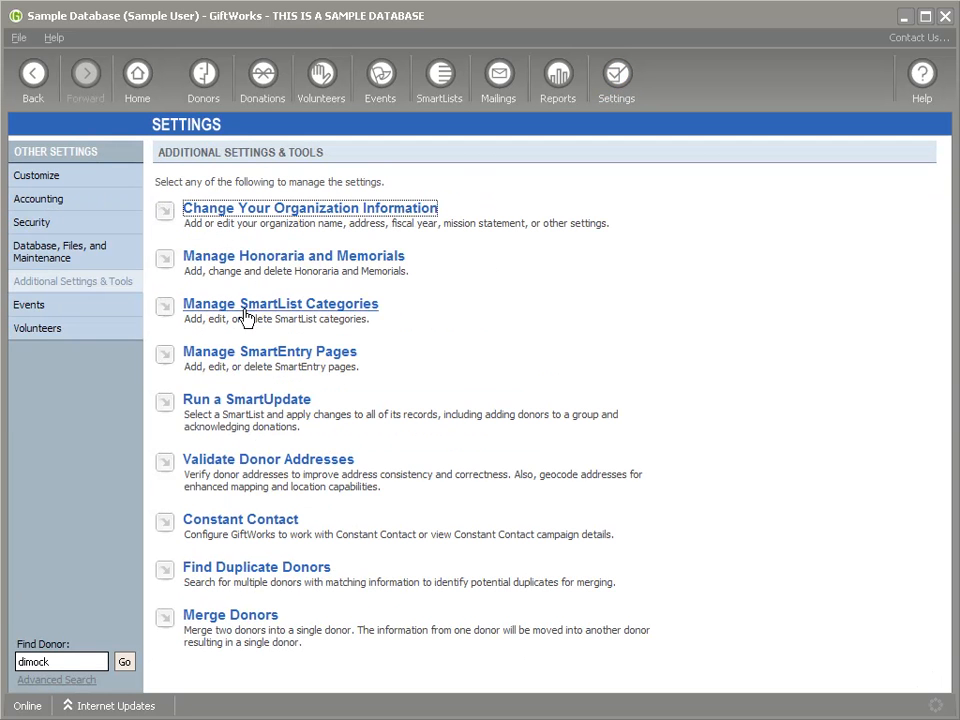
left_click(243, 516)
left_click(245, 262)
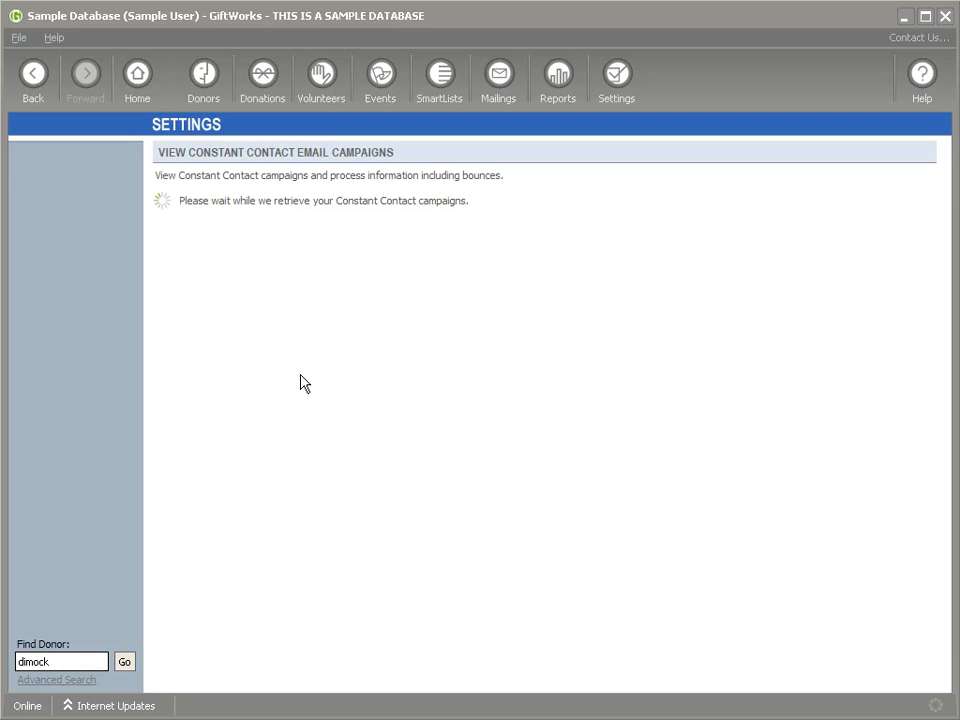
scroll(339, 463, "down", 3)
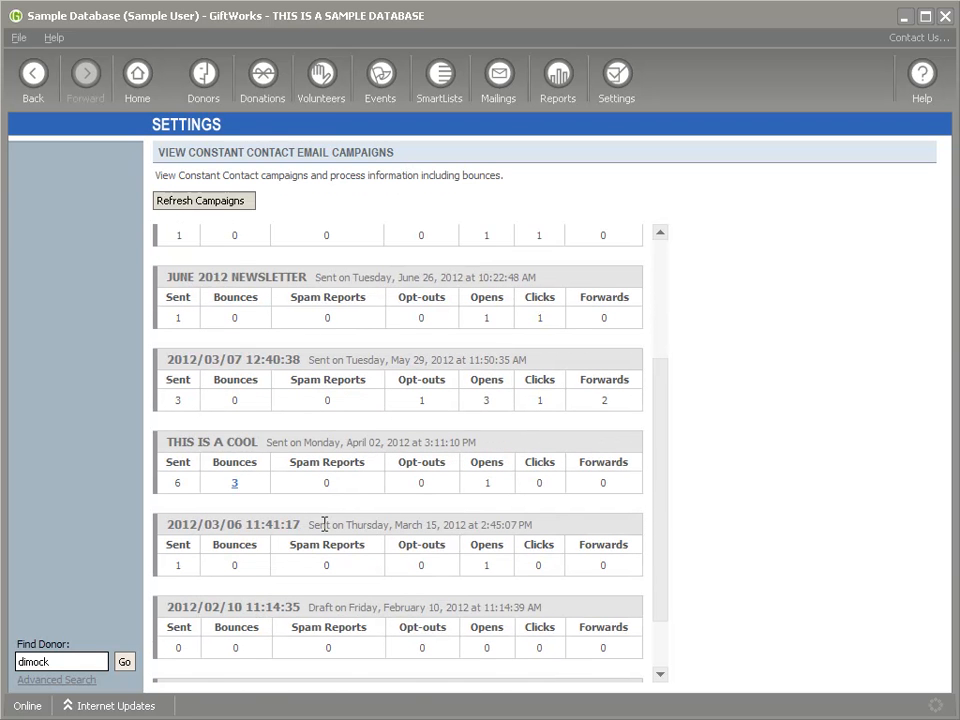
left_click(234, 483)
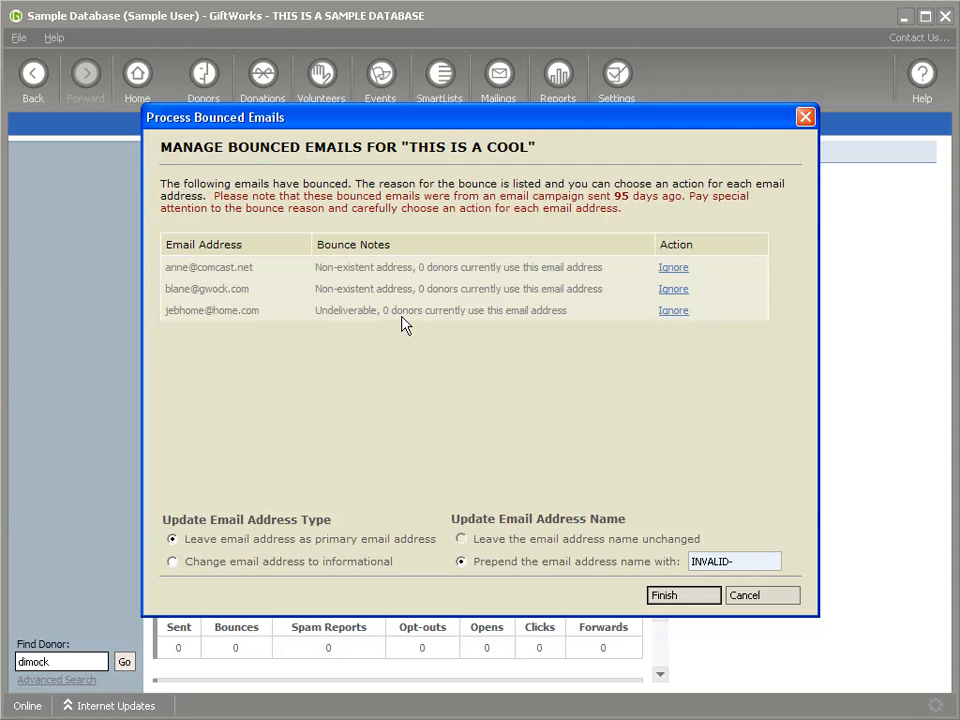
left_click(746, 597)
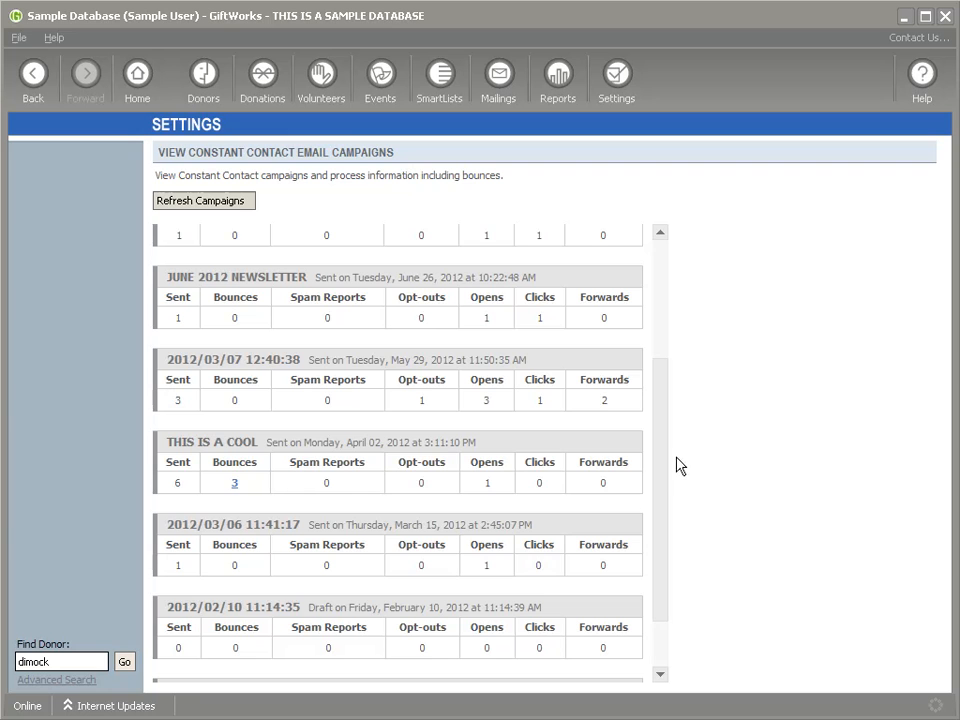
left_click_drag(664, 465, 667, 324)
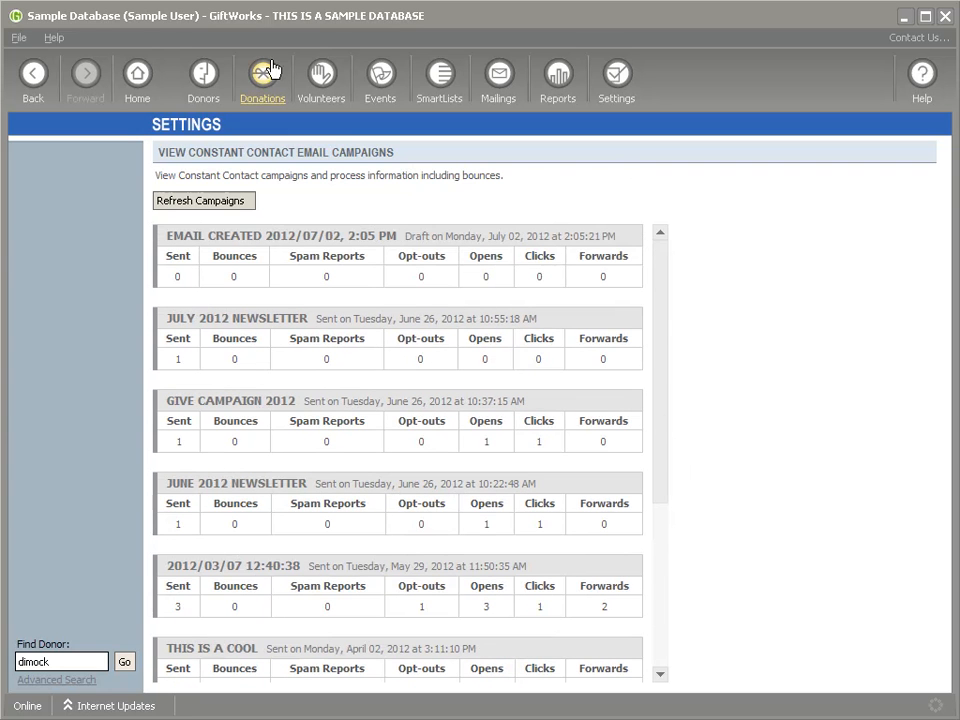
Open the Synchronize with Constant Contact page in the additional settings
left_click(205, 74)
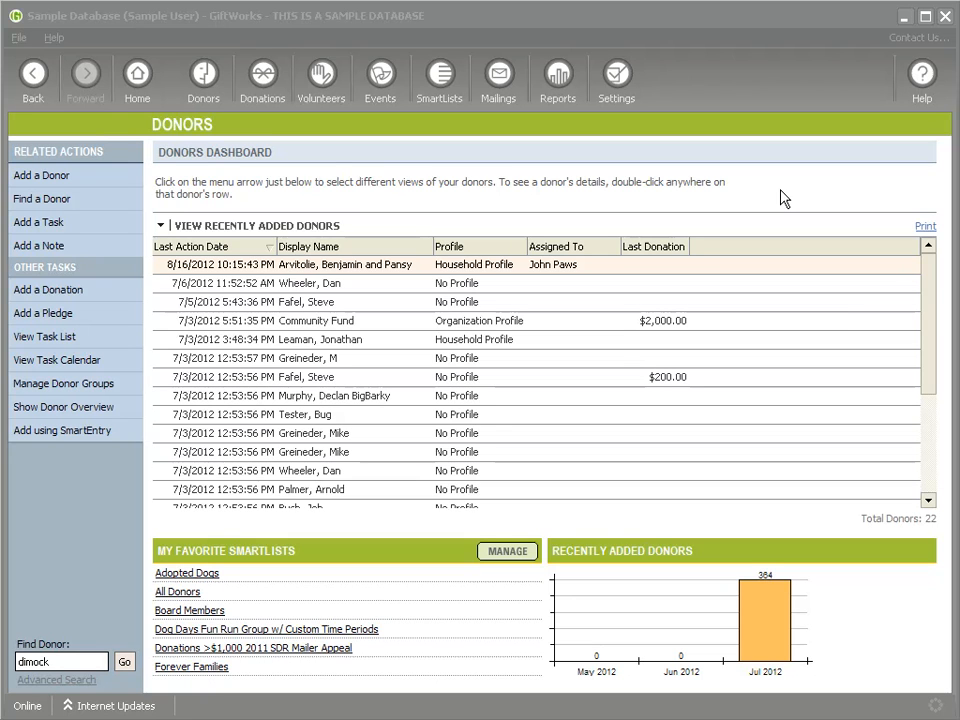
left_click(616, 78)
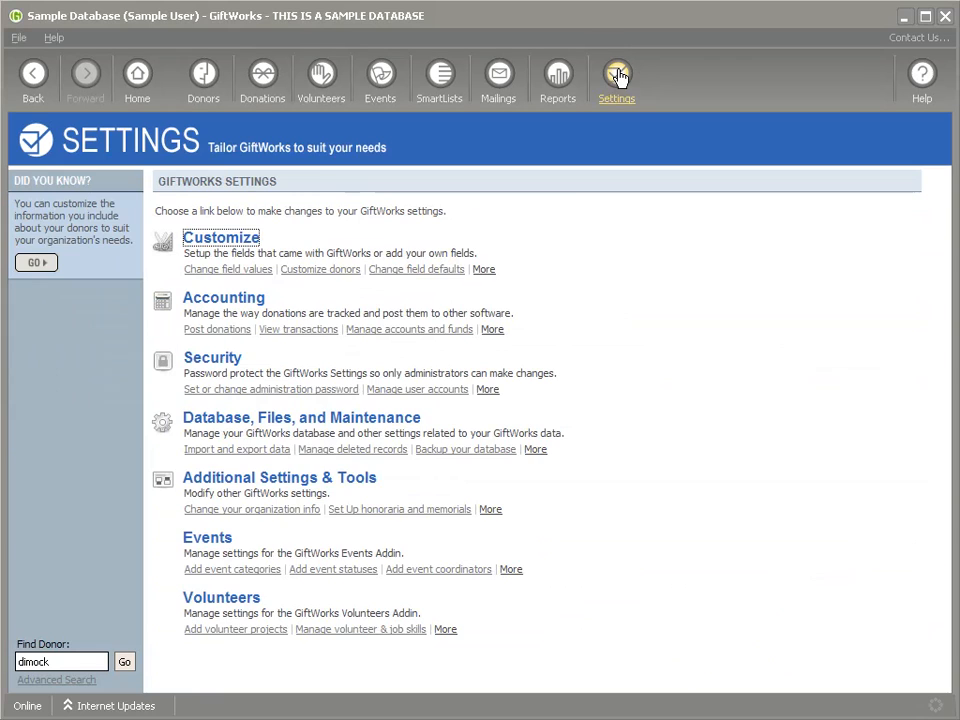
left_click(266, 483)
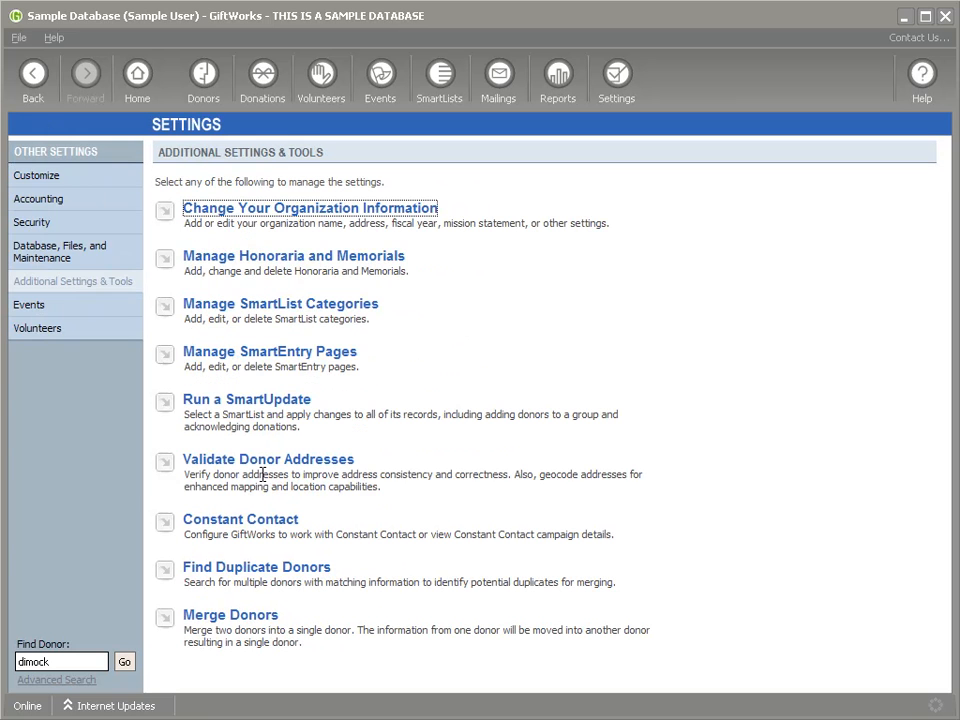
left_click(257, 529)
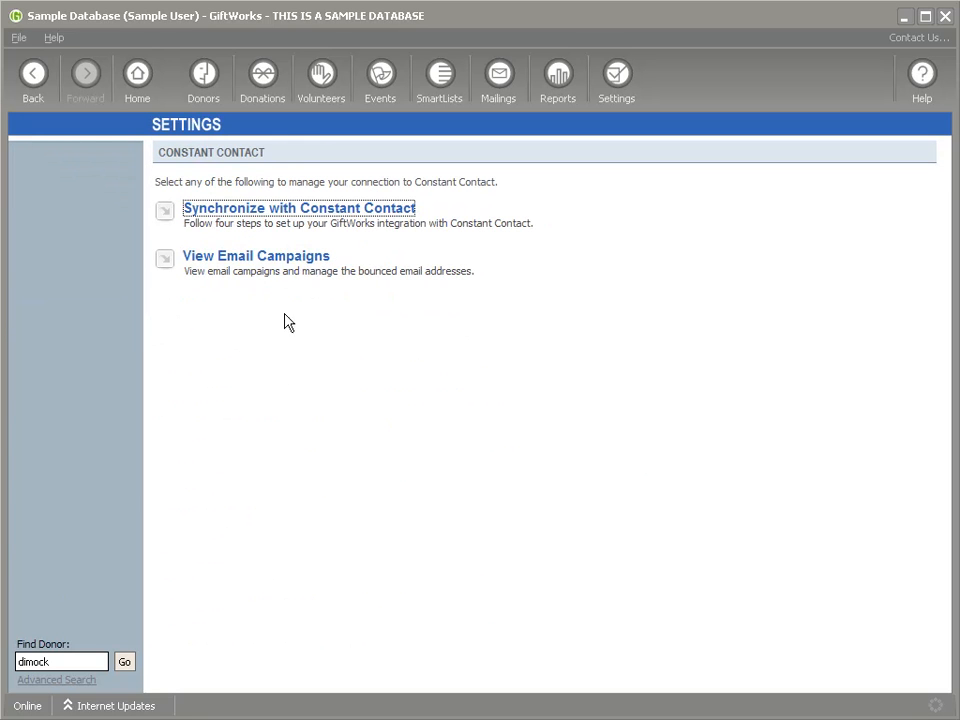
left_click(286, 214)
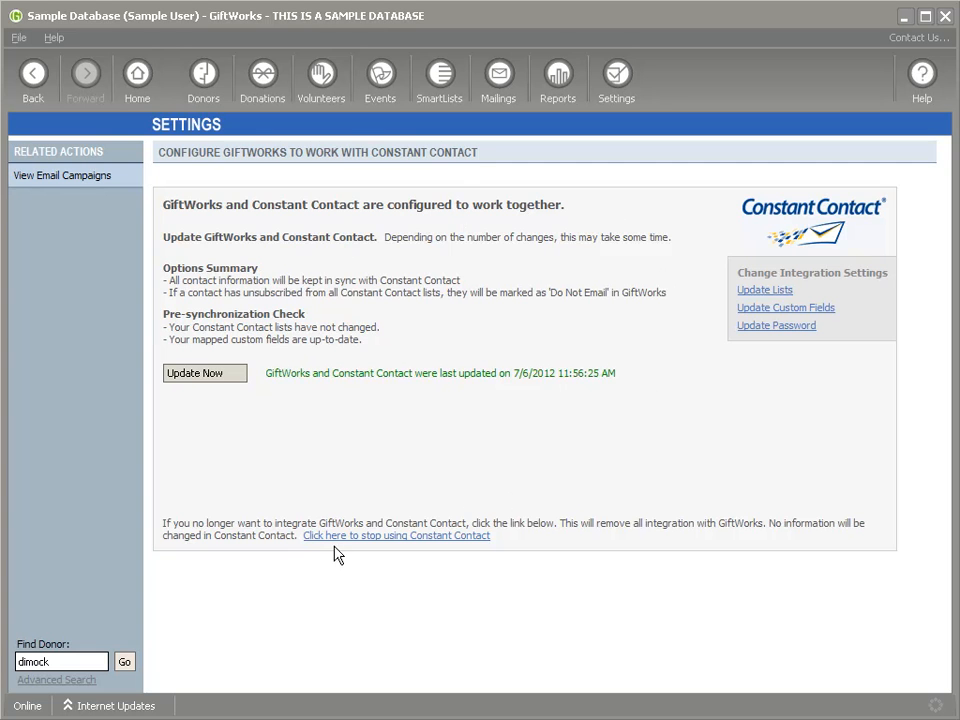
Stop the Constant Contact integration and begin setting it up again with the account's username and password
left_click(402, 541)
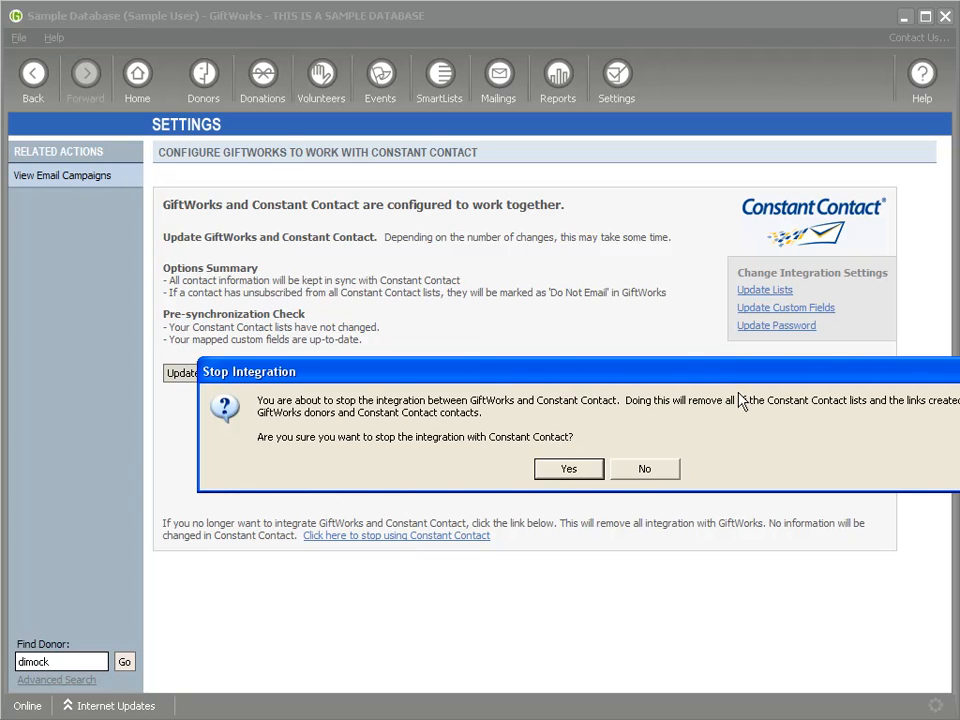
left_click(578, 474)
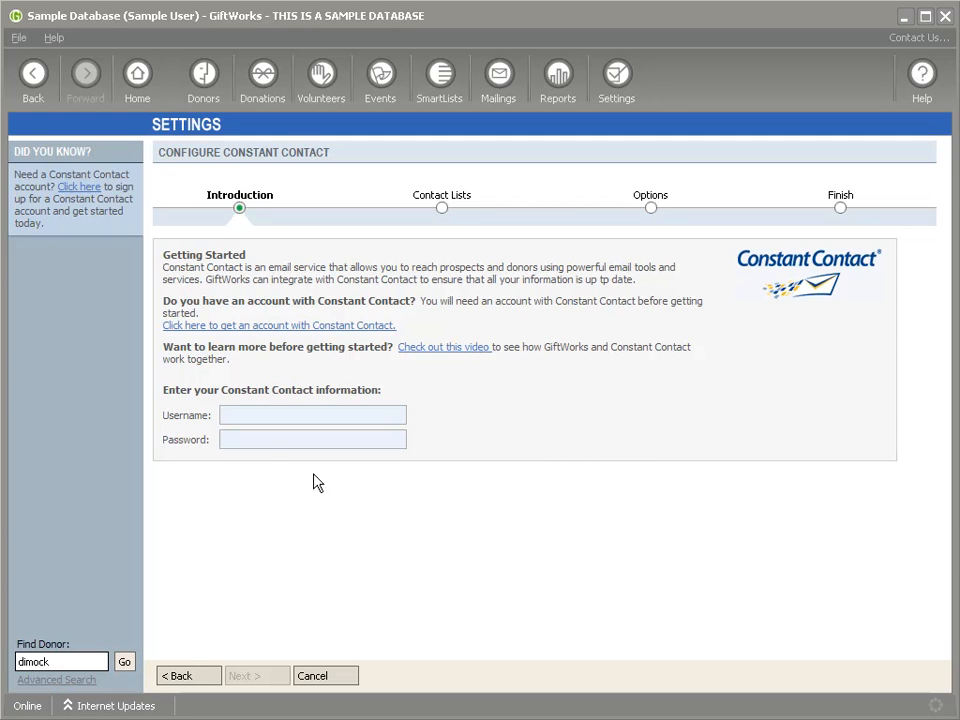
left_click(259, 420)
type("mremail")
key("Tab")
type("*************")
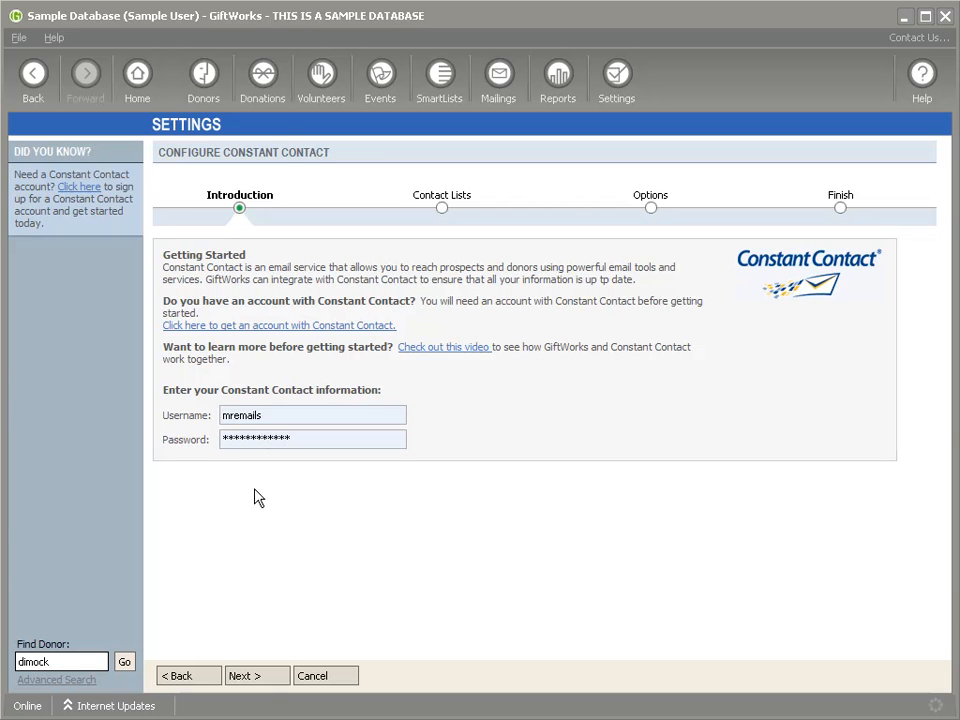
left_click(262, 677)
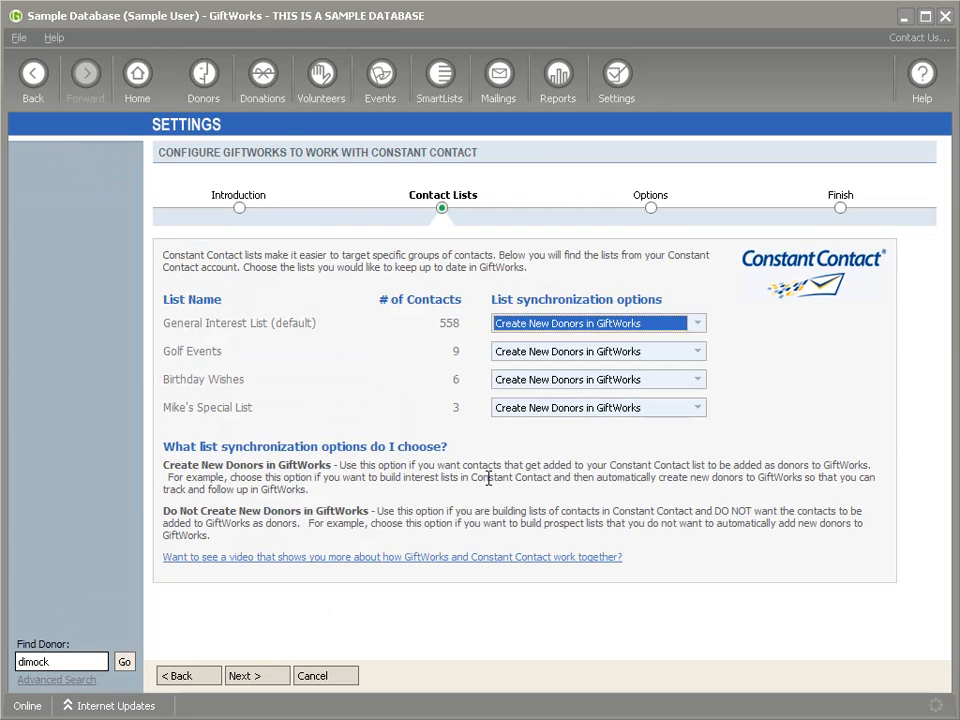
Set synchronization to all fields every time but only emails and lists the first time, connect GiftWorks and Constant Contact, and leave for the home page
left_click(254, 677)
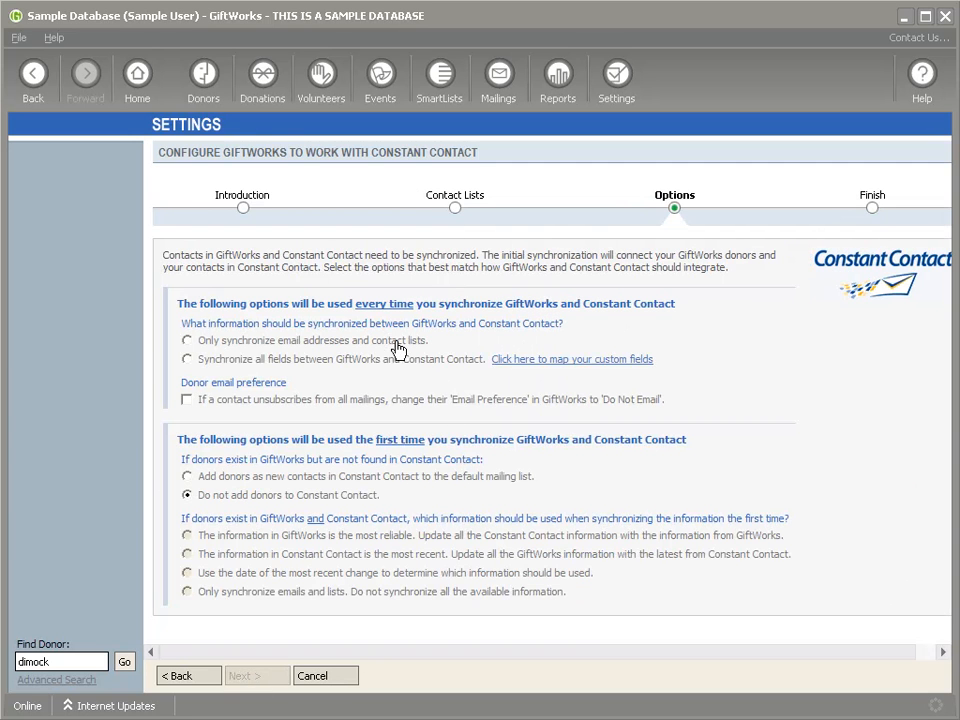
left_click(188, 360)
left_click(188, 592)
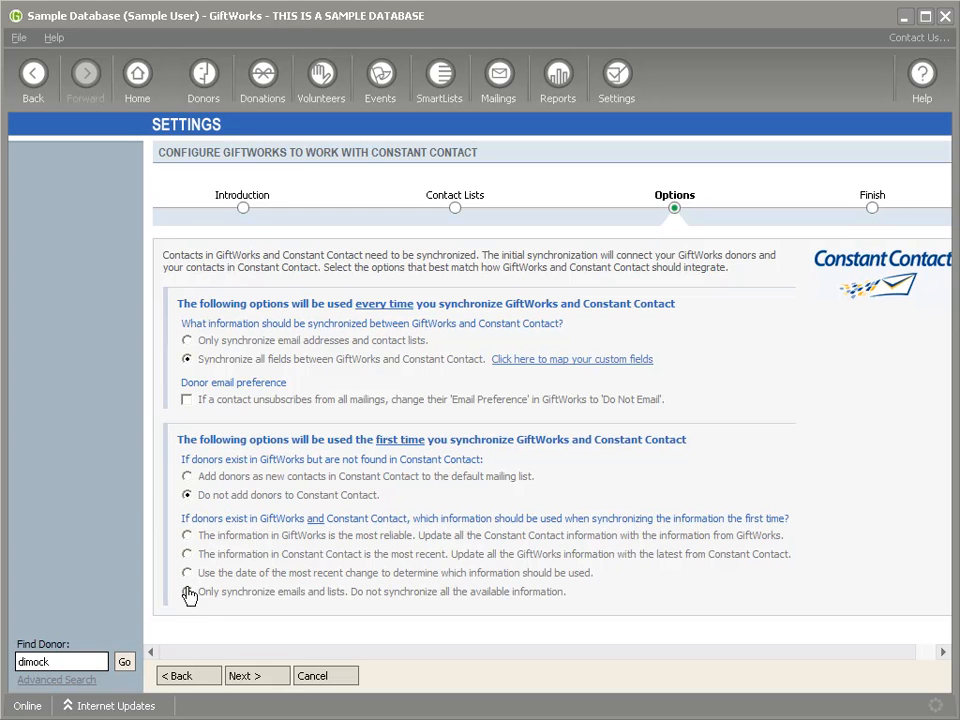
left_click(265, 680)
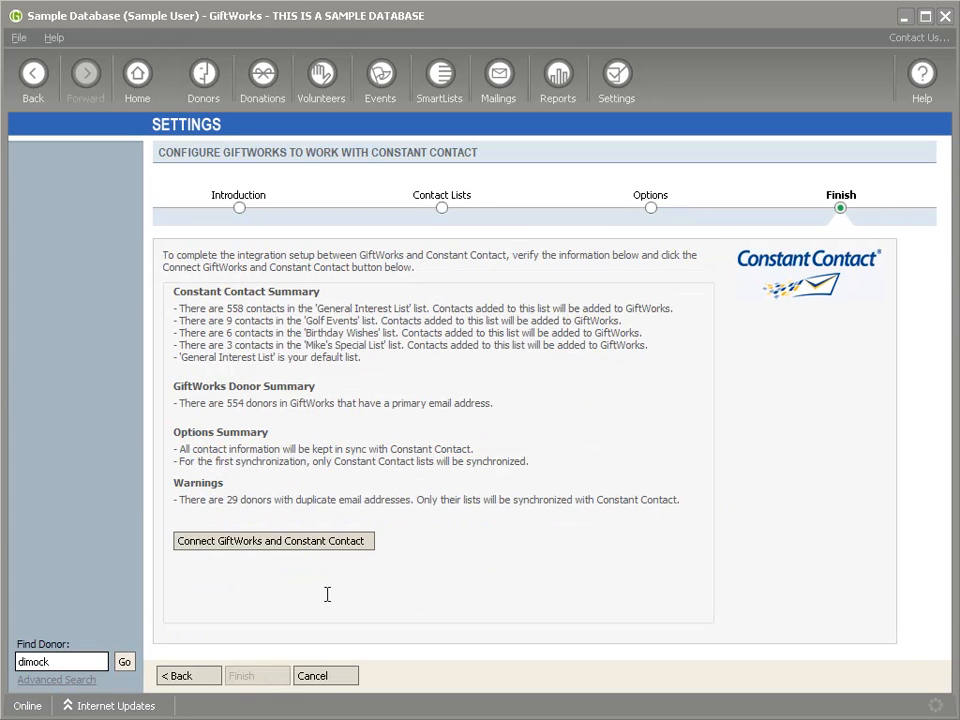
left_click(272, 542)
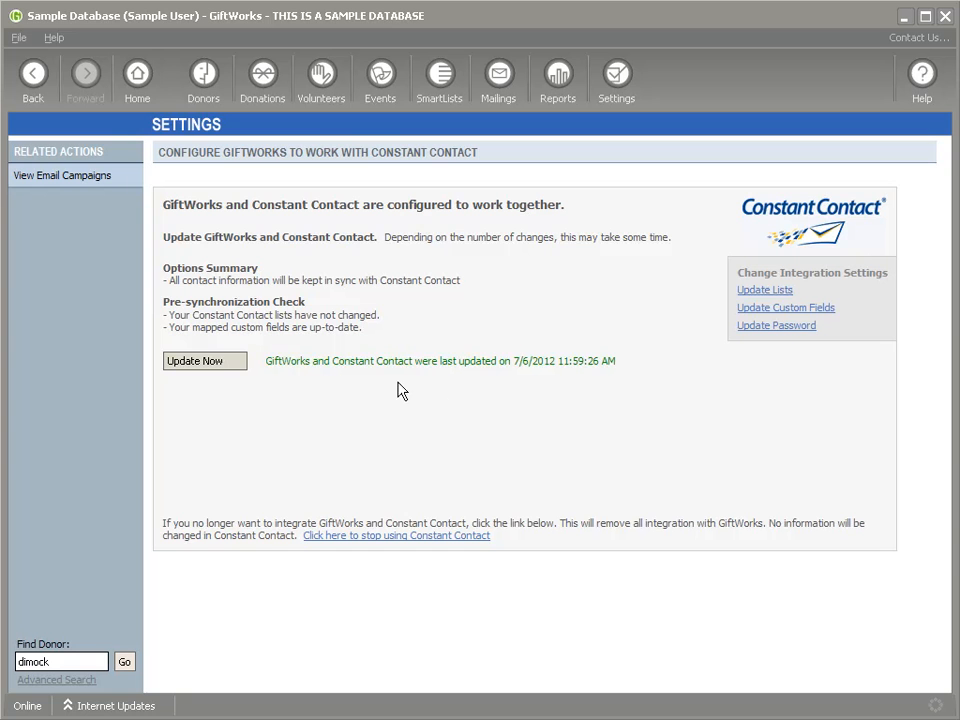
left_click(139, 76)
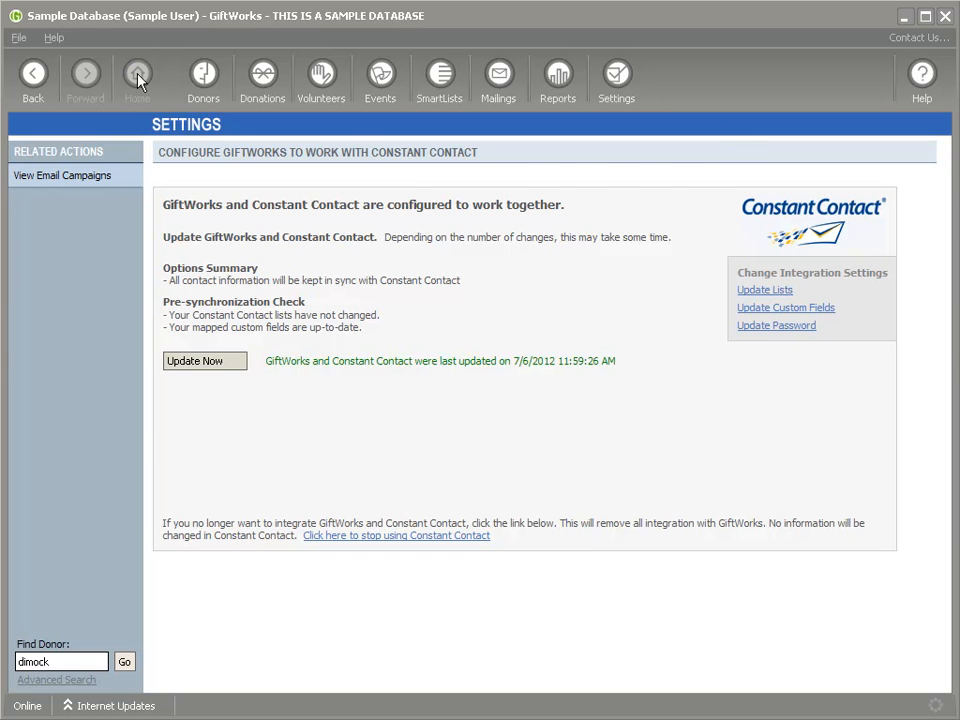